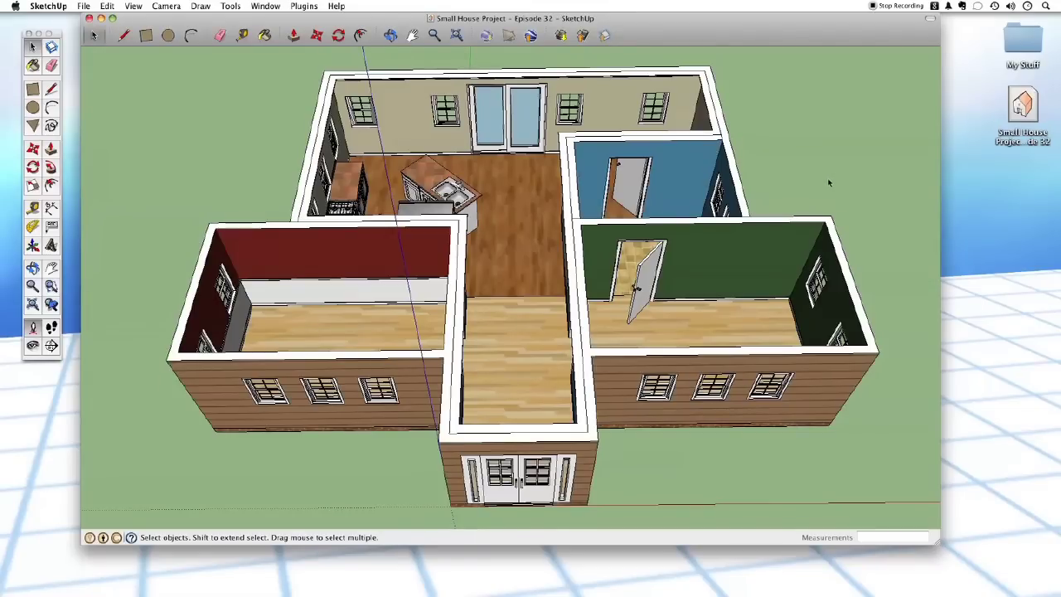
Step: Examine the roofless house's rooms and outer walls from several angles, selecting the whole house as one object and deselecting it
middle_click_drag(497, 345, 524, 308)
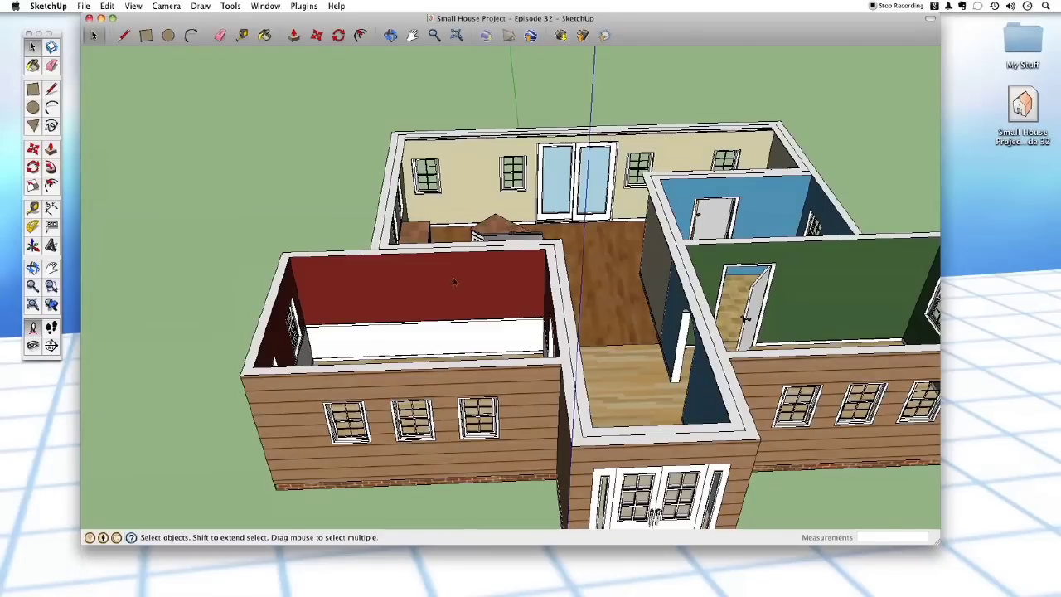
middle_click_drag(321, 454, 592, 195)
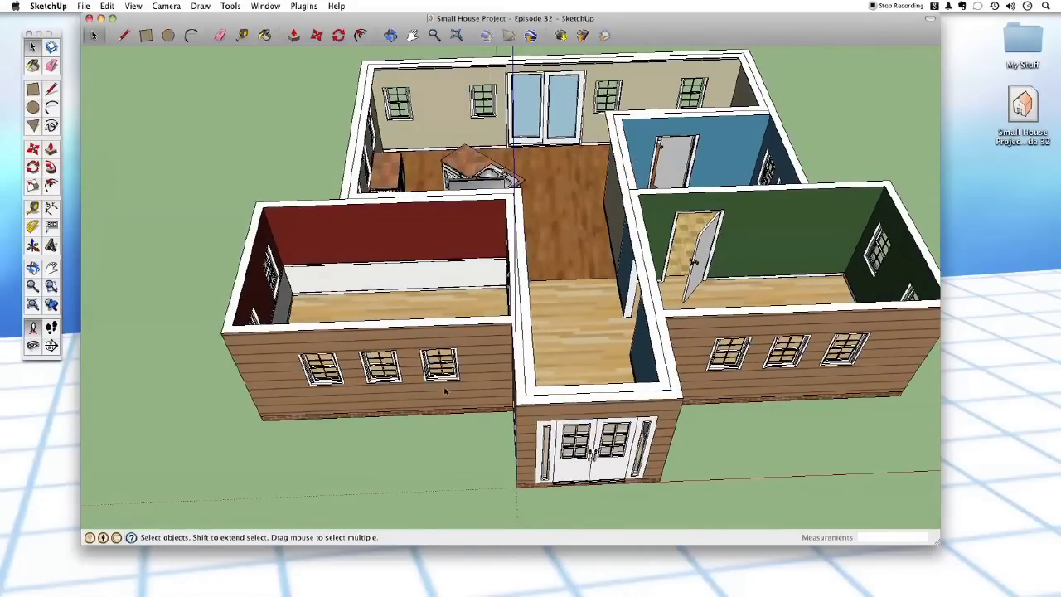
middle_click_drag(446, 389, 526, 197)
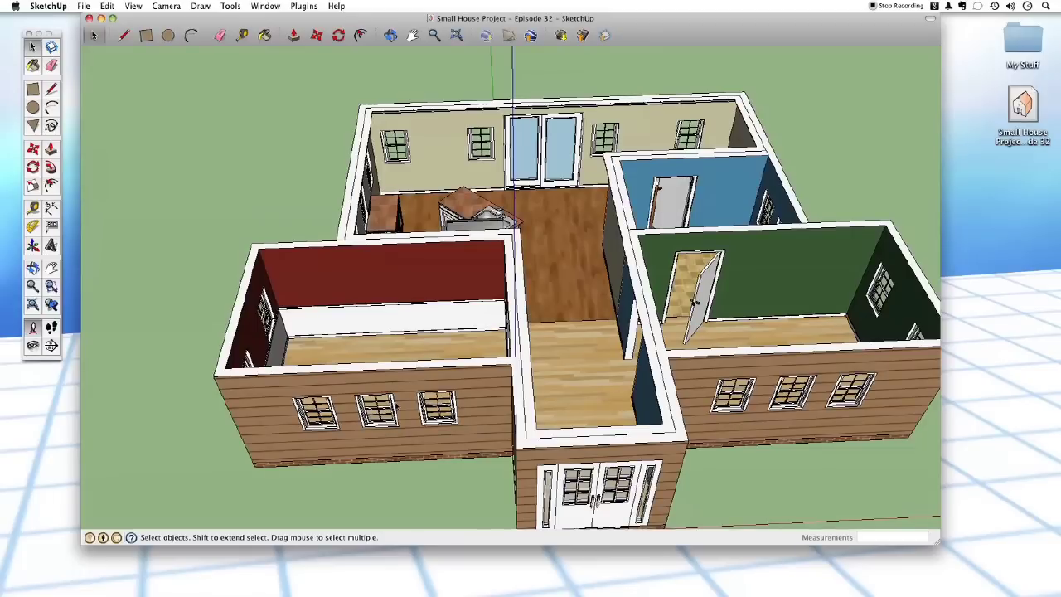
middle_click_drag(565, 424, 544, 474)
scroll(535, 398, "down", 3)
left_click(514, 391)
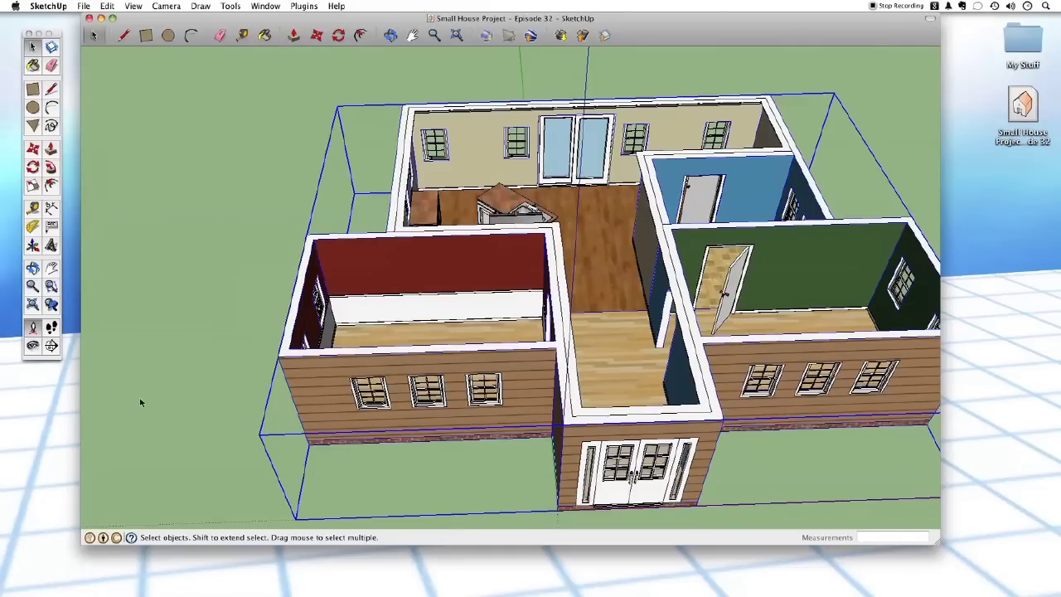
middle_click_drag(393, 353, 683, 235)
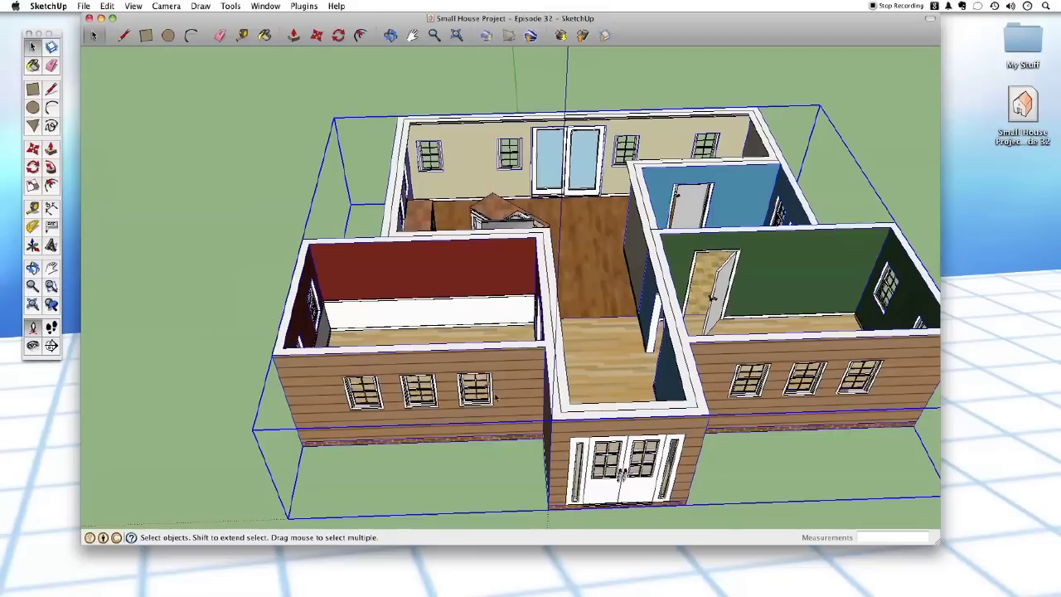
left_click(197, 240)
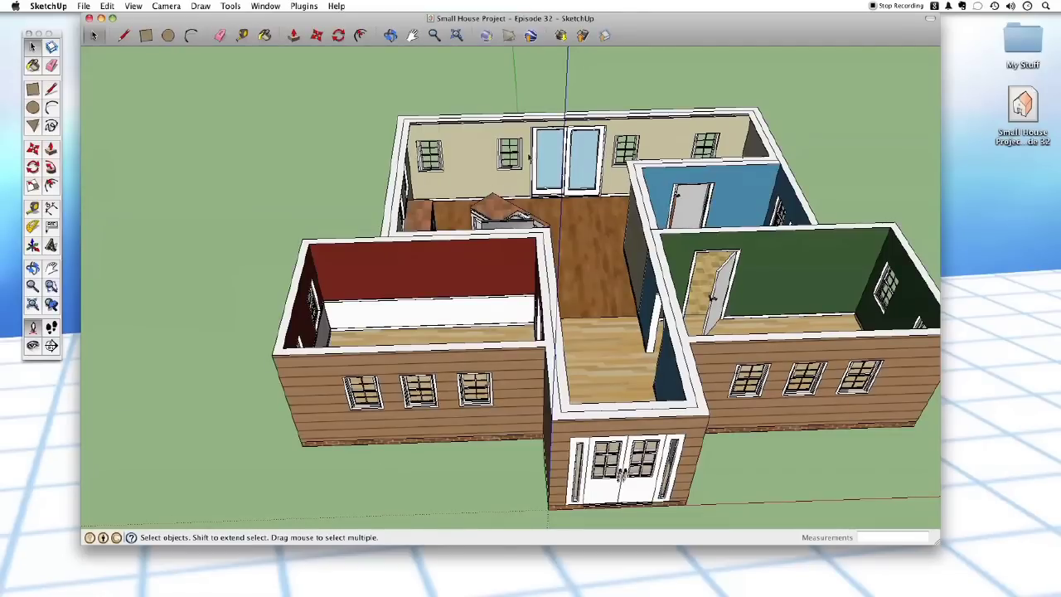
middle_click_drag(622, 473, 241, 340)
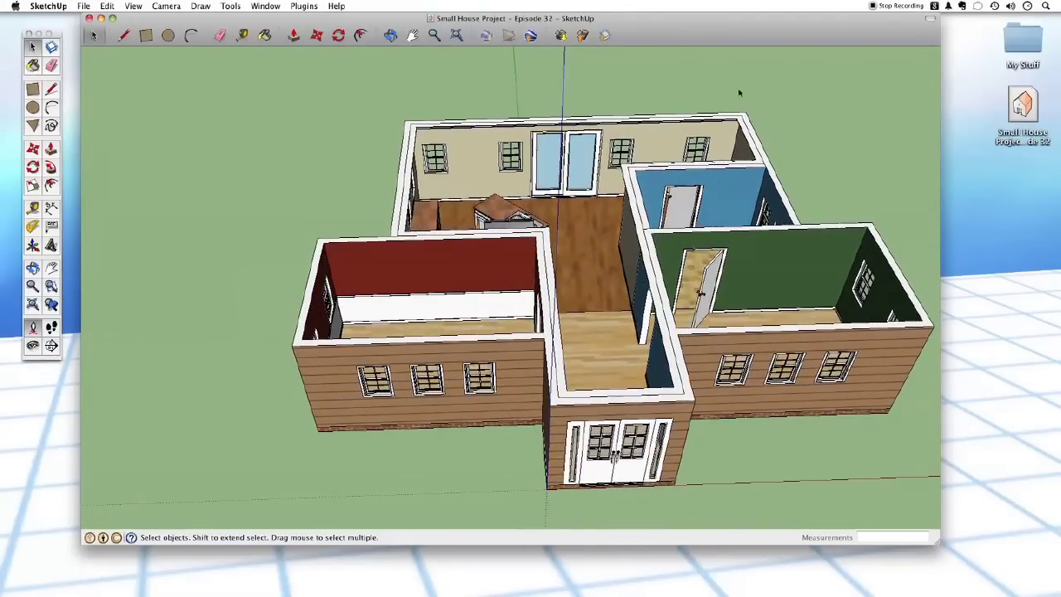
Step: Trace the outer top edges of the walls with the Line tool around the whole house to close a face over it
middle_click_drag(391, 308, 584, 504)
scroll(588, 507, "up", 5)
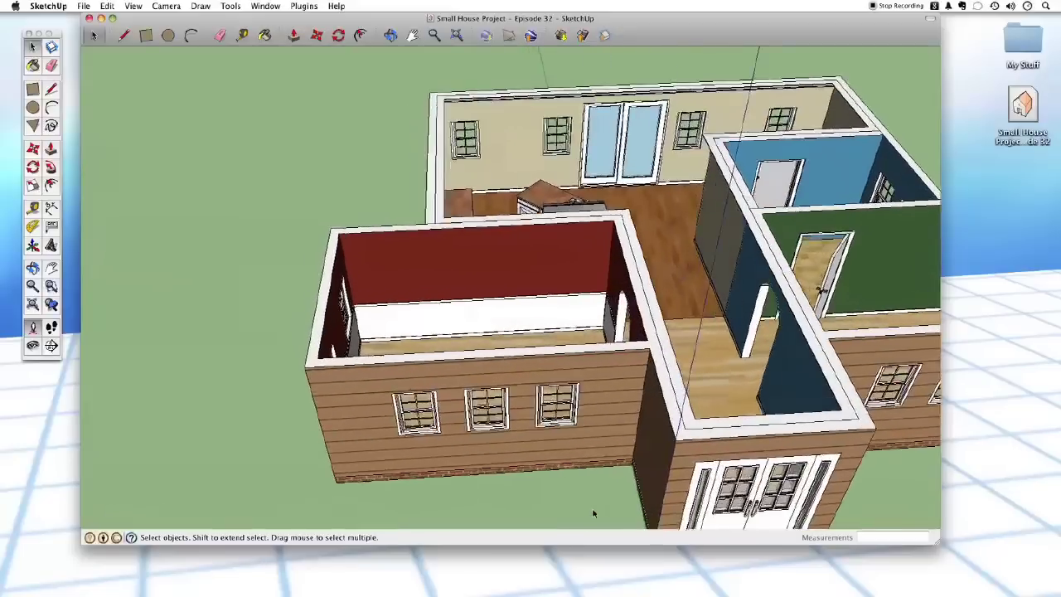
scroll(594, 508, "up", 8)
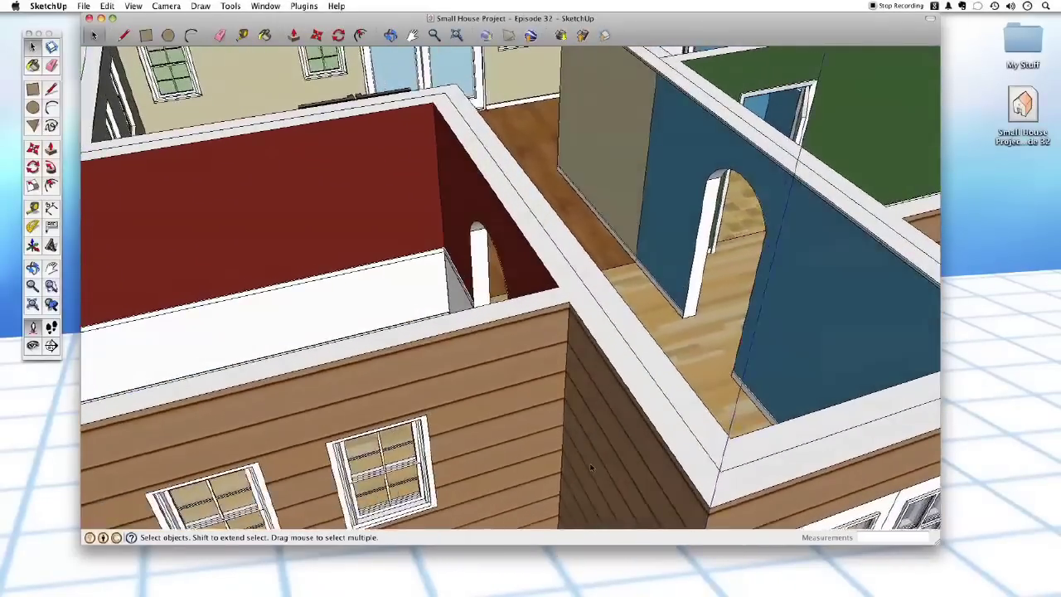
middle_click_drag(593, 470, 600, 455)
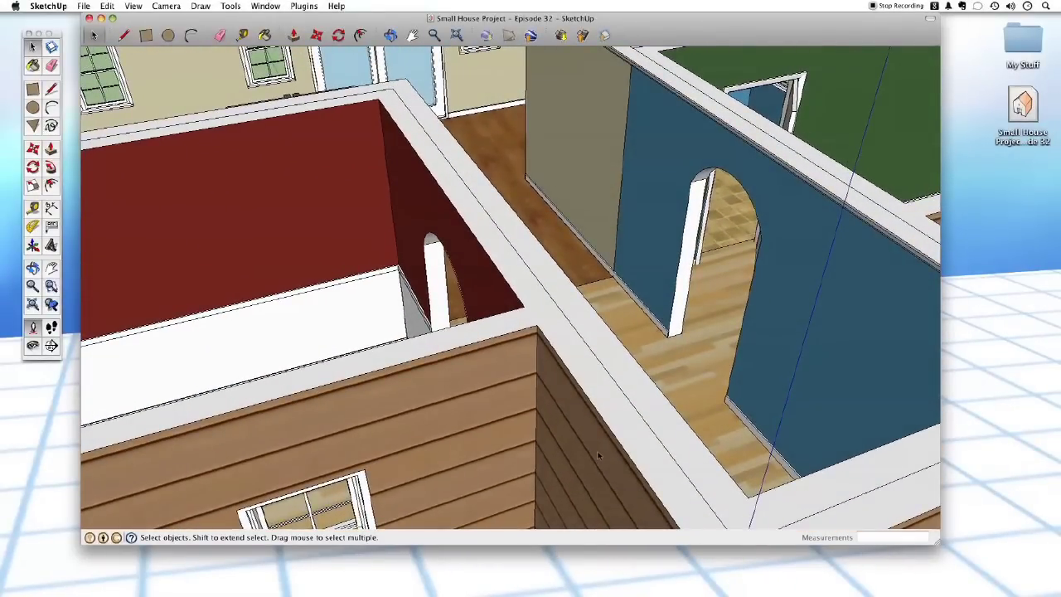
key("l")
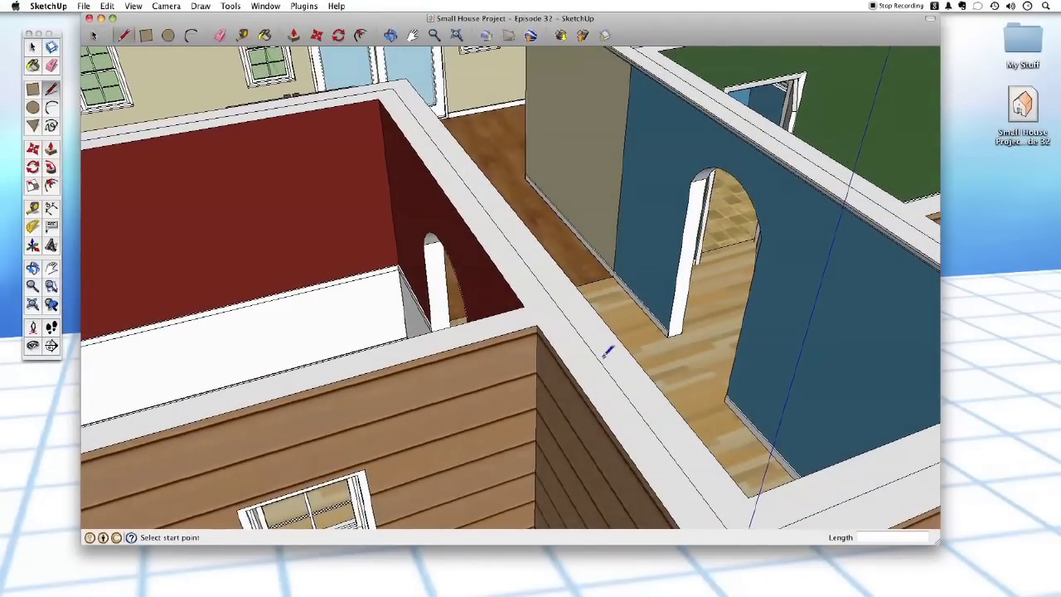
left_click(538, 325)
middle_click_drag(540, 328, 431, 470)
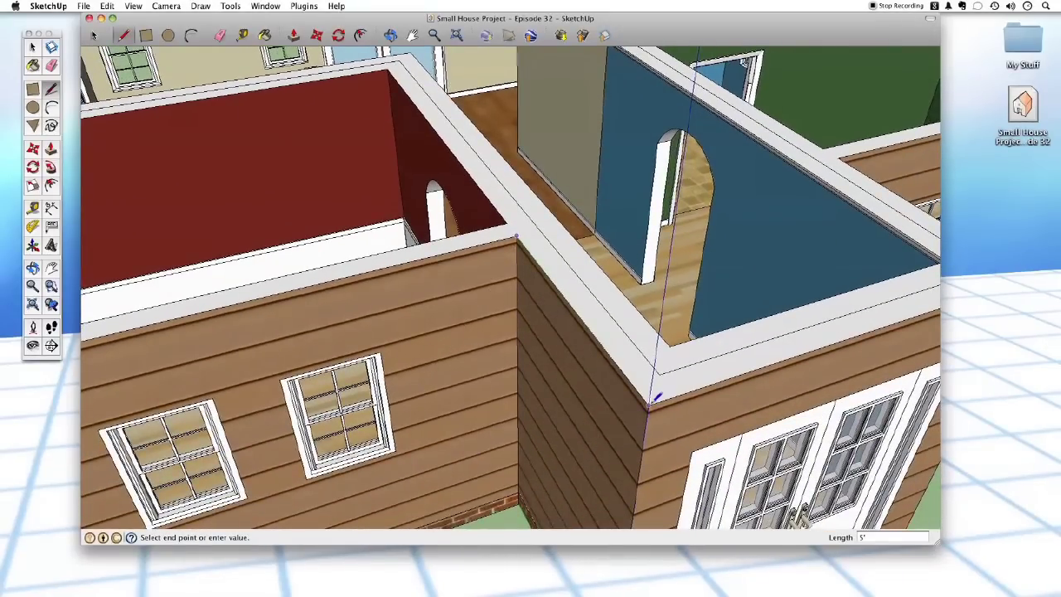
middle_click_drag(652, 401, 614, 402)
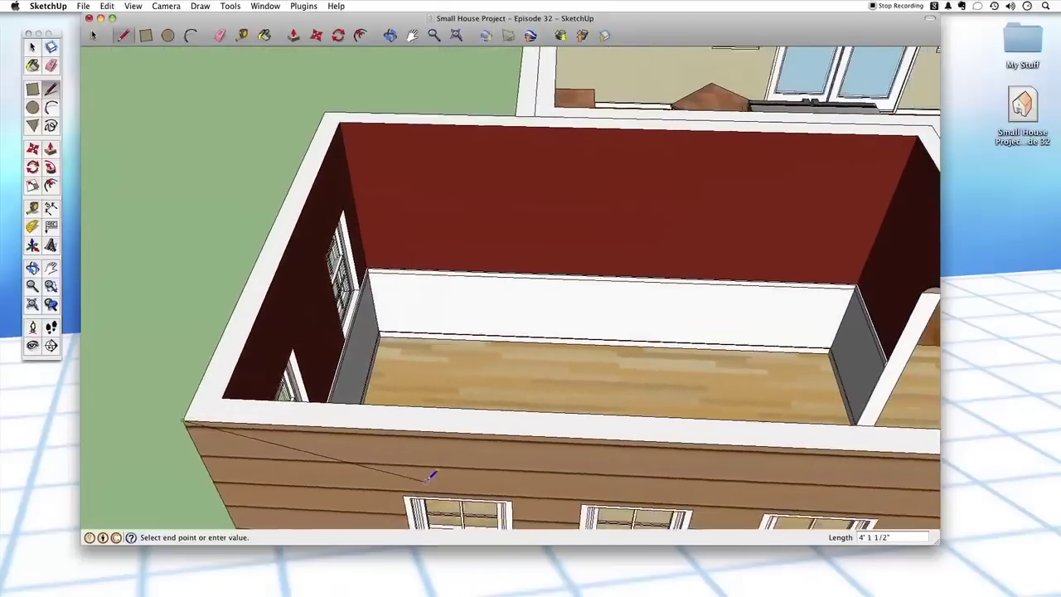
middle_click_drag(431, 476, 694, 427)
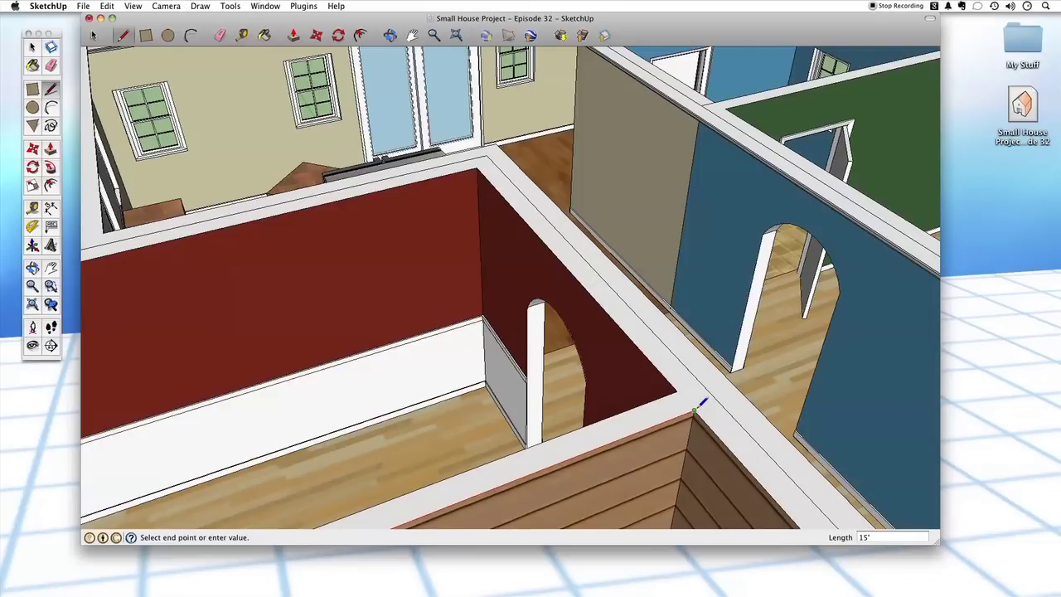
left_click(694, 411)
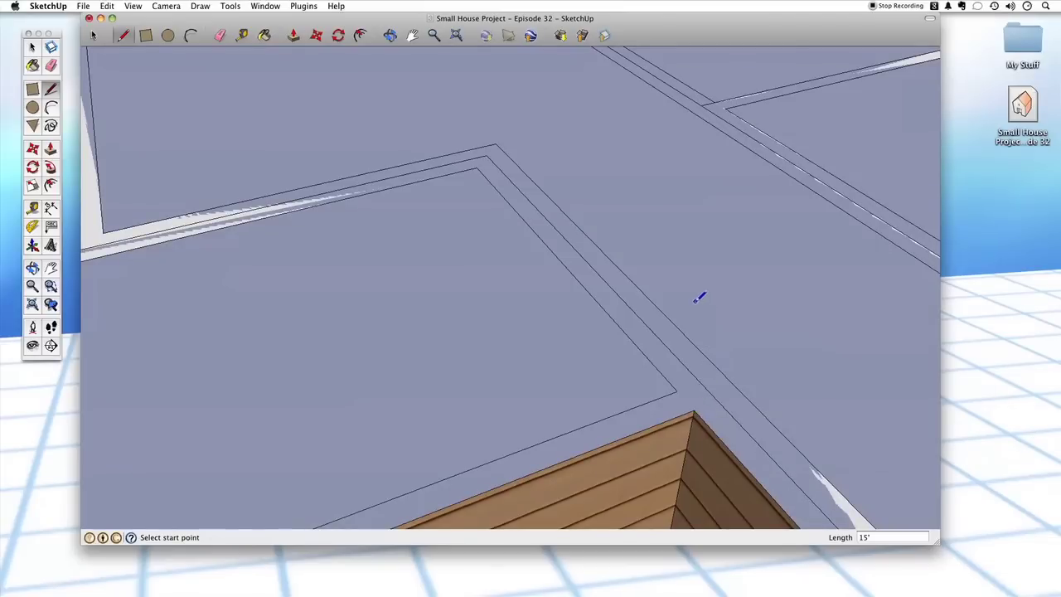
key("space")
scroll(678, 315, "down", 10)
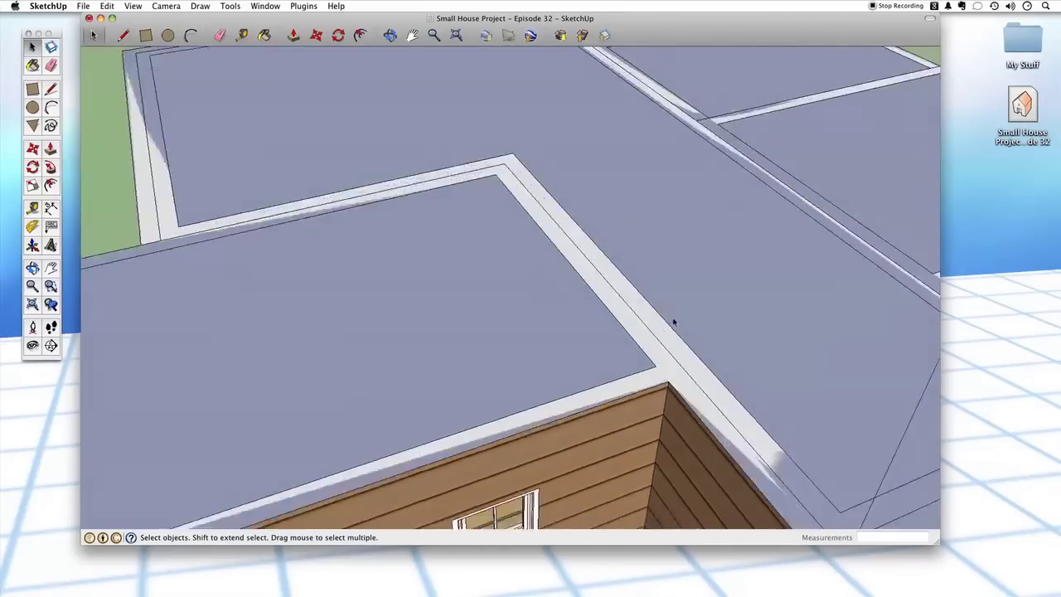
middle_click_drag(649, 332, 606, 150)
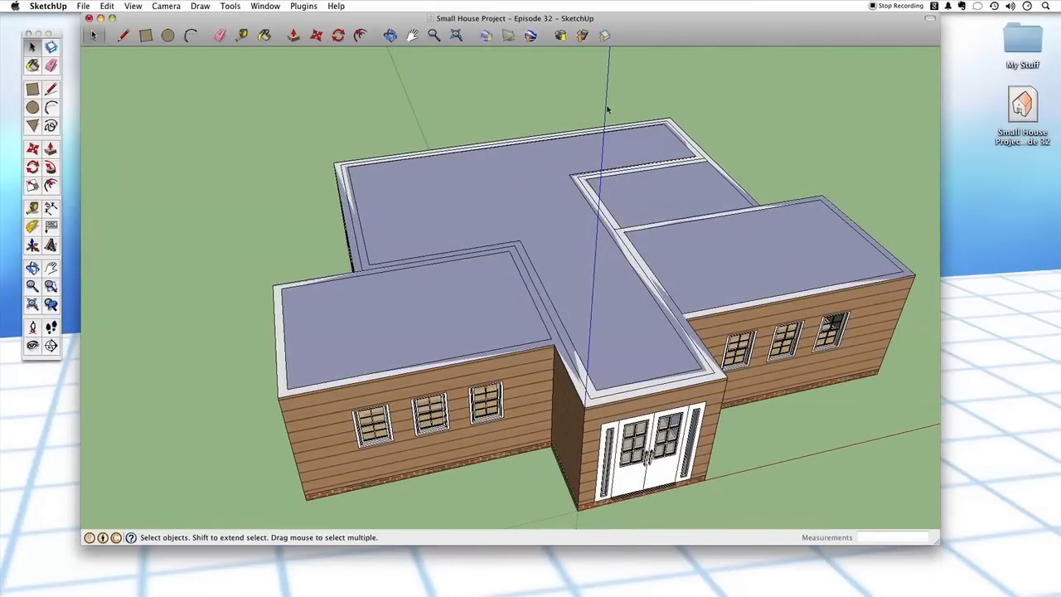
Step: Try drawing rectangles across the traced roof face from the front entry corner, undo them, and clear the selection
left_click(431, 310)
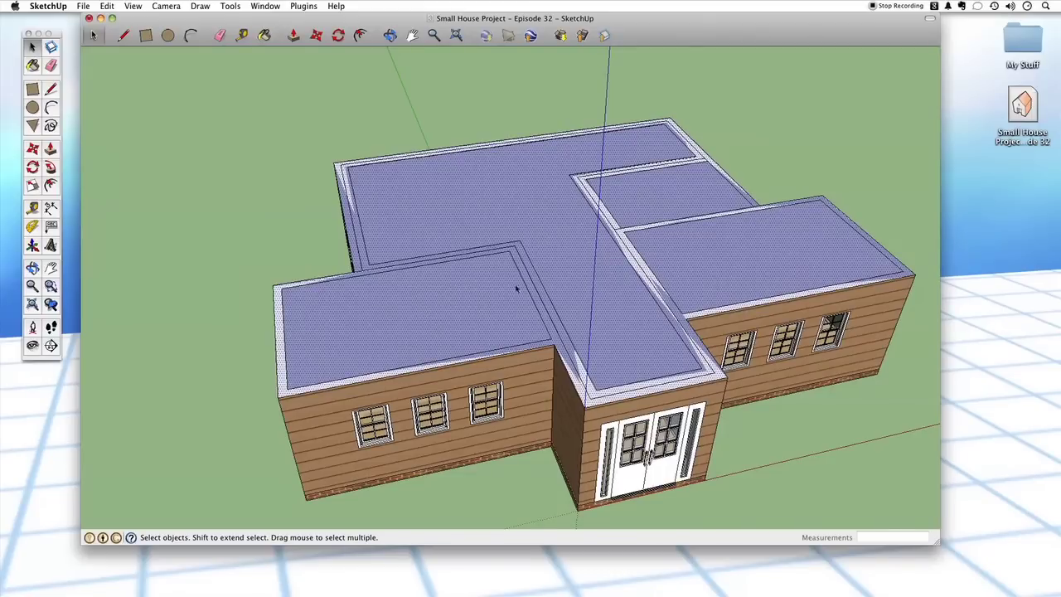
left_click(289, 249)
left_click(475, 307)
key("r")
left_click(591, 395)
left_click(637, 197)
left_click(532, 209)
left_click(438, 184)
key("super+z")
key("super+z")
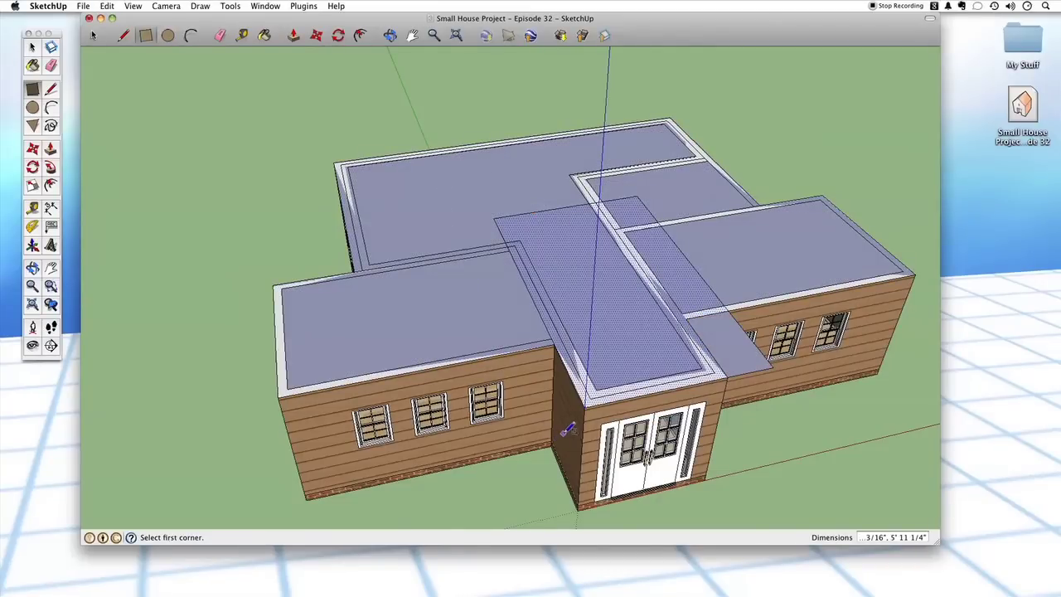
key("space")
left_click(765, 120)
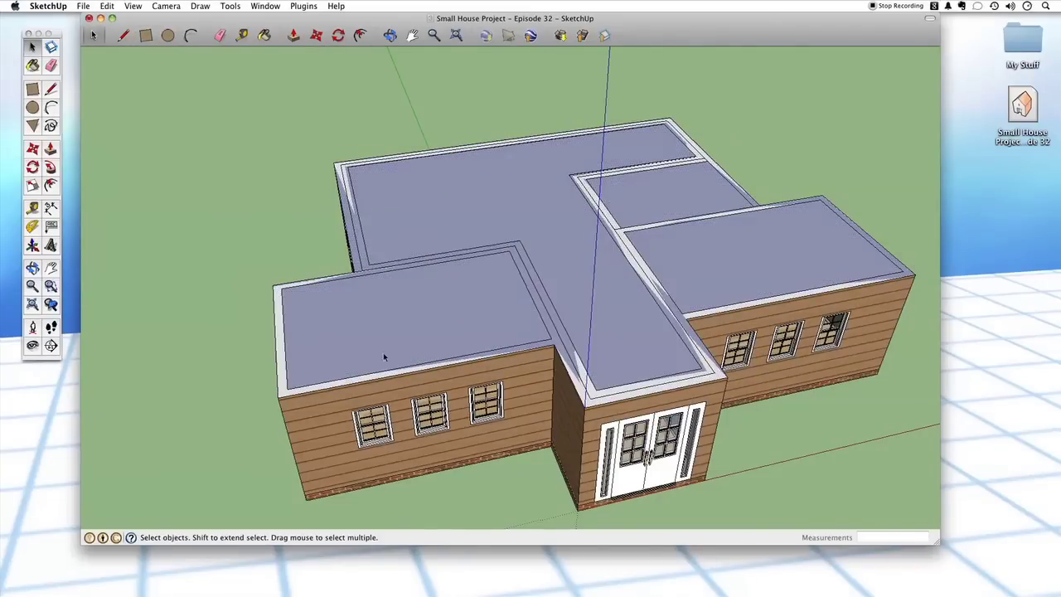
Step: Try to pull the whole roof face straight up above the walls into a solid block with Push/Pull
left_click(439, 229)
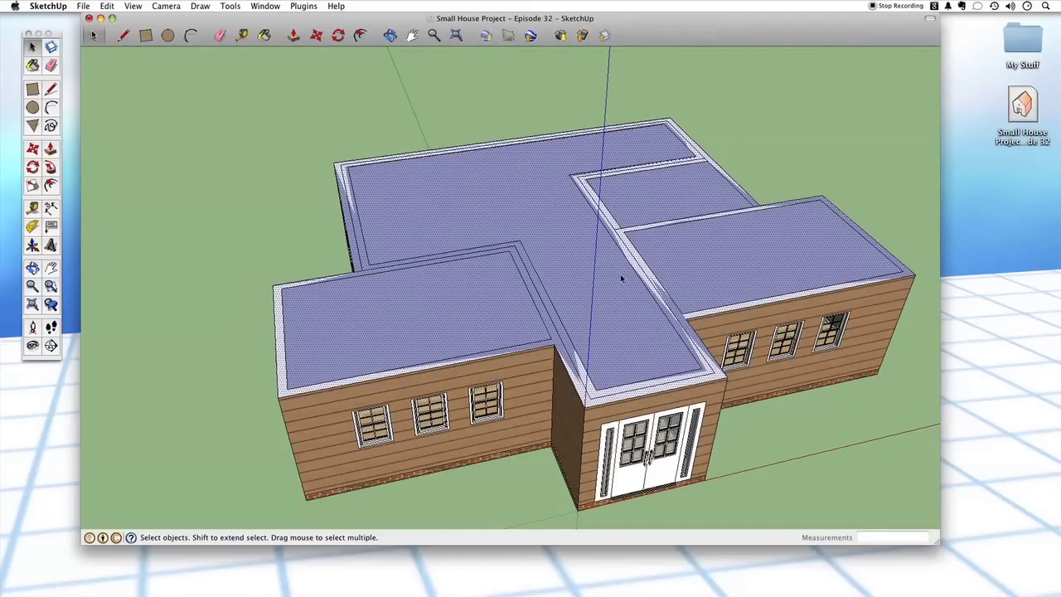
middle_click_drag(574, 349, 615, 403)
scroll(622, 434, "up", 3)
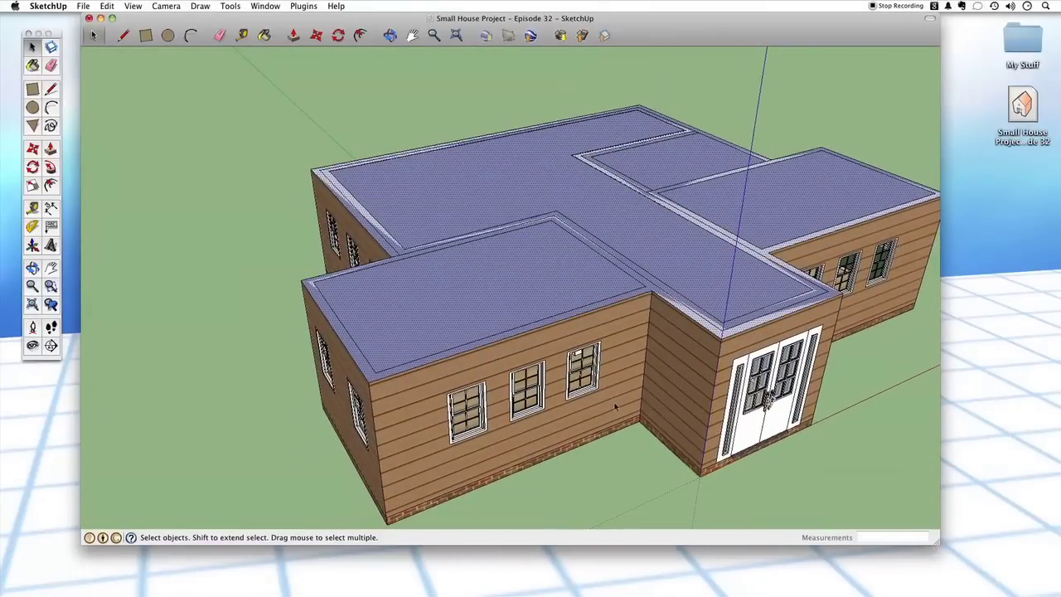
key("p")
left_click(530, 273)
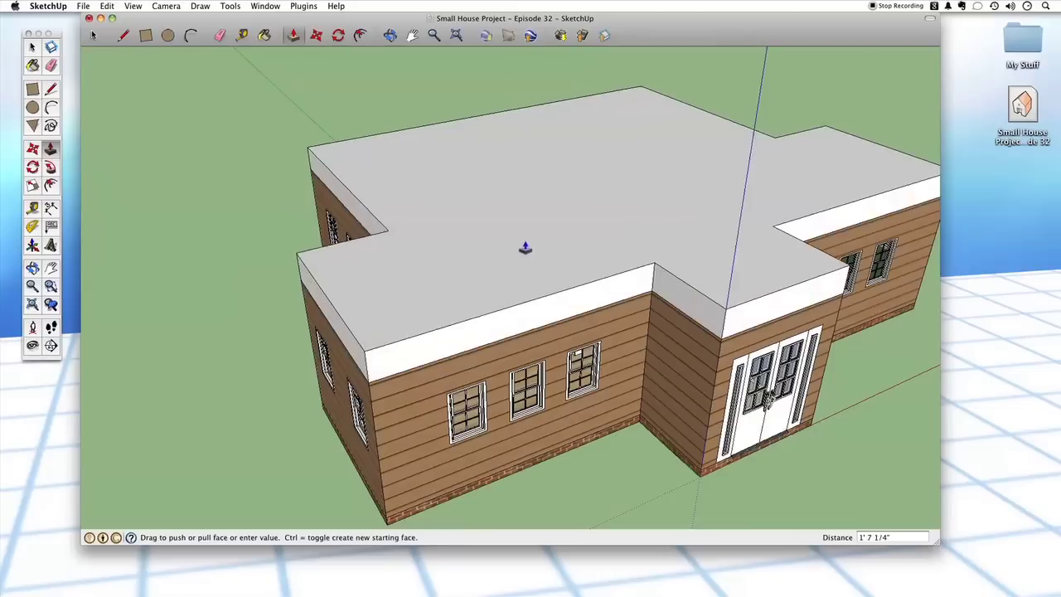
left_click(543, 217)
Step: Examine the raised block above the walls from the front corner, both from above and near eye level
middle_click_drag(545, 218, 659, 494)
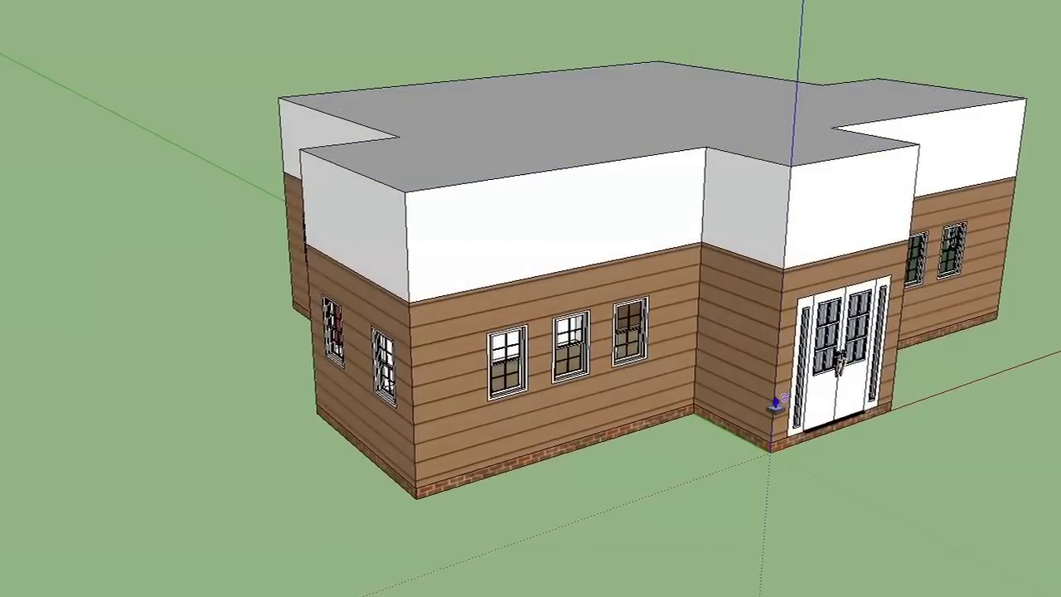
middle_click_drag(667, 497, 639, 561)
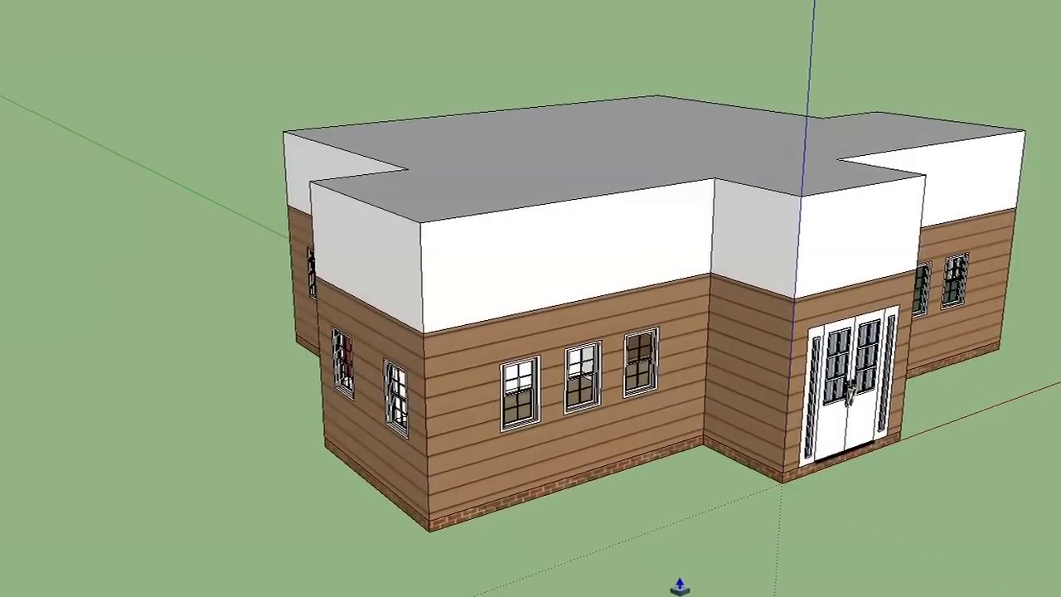
scroll(706, 591, "up", 5)
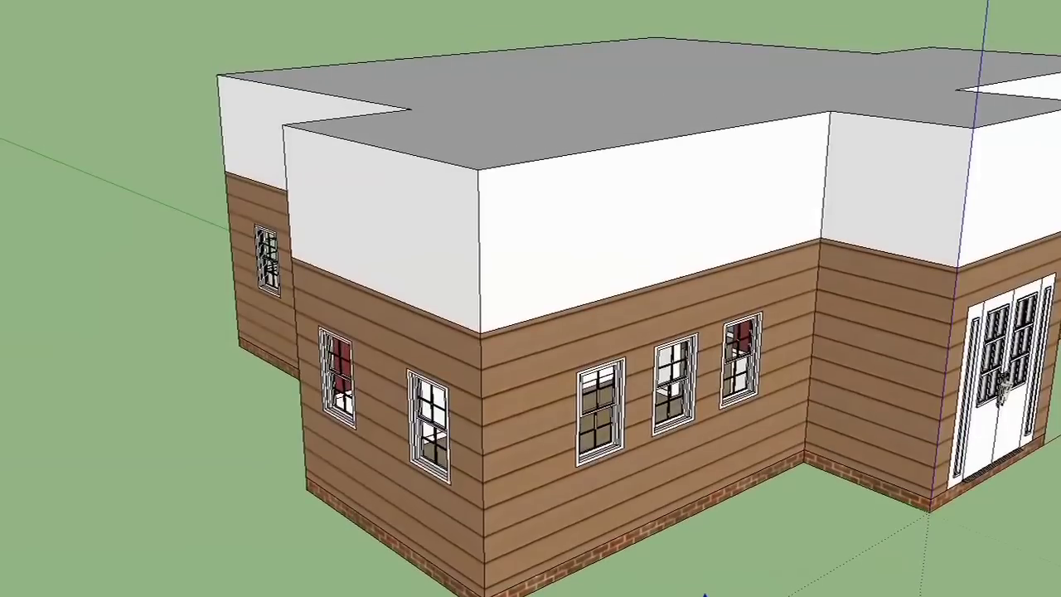
scroll(621, 403, "down", 5)
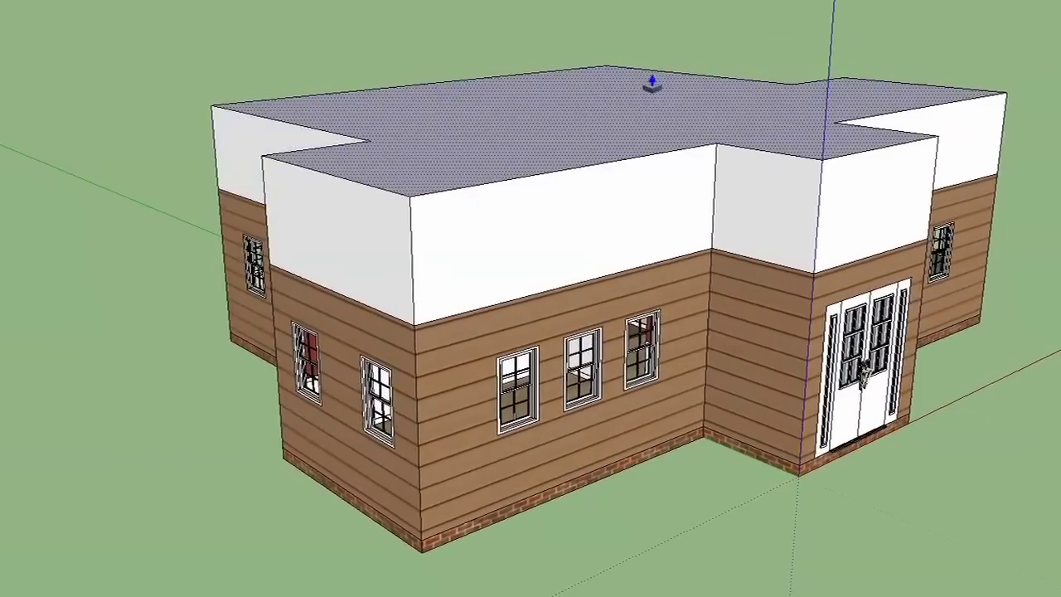
middle_click_drag(419, 334, 661, 391)
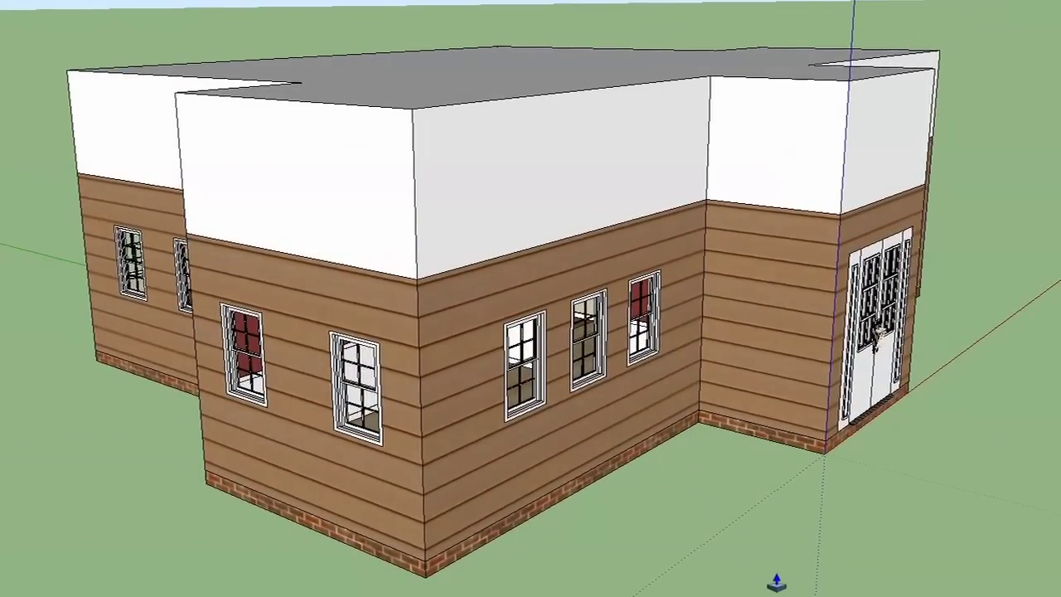
scroll(765, 568, "up", 5)
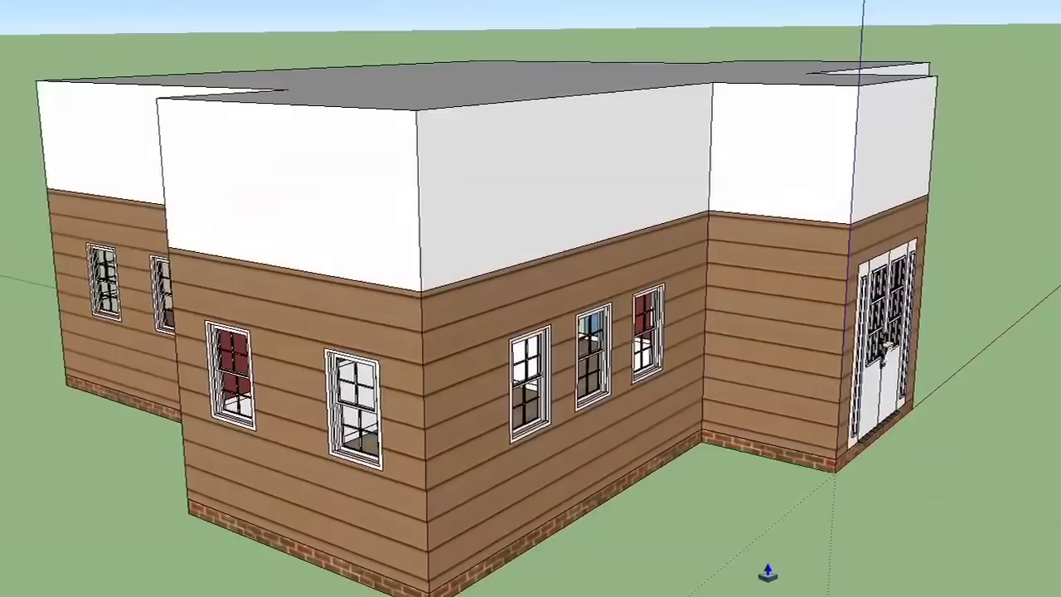
scroll(525, 174, "up", 5)
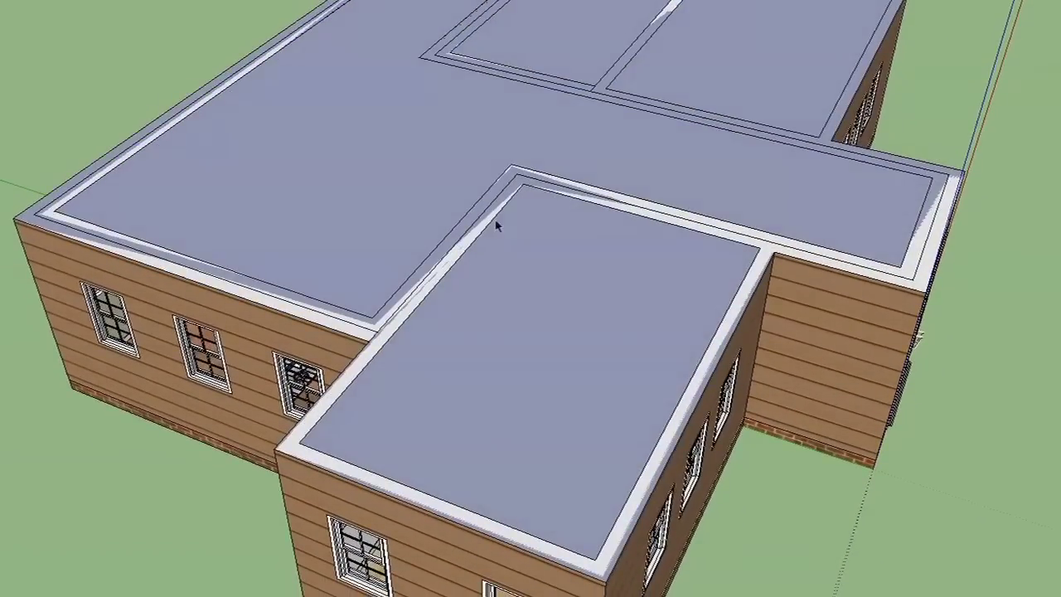
Step: Offset the roof face's outline outward by 6 inches all around the house to form an overhang, and clear the selection
left_click(543, 246)
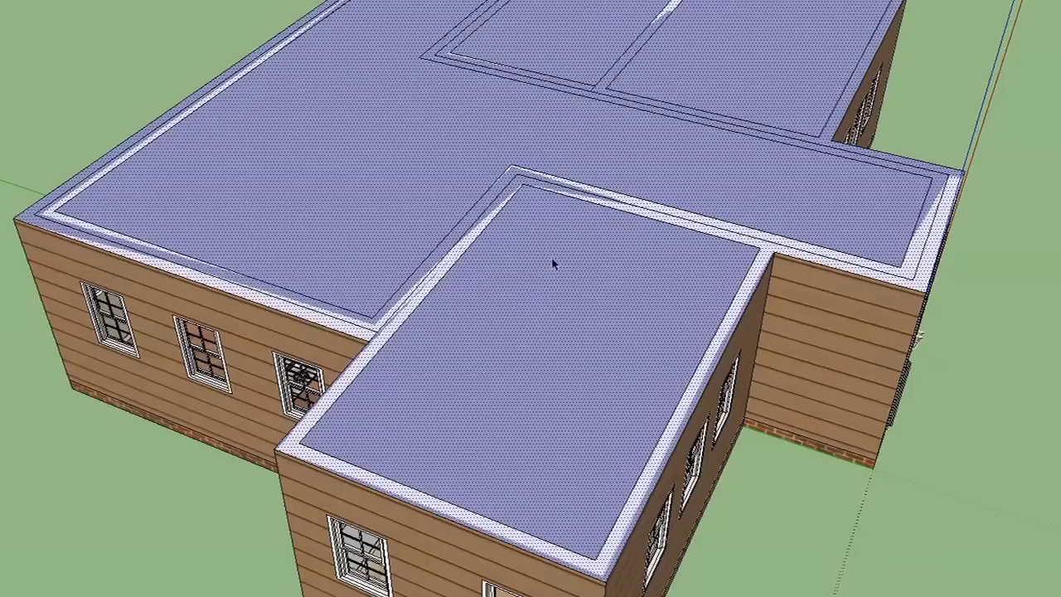
key("q")
left_click(455, 367)
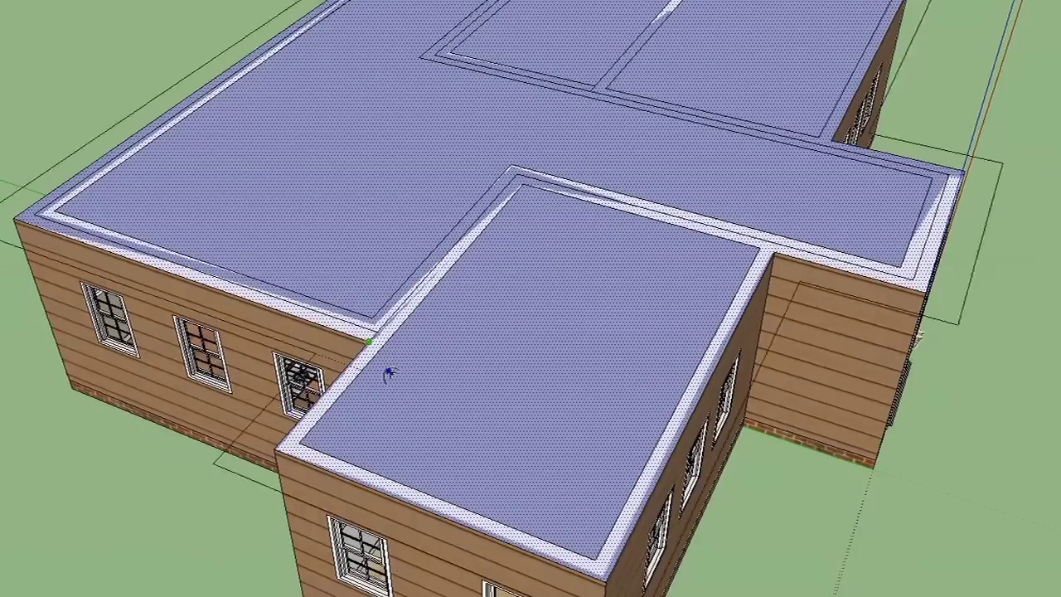
scroll(373, 382, "down", 2)
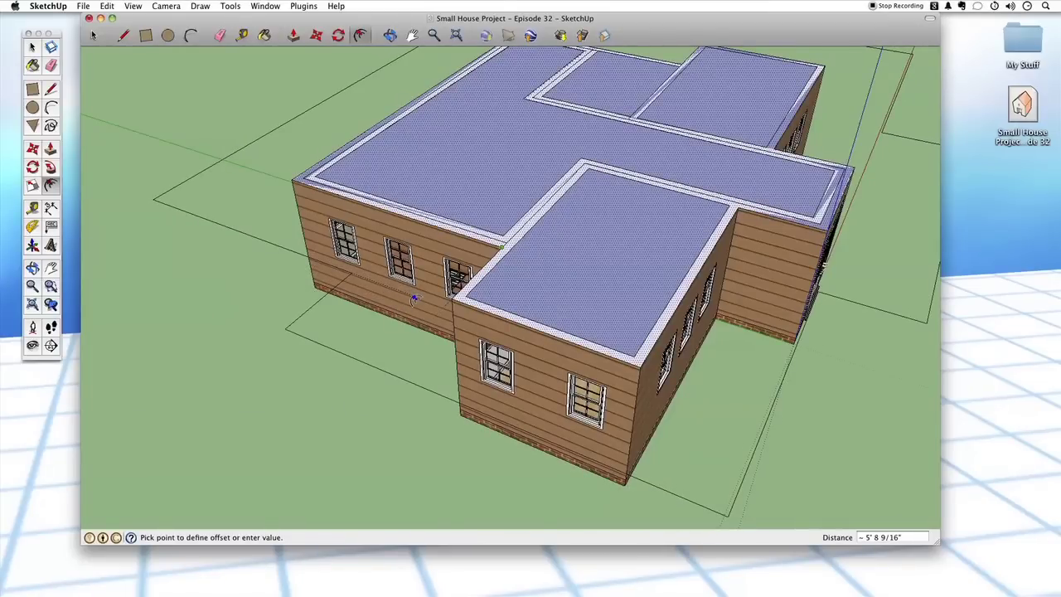
key("Return")
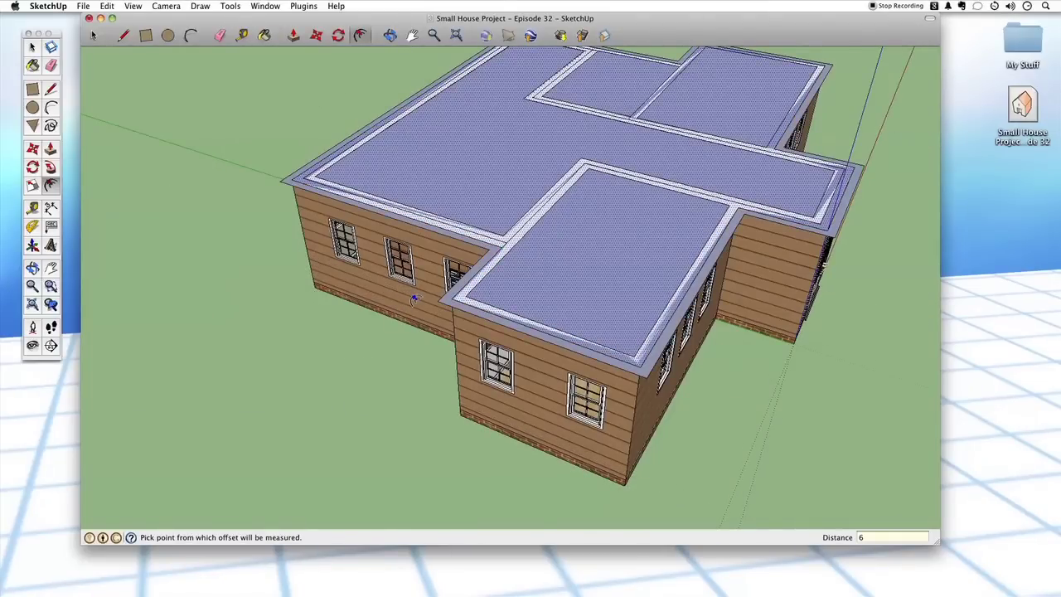
key("space")
left_click(361, 482)
middle_click_drag(385, 460, 539, 404)
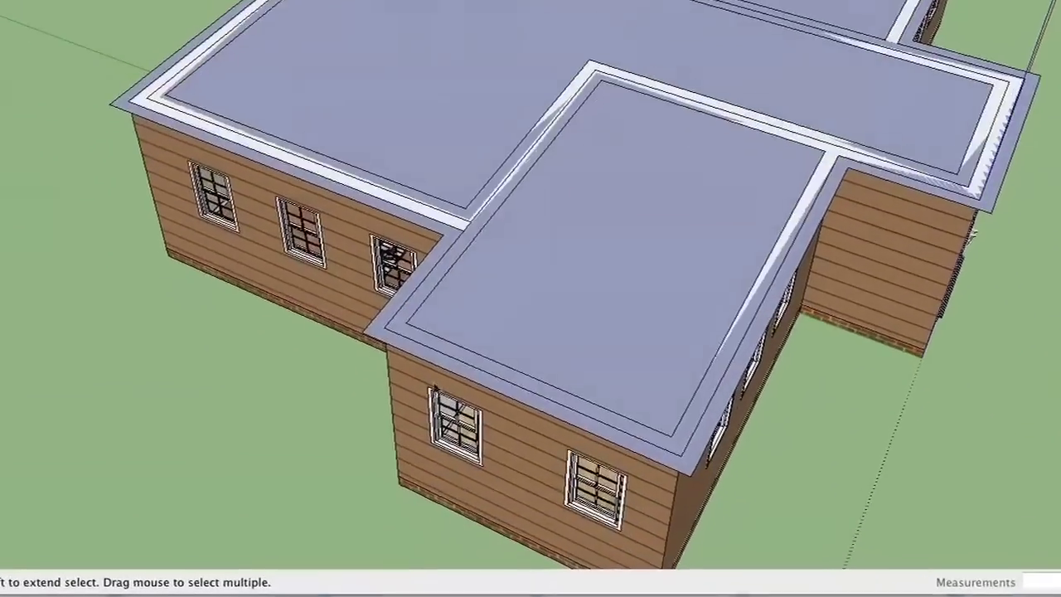
Step: Inspect the offset overhang strip from below the eaves and from above the two-window wing
left_click(466, 462)
middle_click_drag(560, 433, 592, 149)
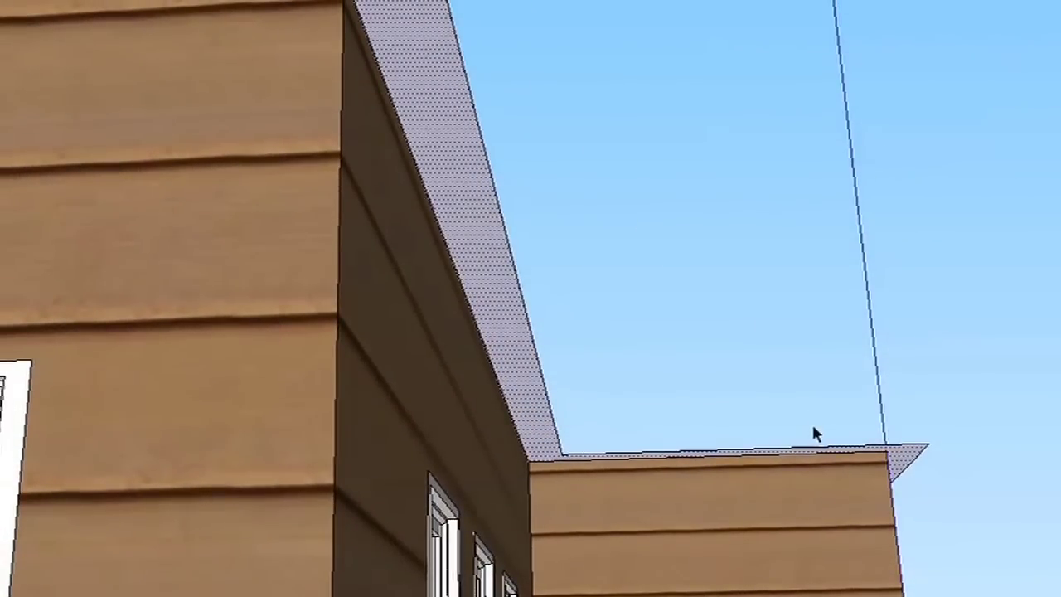
mouse_move(815, 433)
middle_mouse_down()
mouse_move(810, 443)
mouse_move(686, 457)
mouse_move(681, 417)
middle_mouse_up()
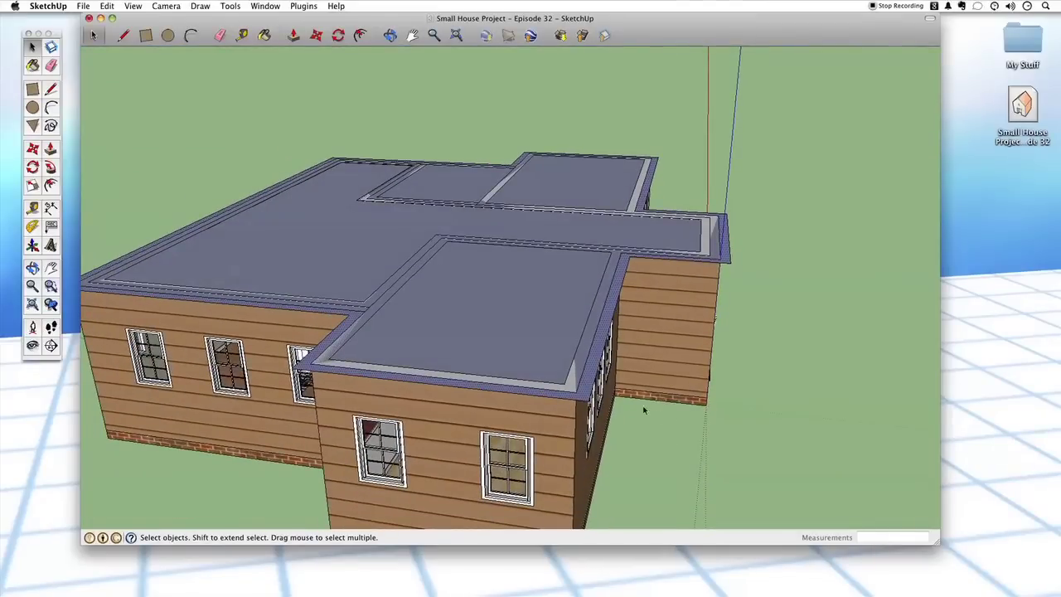
key("p")
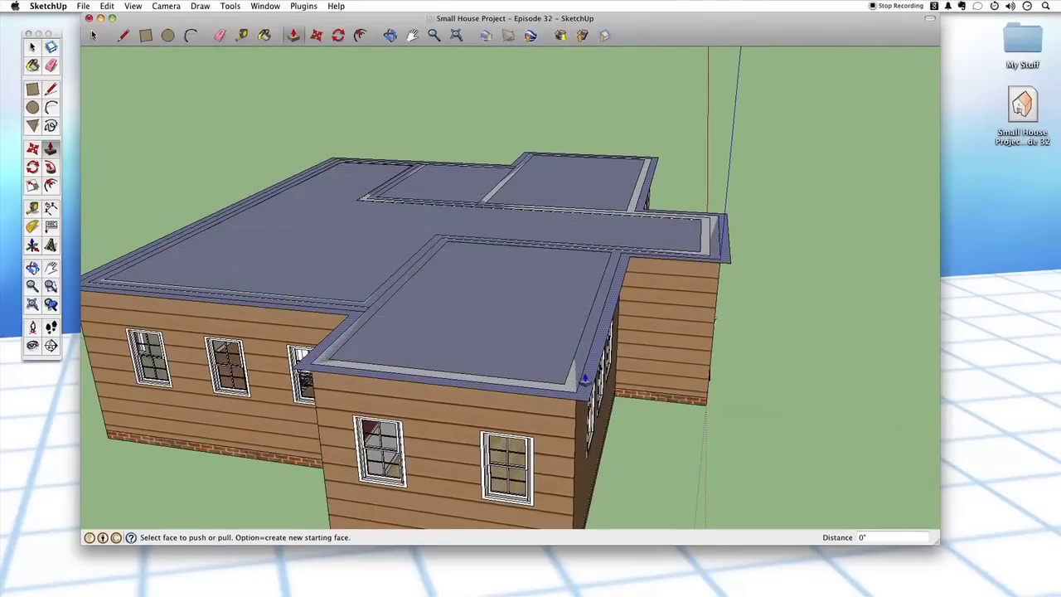
left_click(584, 379)
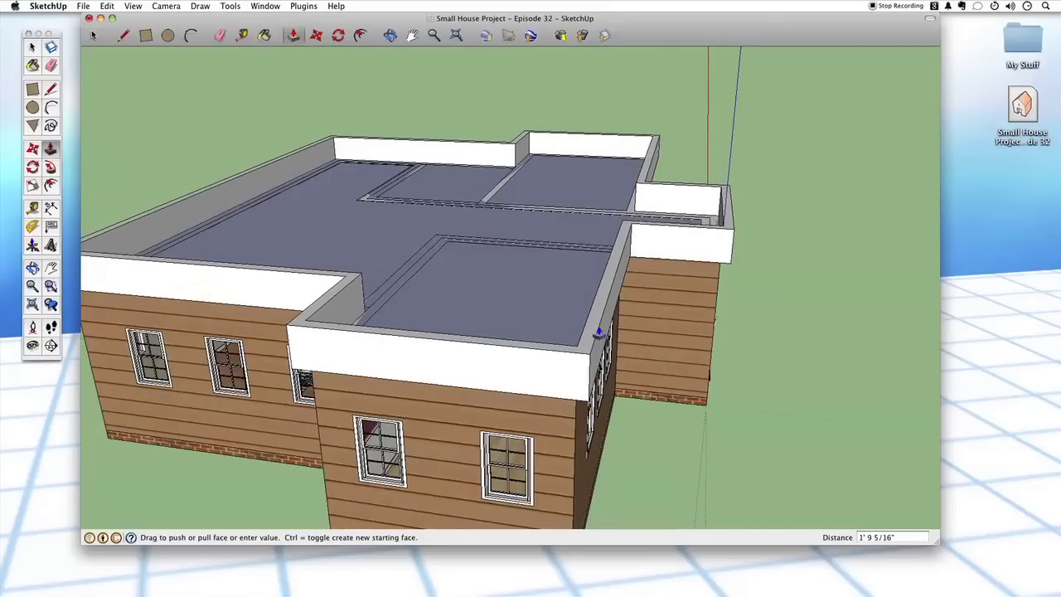
key("Escape")
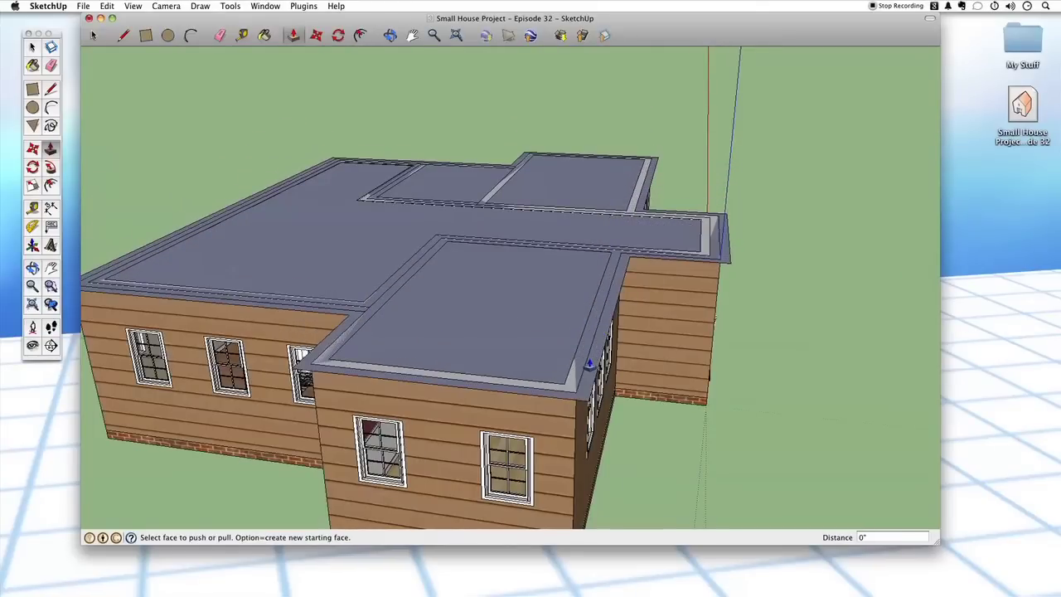
Step: Check which roof faces and wall groups make up the top by selecting them individually, and clear the selection
key("space")
middle_click_drag(466, 371, 476, 448)
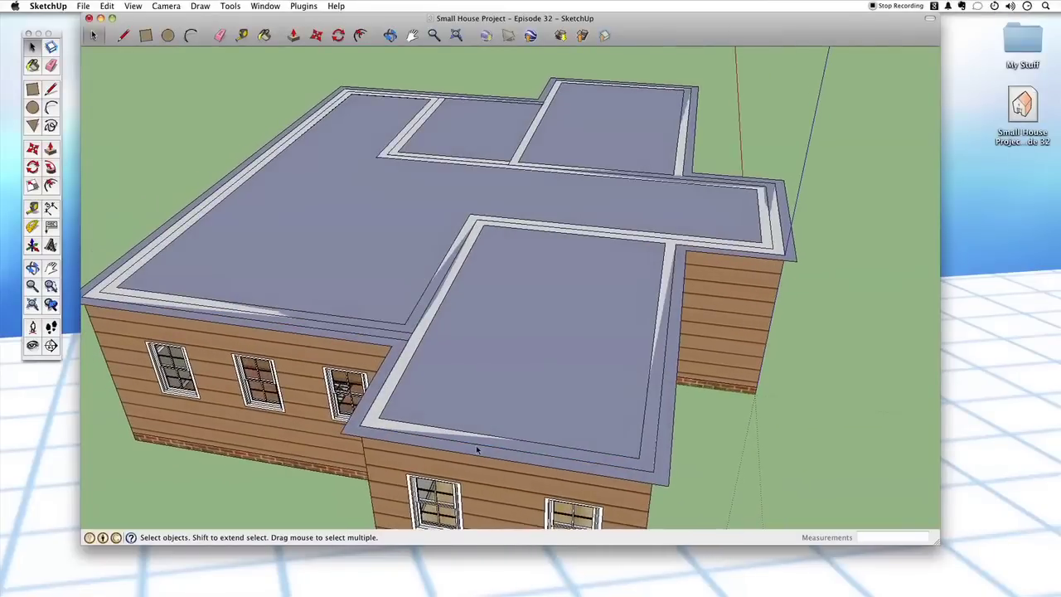
left_click(475, 445)
left_click(385, 402)
left_click(439, 294)
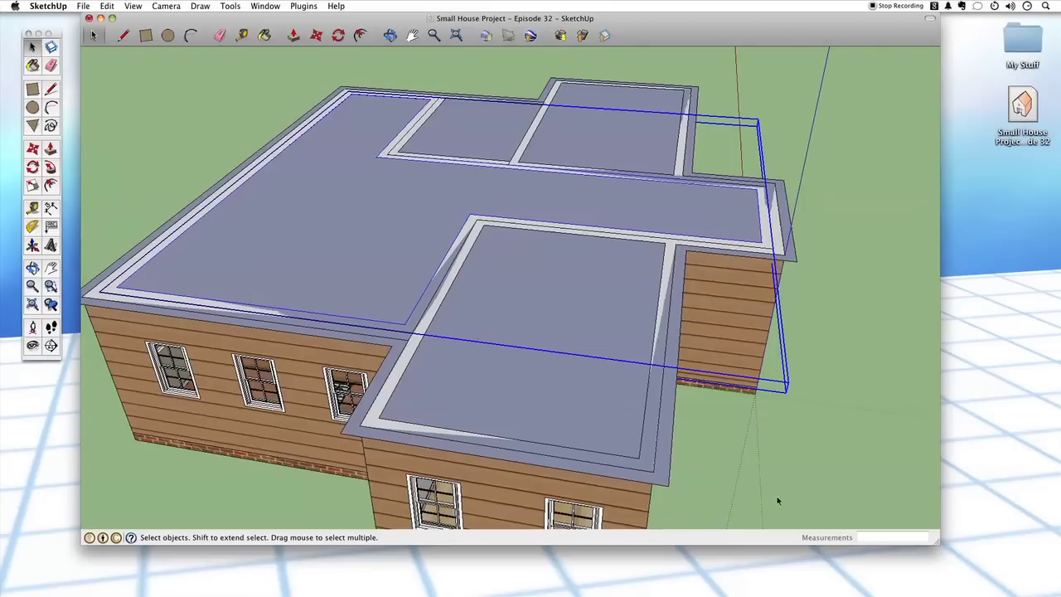
left_click(813, 476)
middle_click_drag(813, 476, 591, 445)
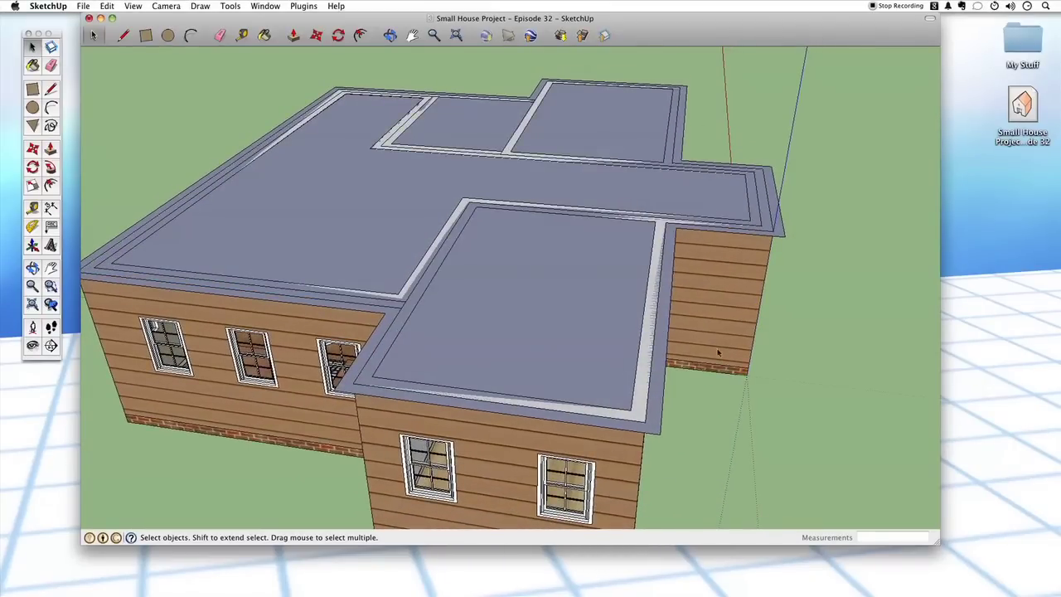
Step: Push/Pull the overhang strip up 6 inches and raise the inner roof face to the same height
key("p")
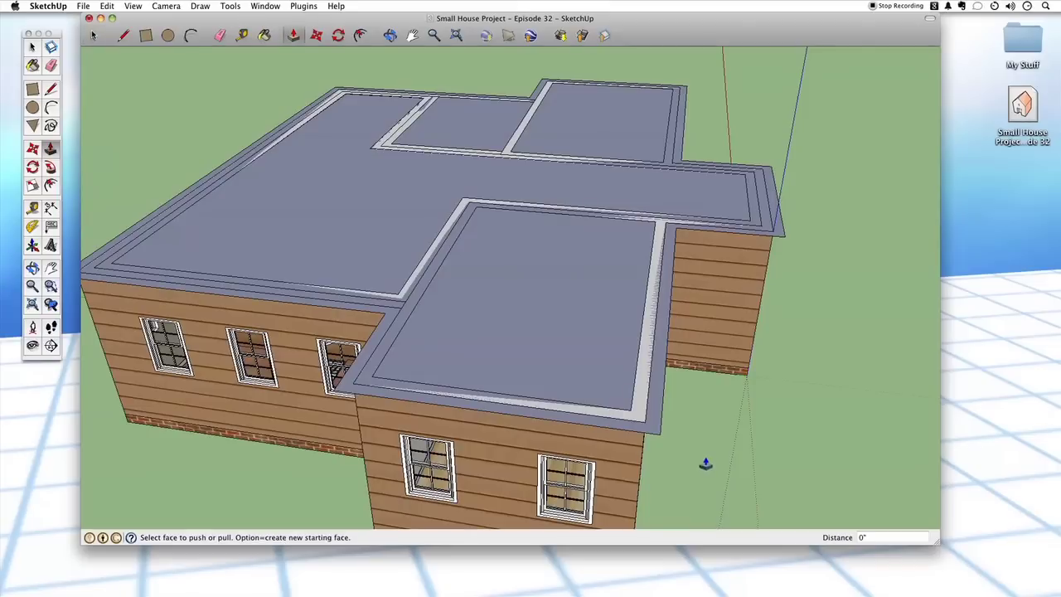
left_click(652, 410)
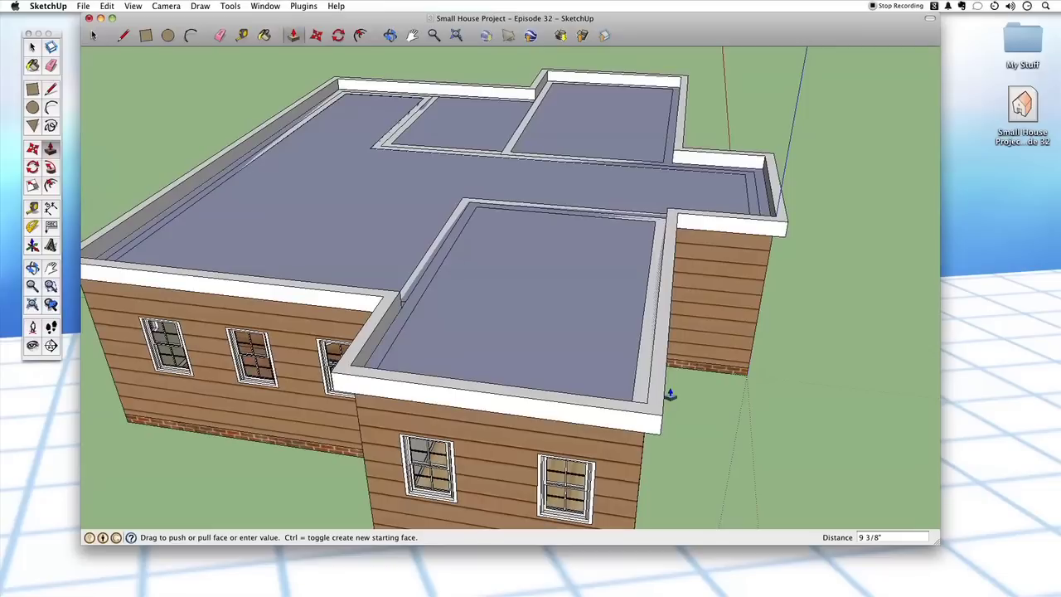
type("6")
key("Return")
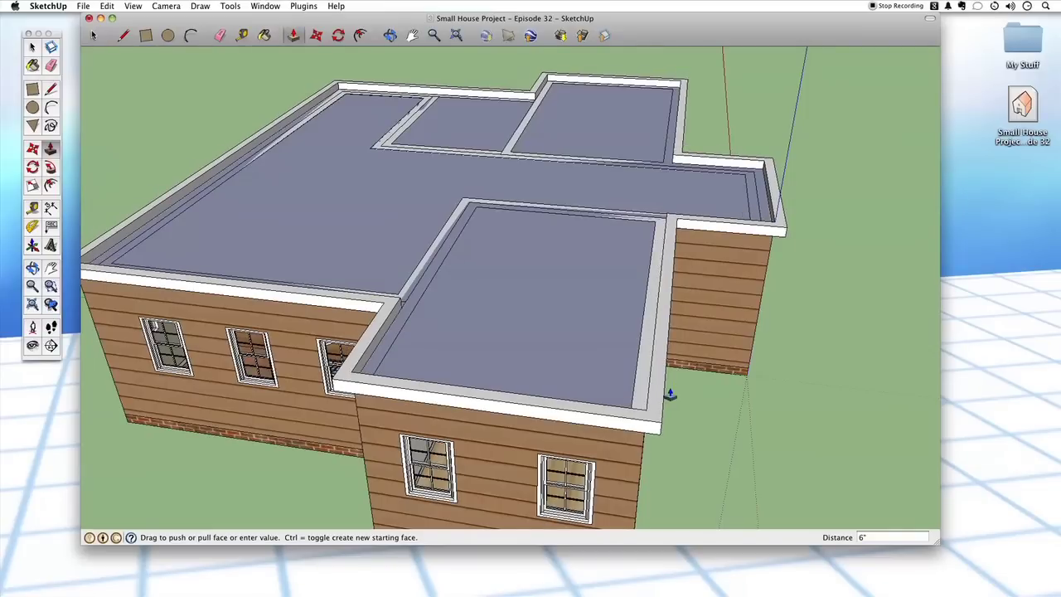
left_click(505, 288)
left_click(354, 359)
key("space")
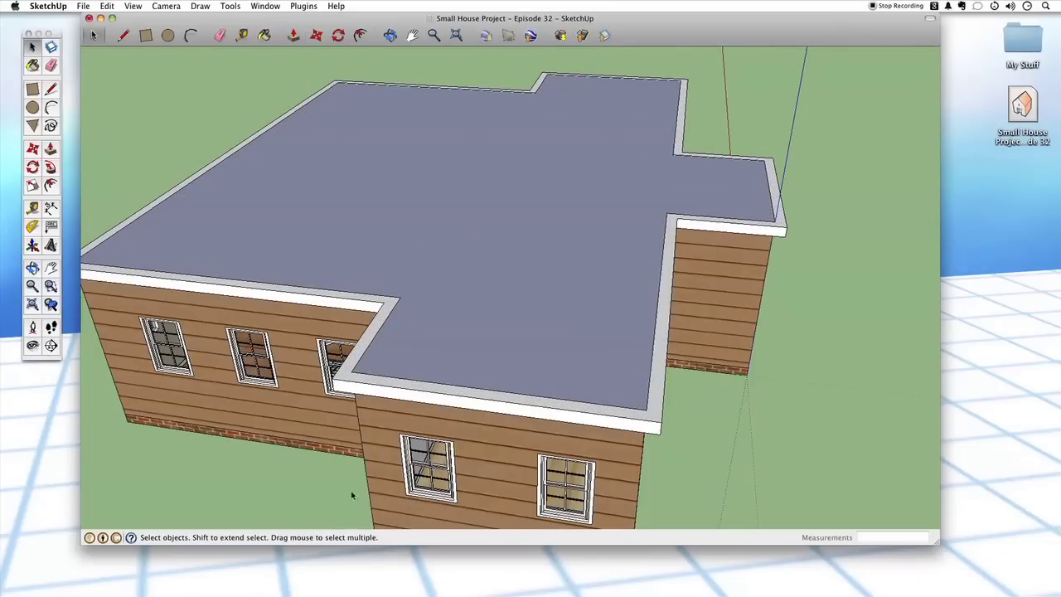
Step: Reverse the large inner face on top of the roof slab and clear the selection
mouse_move(431, 417)
middle_mouse_down()
mouse_move(484, 393)
mouse_move(484, 362)
mouse_move(435, 419)
middle_mouse_up()
right_click(448, 286)
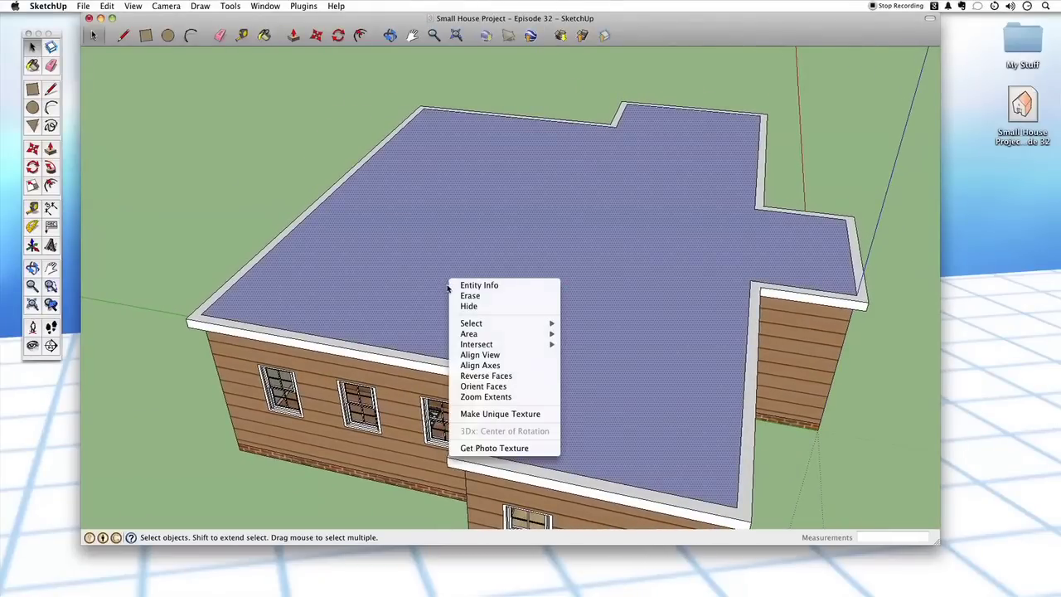
left_click(489, 375)
left_click(237, 178)
middle_click_drag(319, 473, 519, 372)
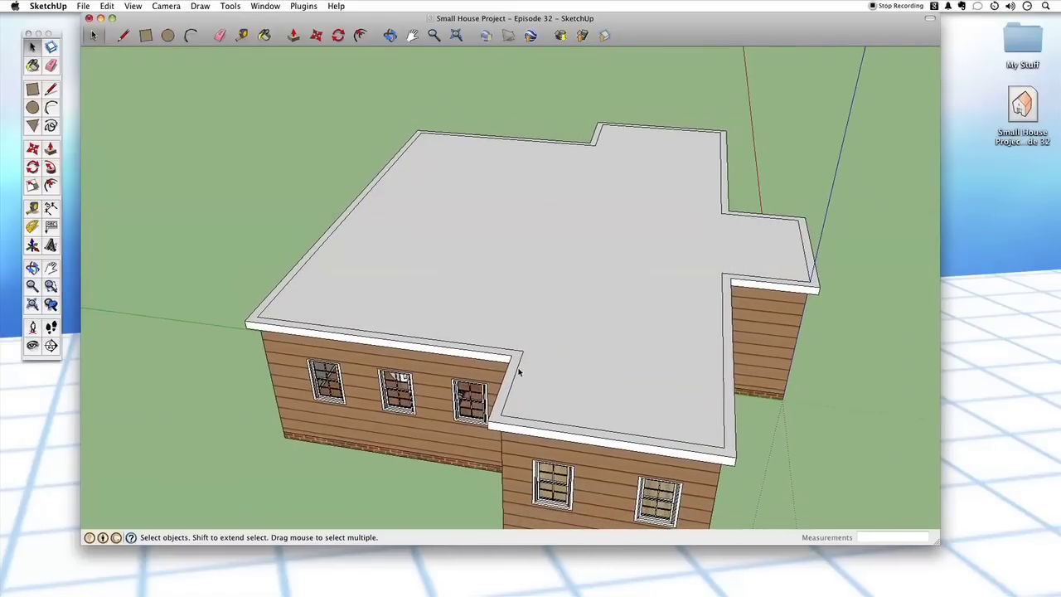
Step: Erase the inner outline edges between the overhang strip and the roof's top face so they merge into one surface
left_click(516, 377)
left_click(515, 357)
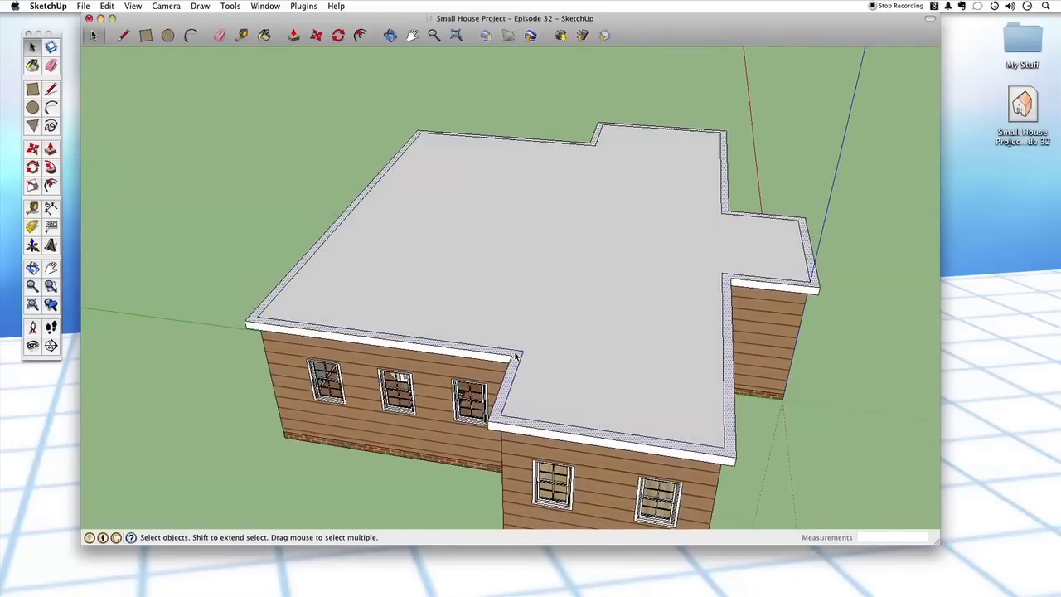
left_click(519, 354)
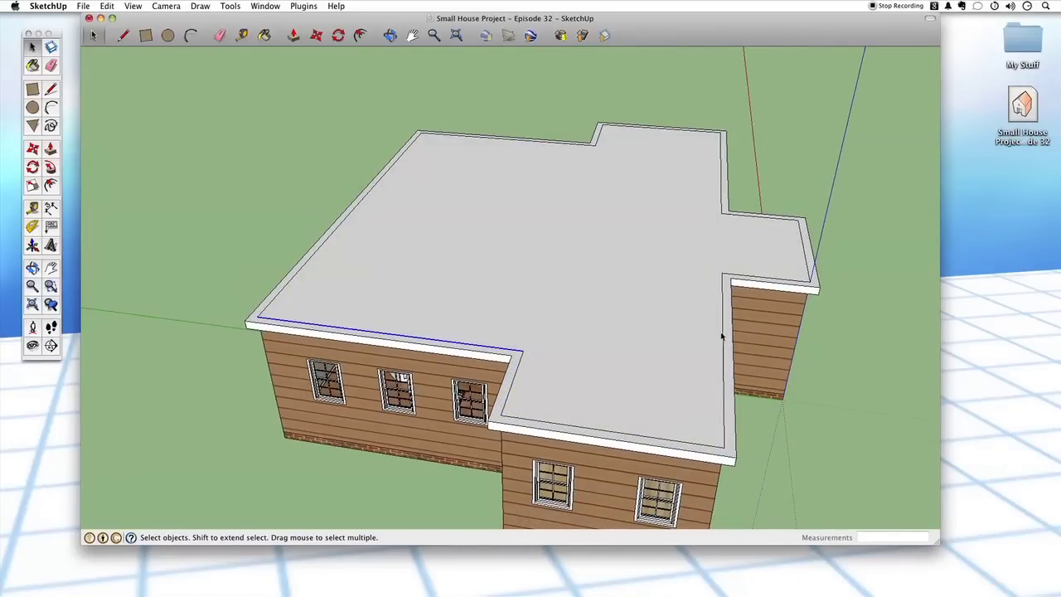
left_click(340, 511)
key("e")
scroll(539, 340, "up", 3)
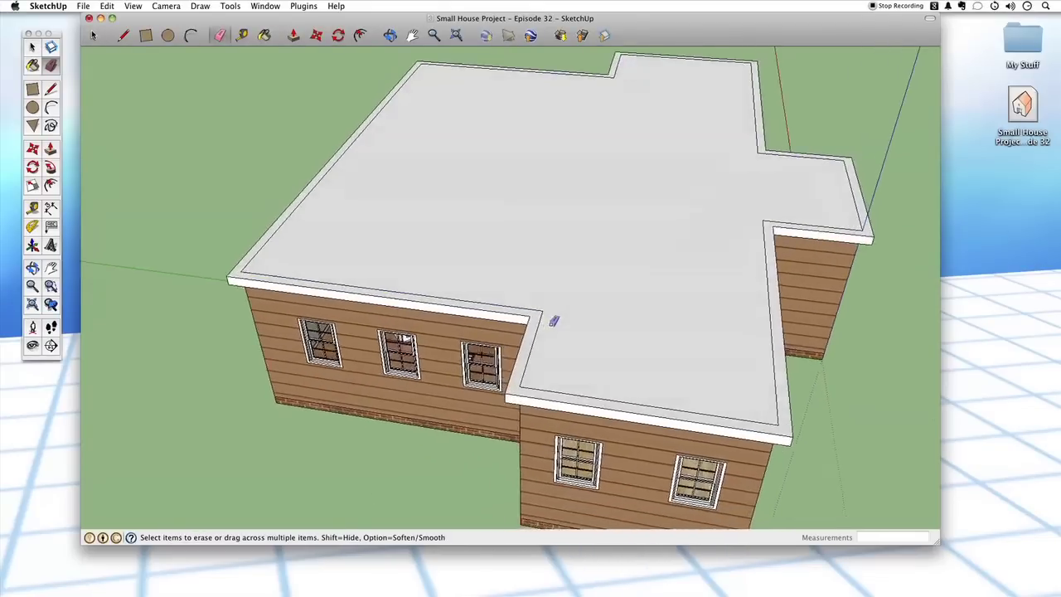
left_click(606, 435)
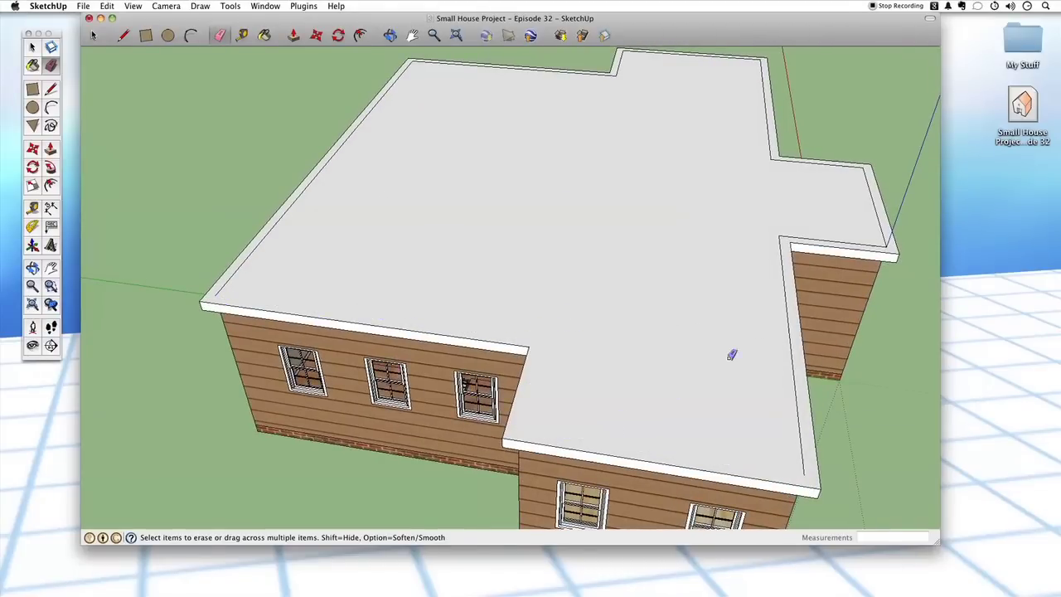
left_click(788, 307)
left_click(791, 239)
left_click_drag(868, 168, 789, 165)
left_click(769, 128)
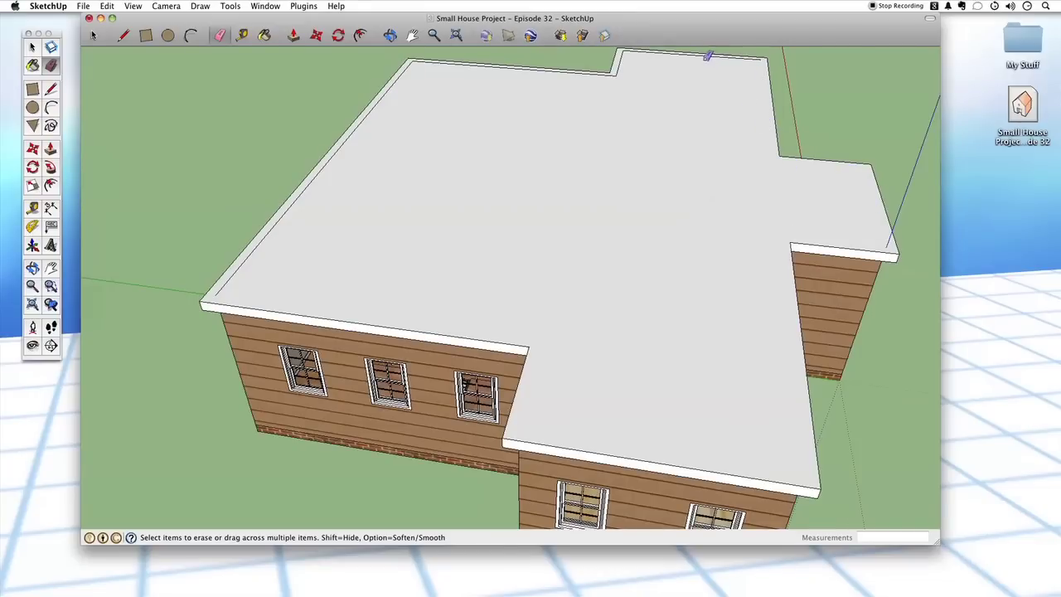
left_click_drag(703, 54, 646, 67)
left_click(628, 73)
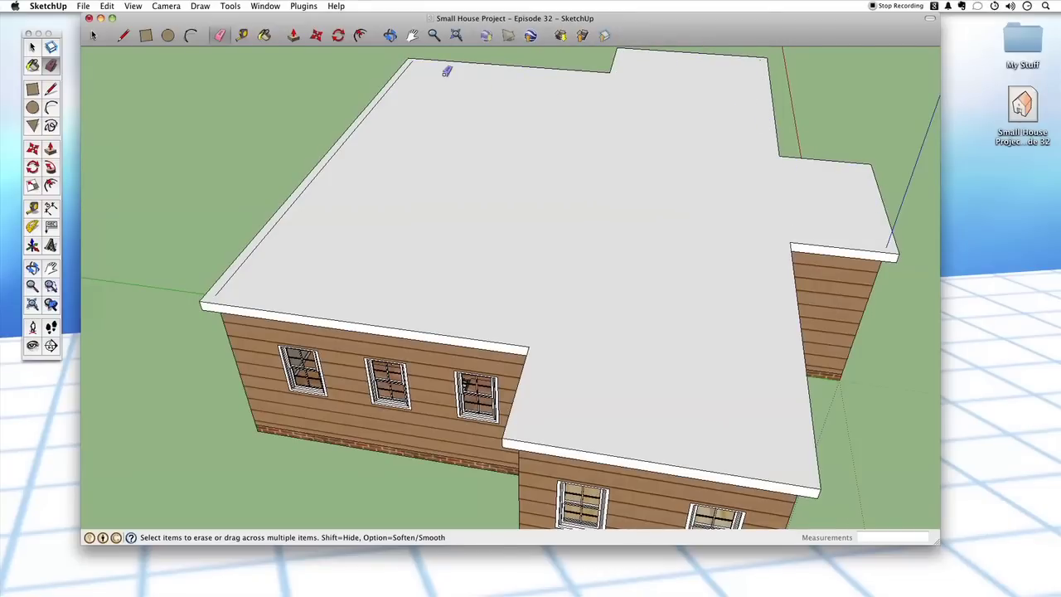
left_click(403, 75)
key("space")
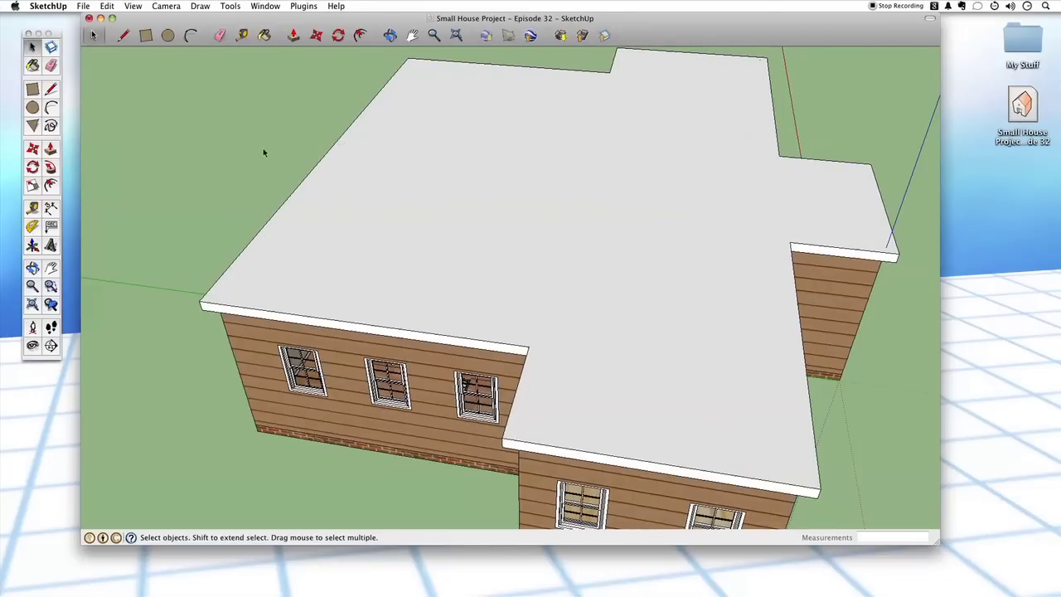
Step: Examine the merged roof slab and its overhang from above and from near eye level at the front corner
scroll(483, 199, "down", 5)
left_click(504, 277)
left_click(199, 239)
mouse_move(439, 438)
middle_mouse_down()
mouse_move(440, 464)
mouse_move(569, 479)
mouse_move(547, 419)
middle_mouse_up()
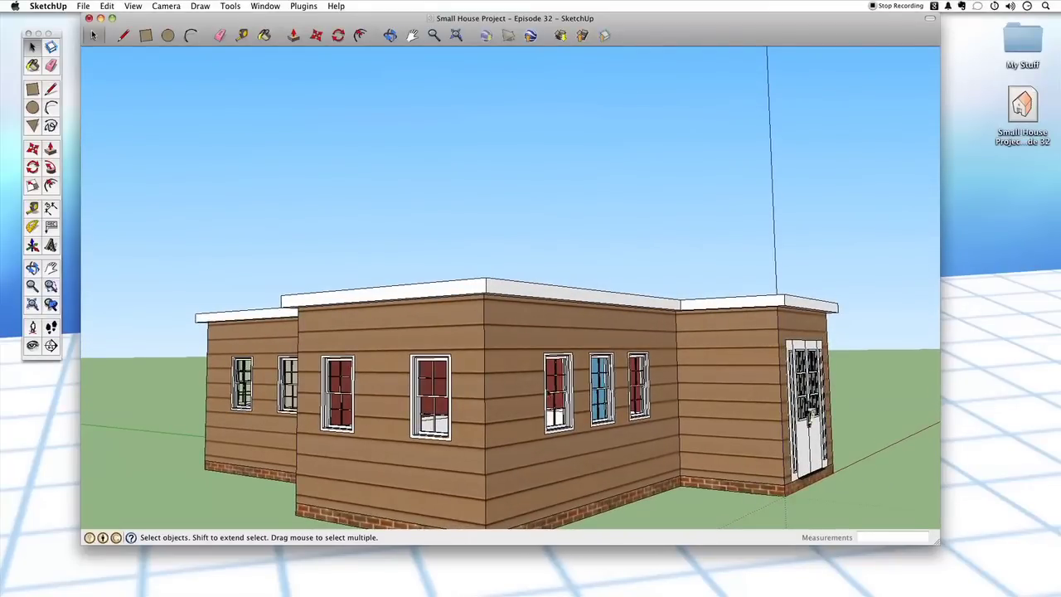
scroll(520, 288, "up", 5)
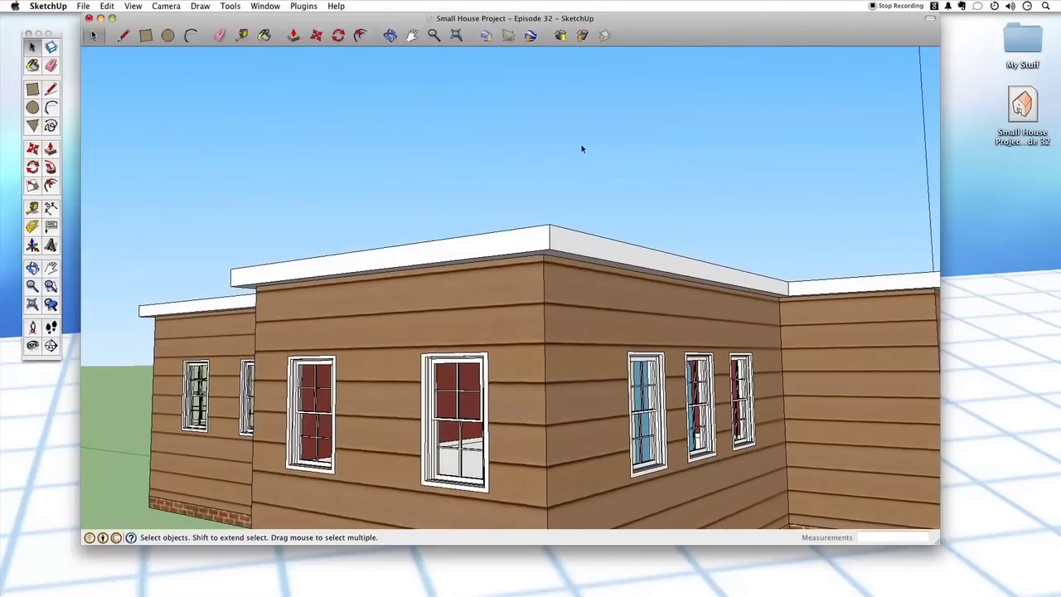
middle_click_drag(533, 180, 635, 395)
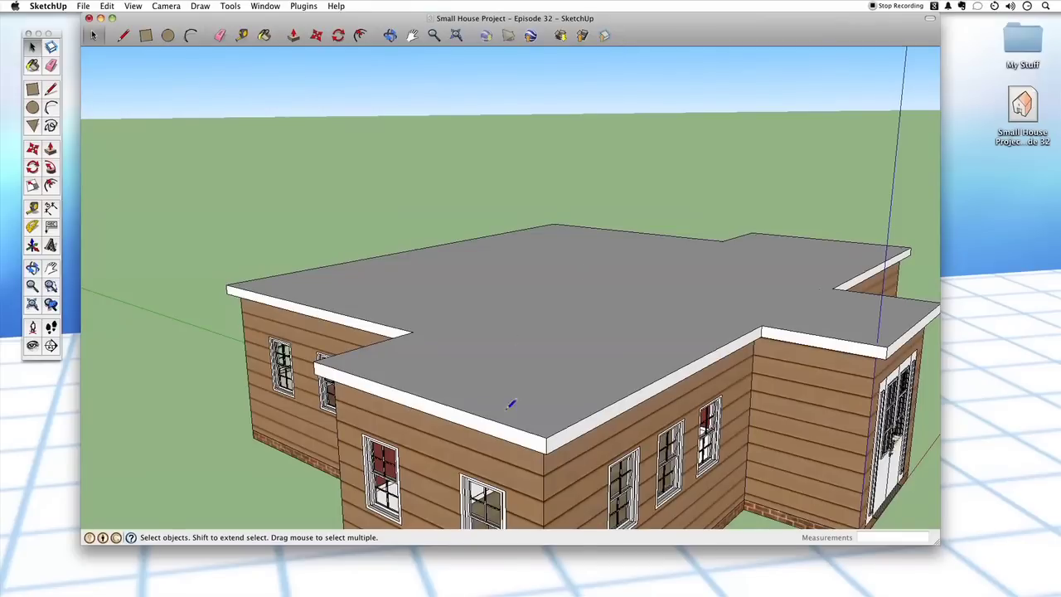
Step: Try to form a sloped roof end over the two-window wing with Line edges from its corners to a raised peak
key("l")
left_click(547, 432)
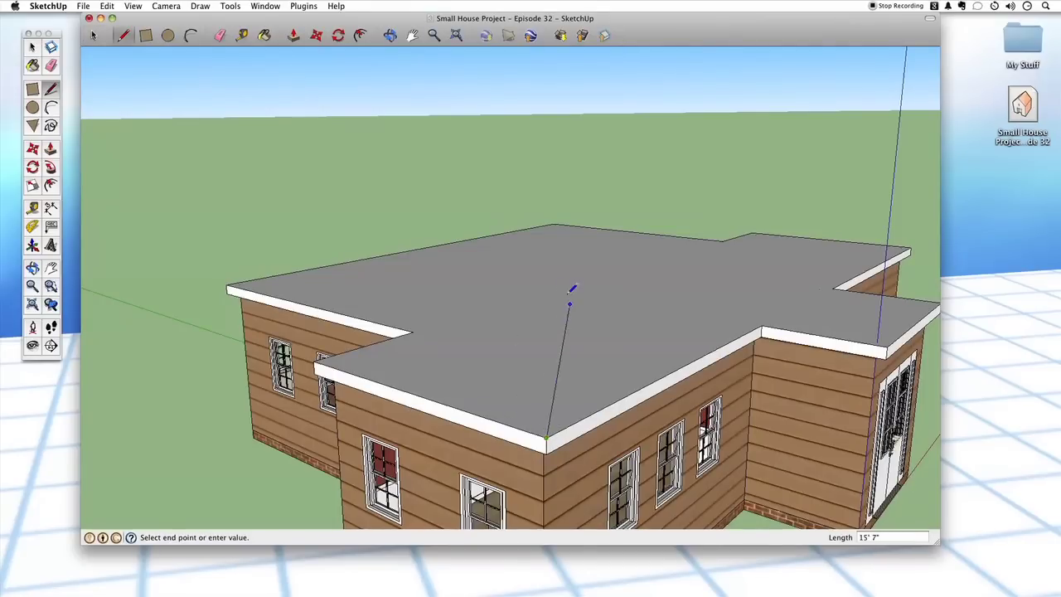
mouse_move(562, 240)
middle_mouse_down()
mouse_move(619, 216)
mouse_move(614, 199)
mouse_move(604, 288)
mouse_move(480, 301)
middle_mouse_up()
left_click(613, 199)
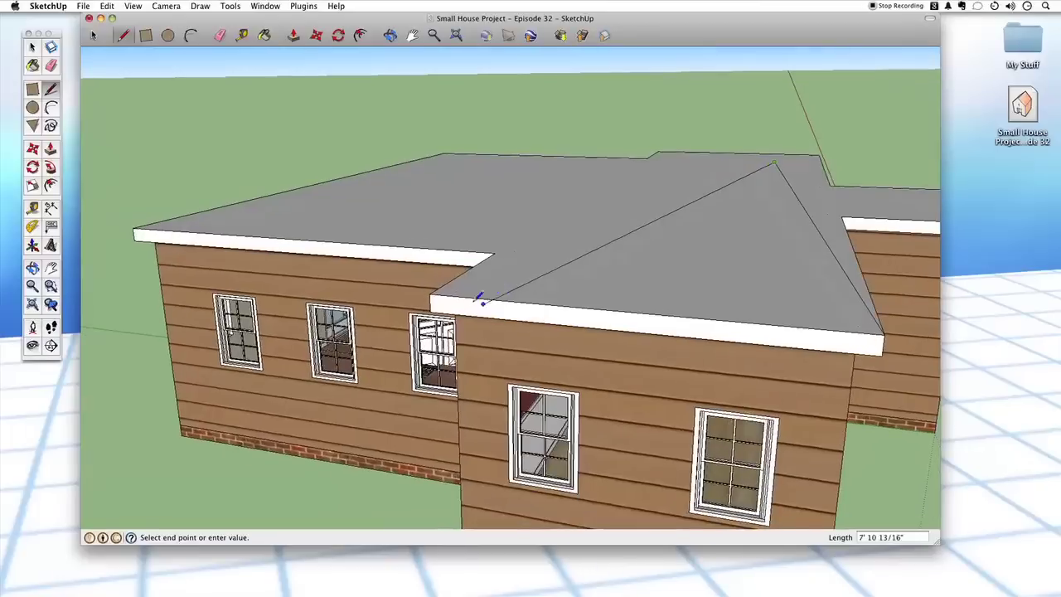
left_click(435, 293)
left_click(494, 252)
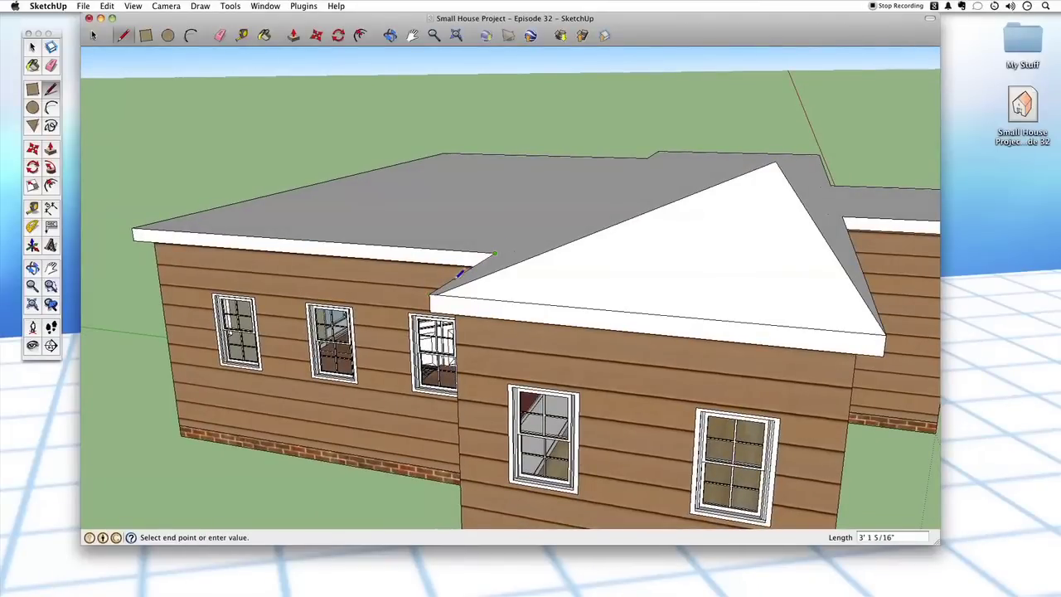
left_click(495, 249)
left_click(775, 165)
Step: Undo the sloped lines and faces drawn over the two-window wing
middle_click_drag(776, 165, 792, 324)
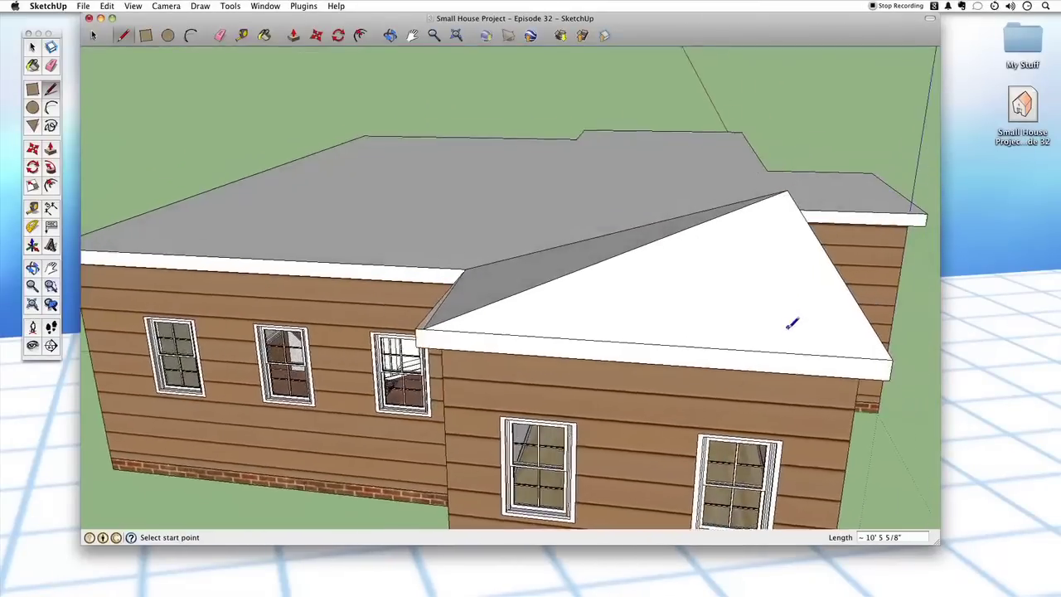
scroll(788, 328, "down", 5)
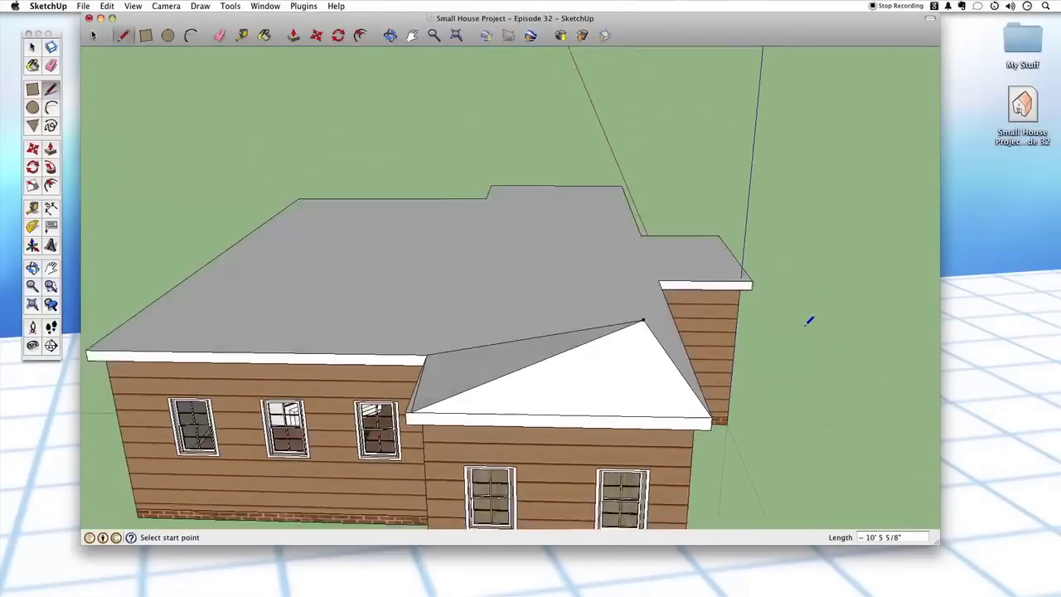
middle_click_drag(809, 321, 813, 321)
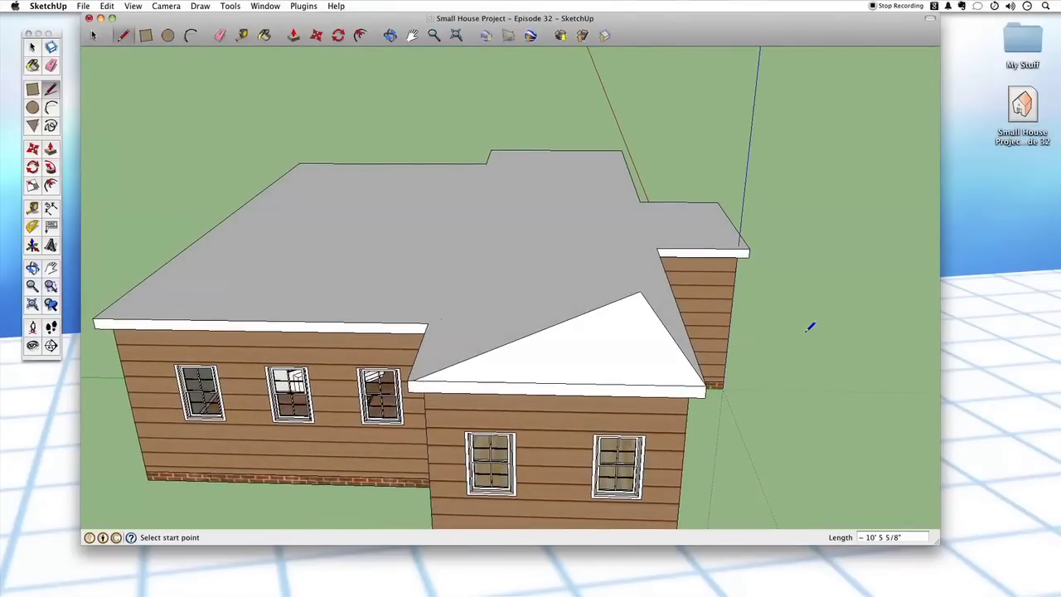
key("super+z")
key("space")
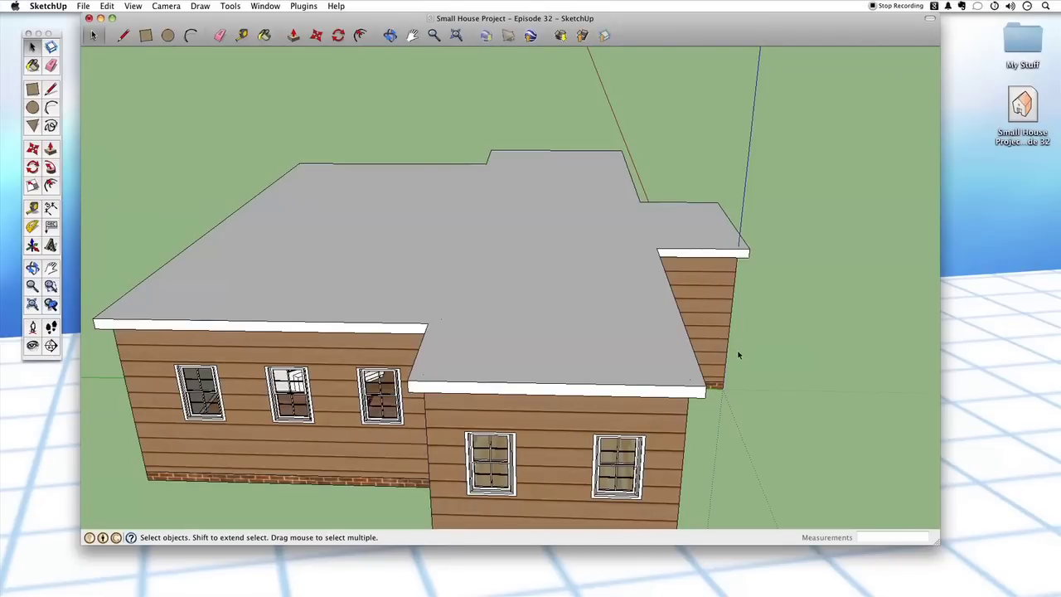
Step: View the whole flat roof slab from above the front entry side
middle_click_drag(739, 347, 732, 353)
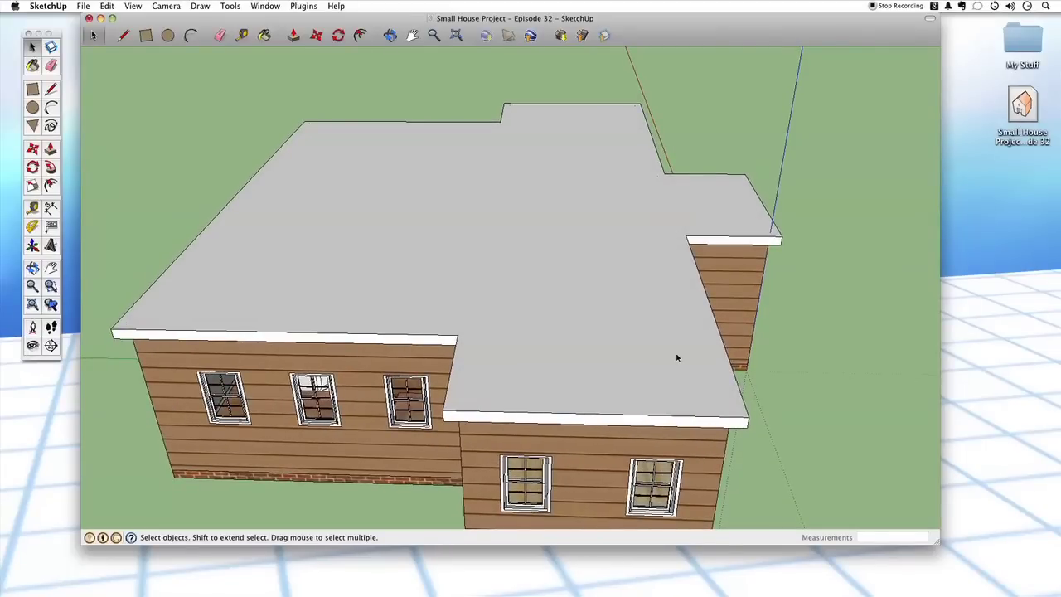
middle_click_drag(676, 357, 735, 319)
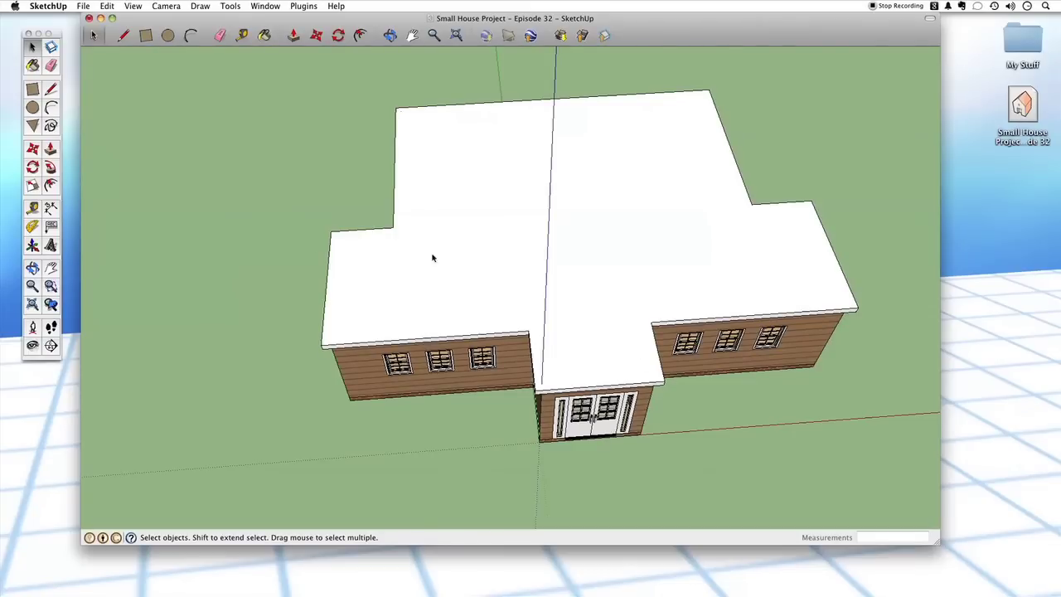
middle_click_drag(567, 325, 564, 326)
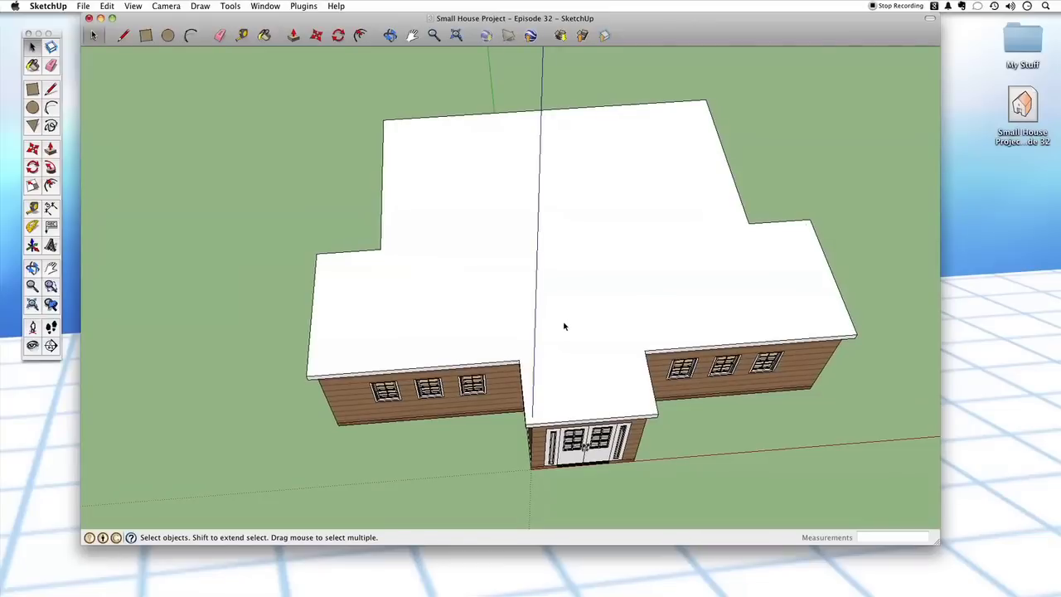
middle_click_drag(583, 281, 583, 283)
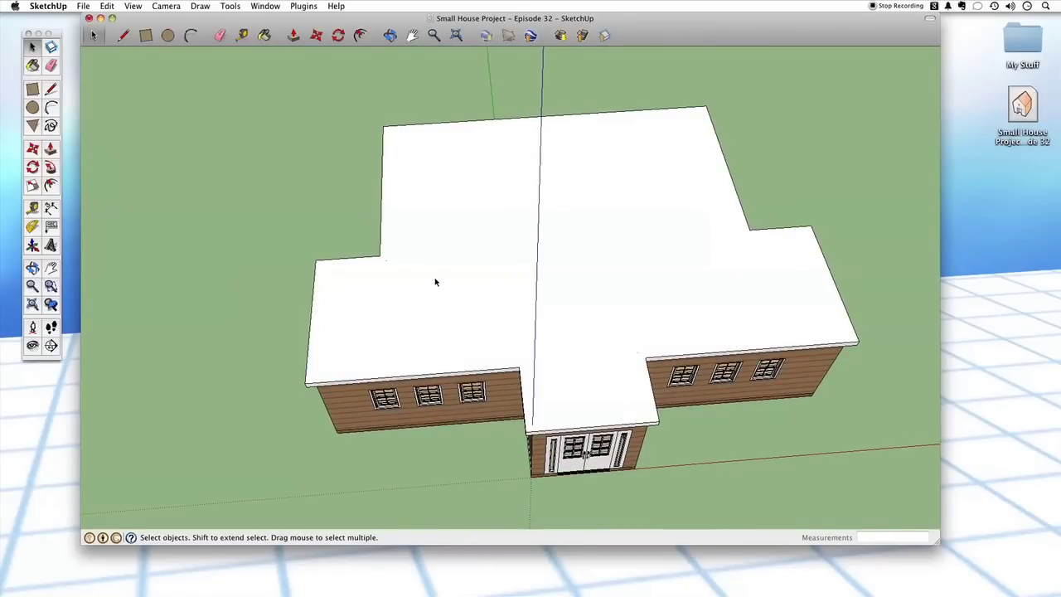
Step: Draw a line about 39' 6" long across the roof slab from the midpoint of the two-window wing's outer edge to the opposite wing
middle_click_drag(679, 341, 572, 441)
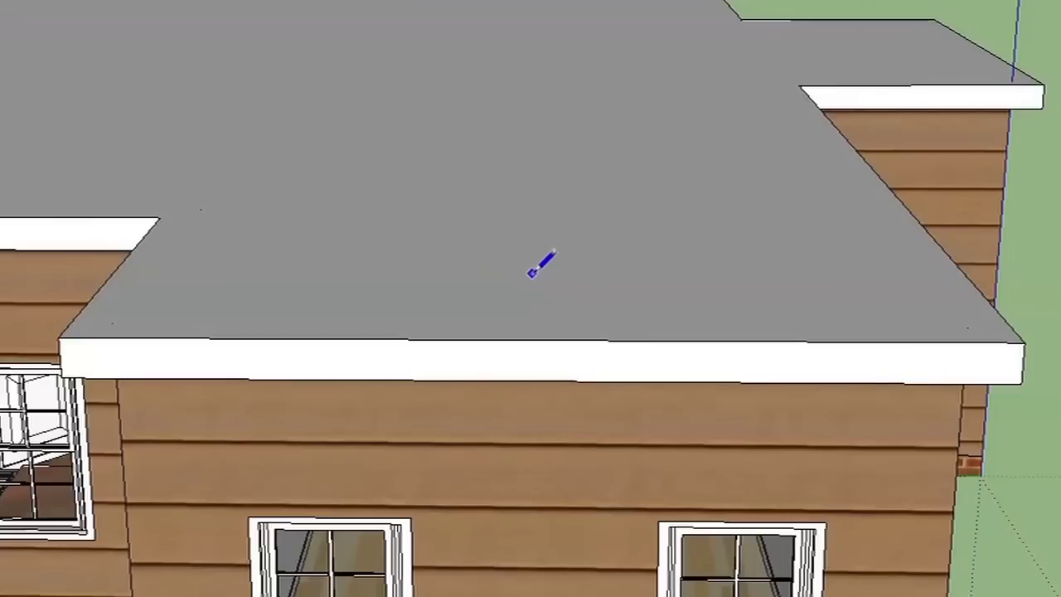
middle_click_drag(554, 247, 540, 260)
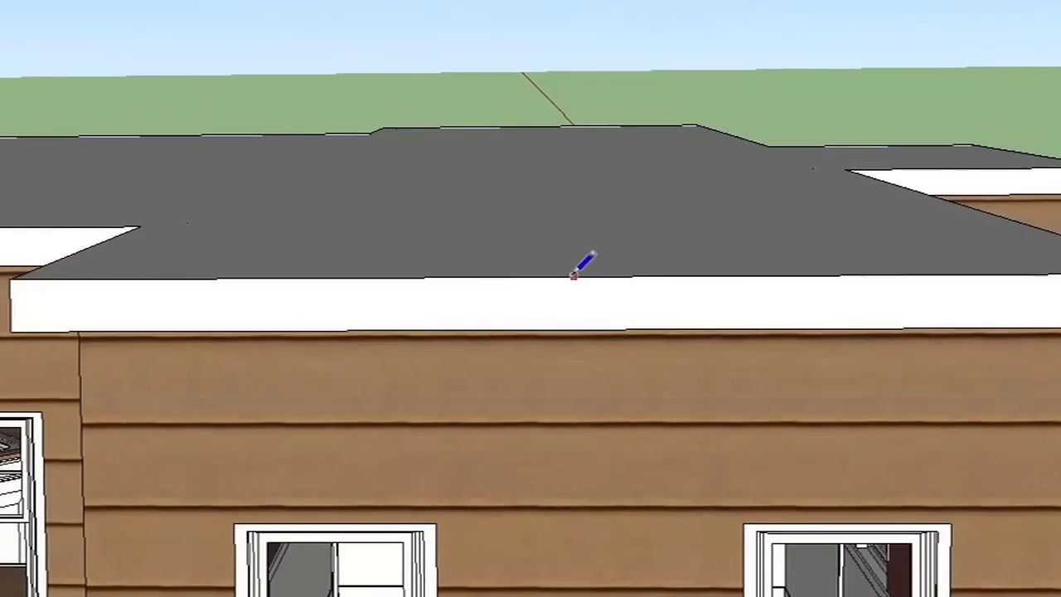
scroll(572, 299, "up", 4)
middle_click_drag(583, 441, 535, 424)
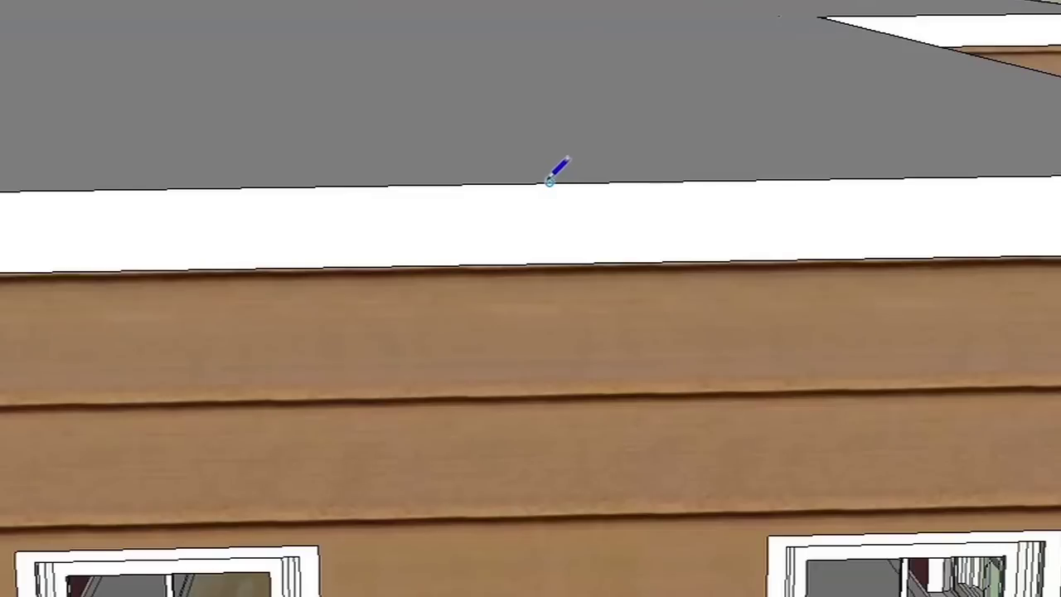
left_click(548, 182)
middle_click_drag(564, 25, 502, 141)
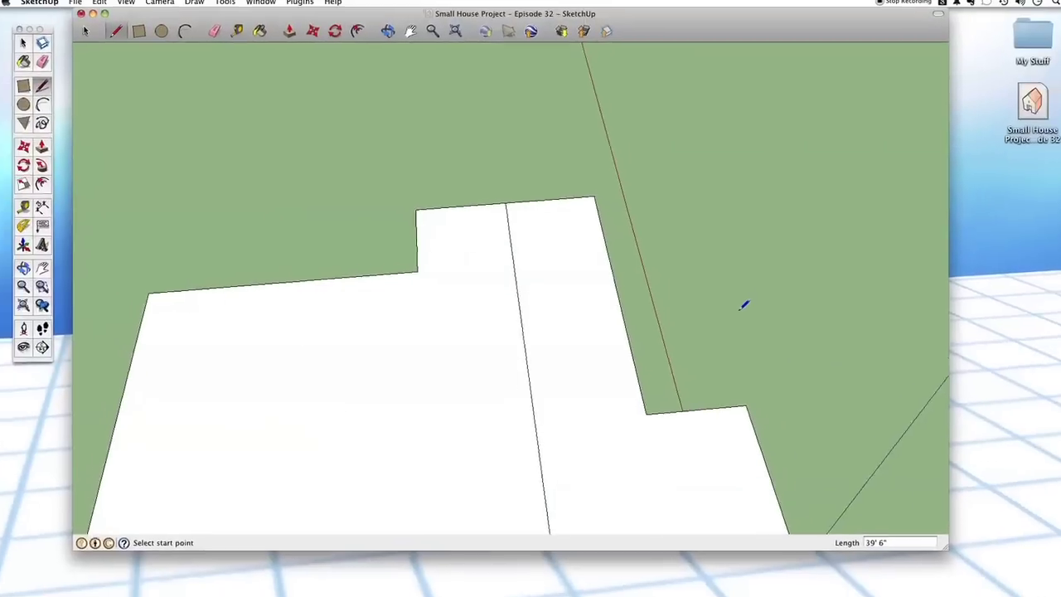
Step: Draw a second line across the slab, from the front entry's edge to the edge above the sliding glass doors
scroll(738, 306, "down", 3)
middle_click_drag(782, 444, 567, 157)
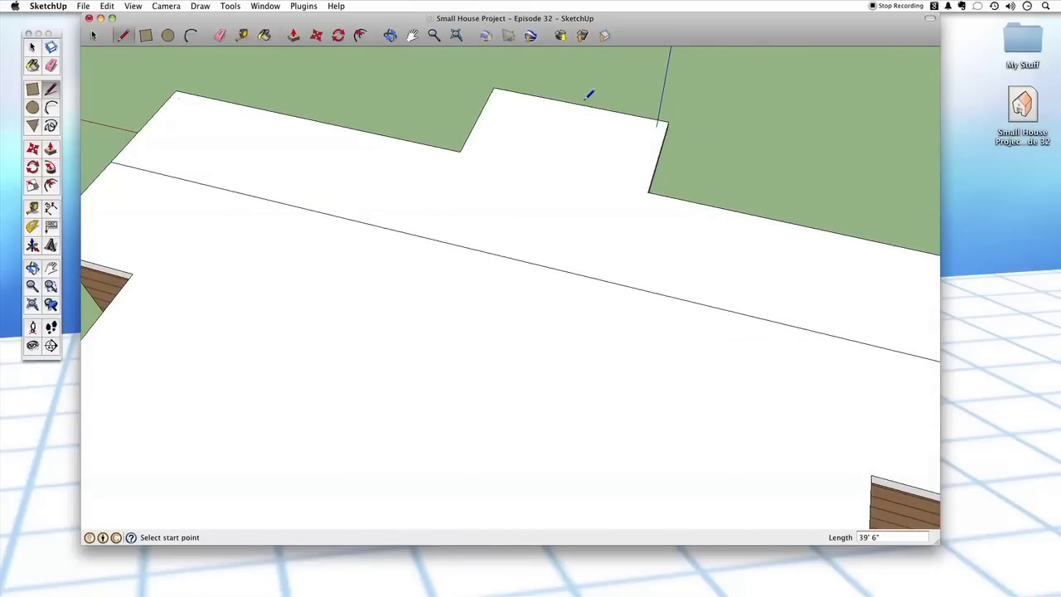
middle_click_drag(584, 99, 541, 164)
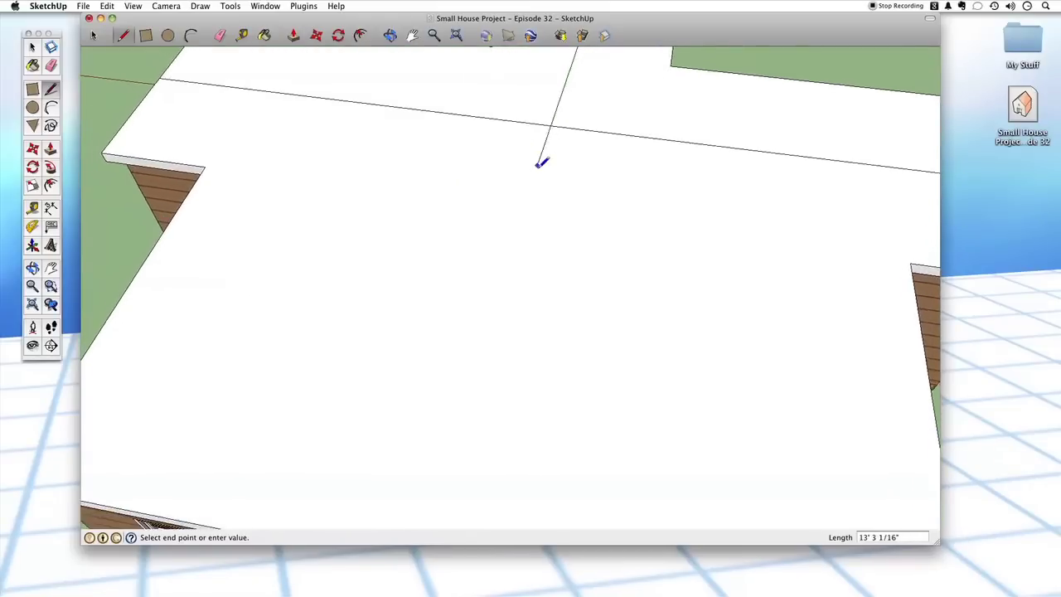
scroll(541, 163, "down", 10)
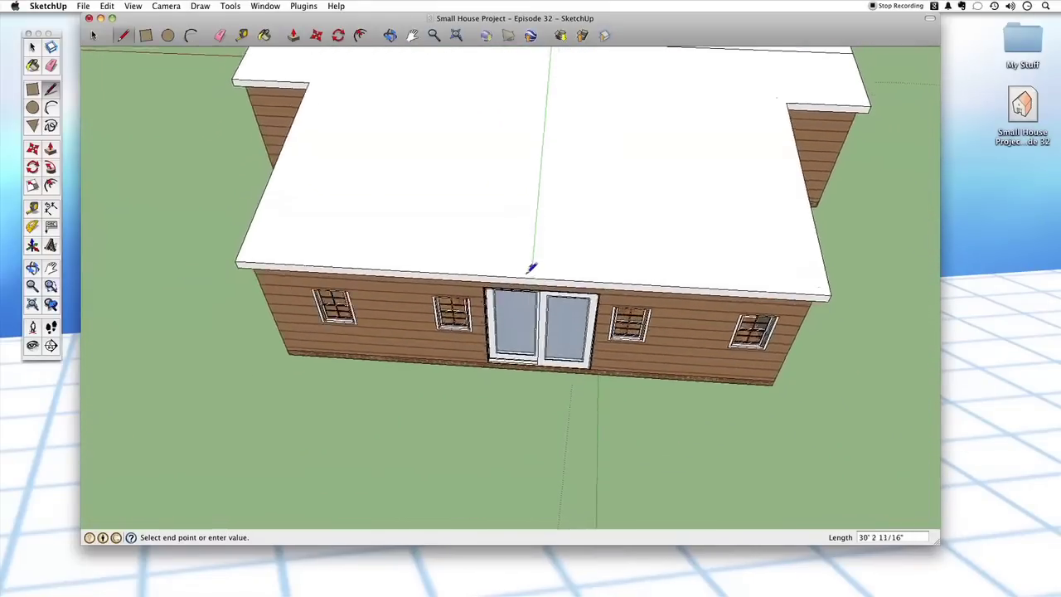
scroll(535, 267, "down", 3)
mouse_move(539, 265)
middle_mouse_down()
mouse_move(533, 301)
mouse_move(484, 273)
middle_mouse_up()
scroll(537, 348, "up", 3)
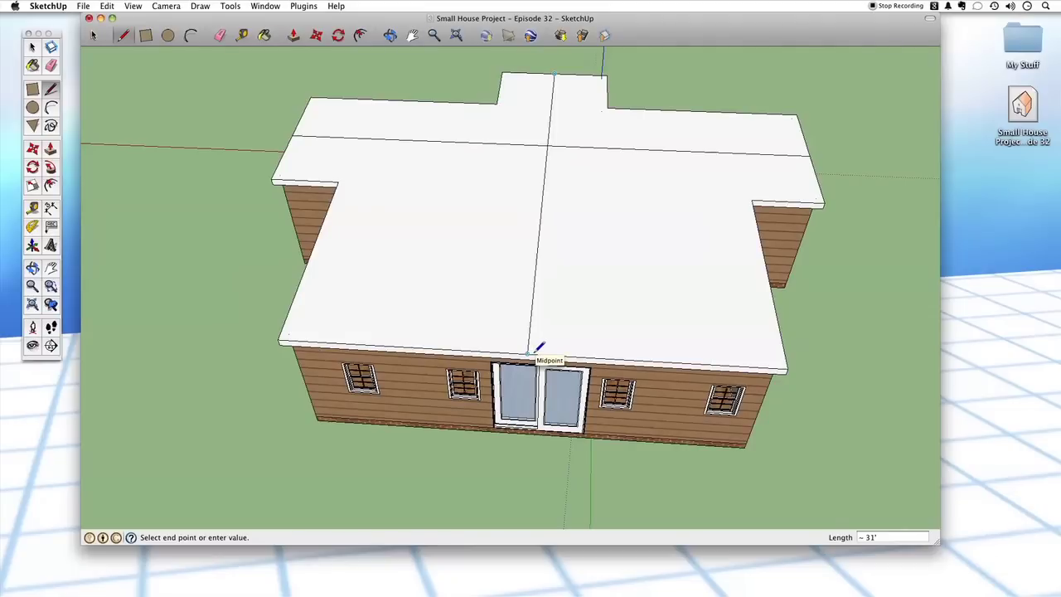
left_click(529, 353)
key("super+z")
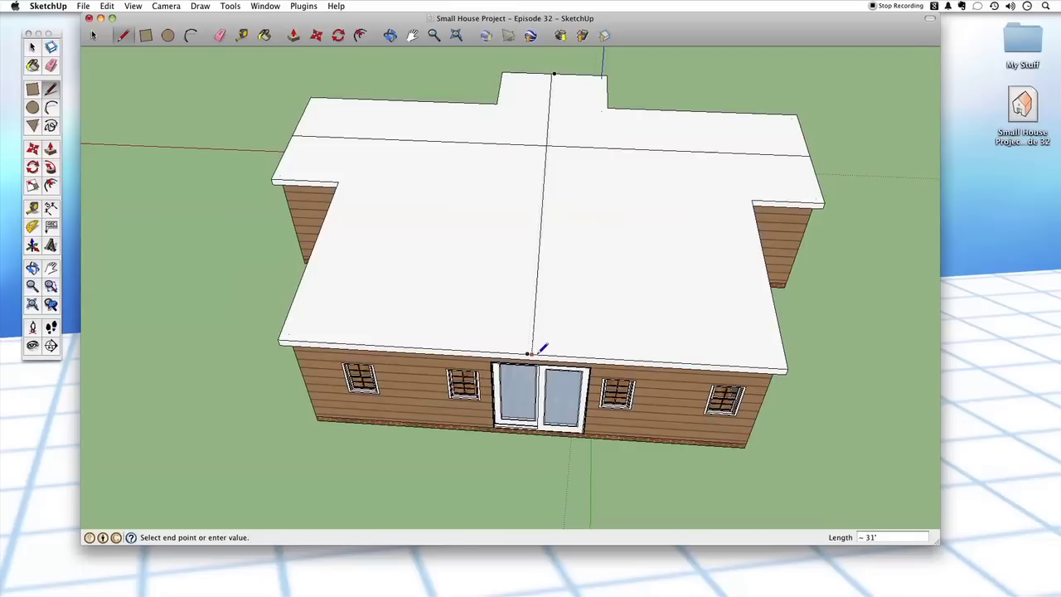
key("space")
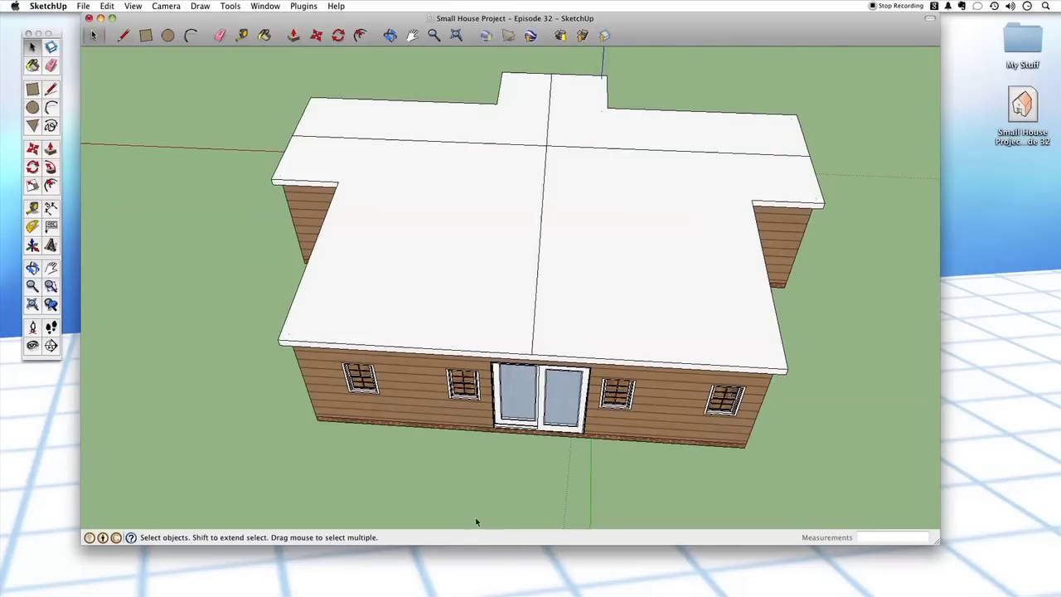
Step: Select all segments of the two crossing lines on the slab and clear the selection
scroll(416, 407, "up", 5)
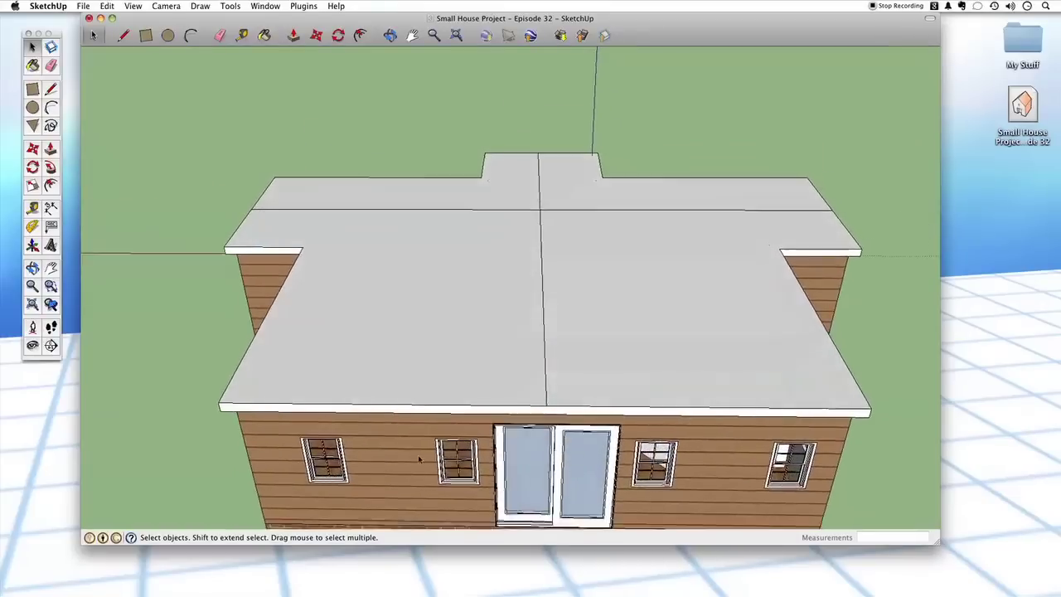
mouse_move(419, 457)
middle_mouse_down()
mouse_move(542, 402)
mouse_move(566, 447)
mouse_move(540, 481)
mouse_move(291, 495)
middle_mouse_up()
middle_click_drag(375, 515, 572, 177)
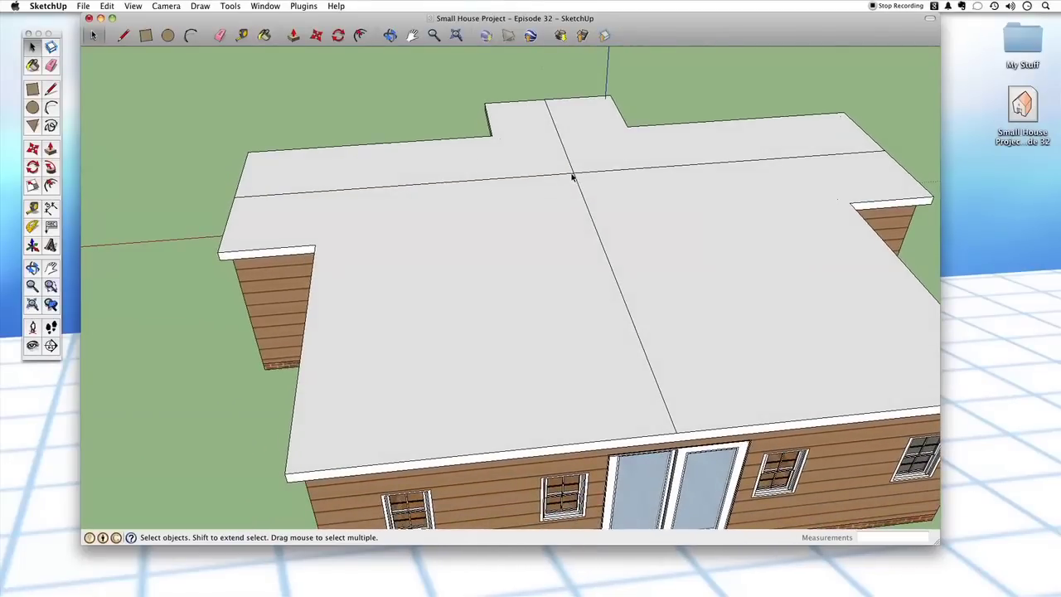
left_click(569, 174)
left_click(578, 171, "shift")
left_click(579, 184, "shift")
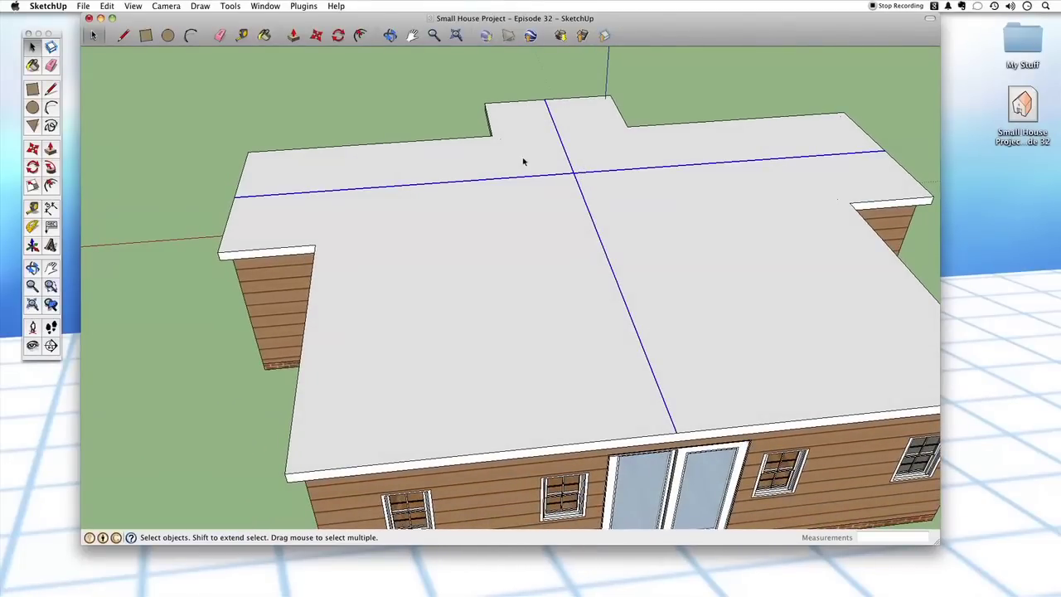
scroll(608, 290, "down", 10)
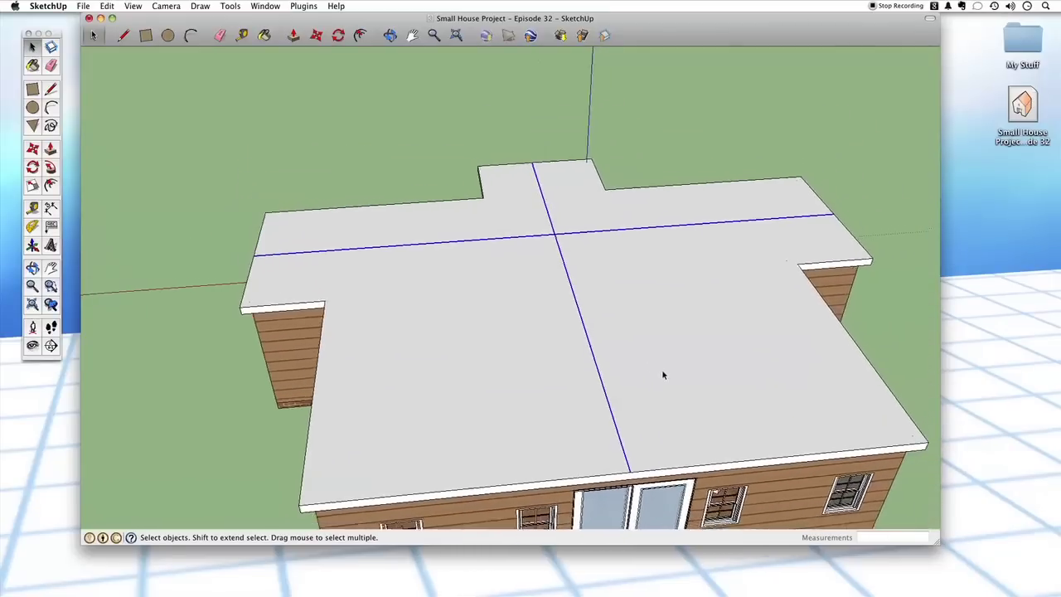
scroll(674, 406, "down", 3)
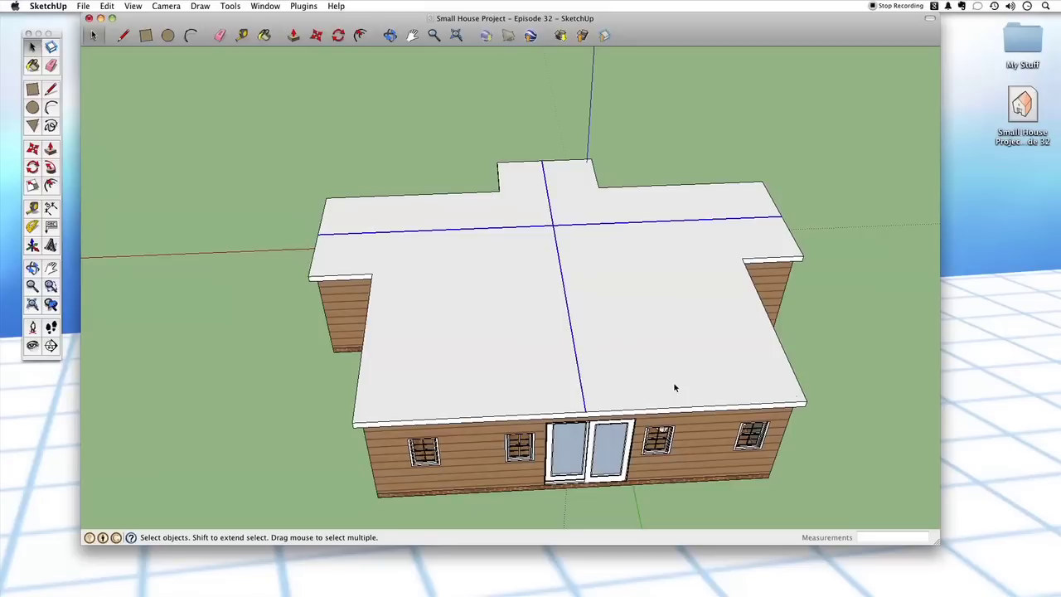
left_click(648, 117)
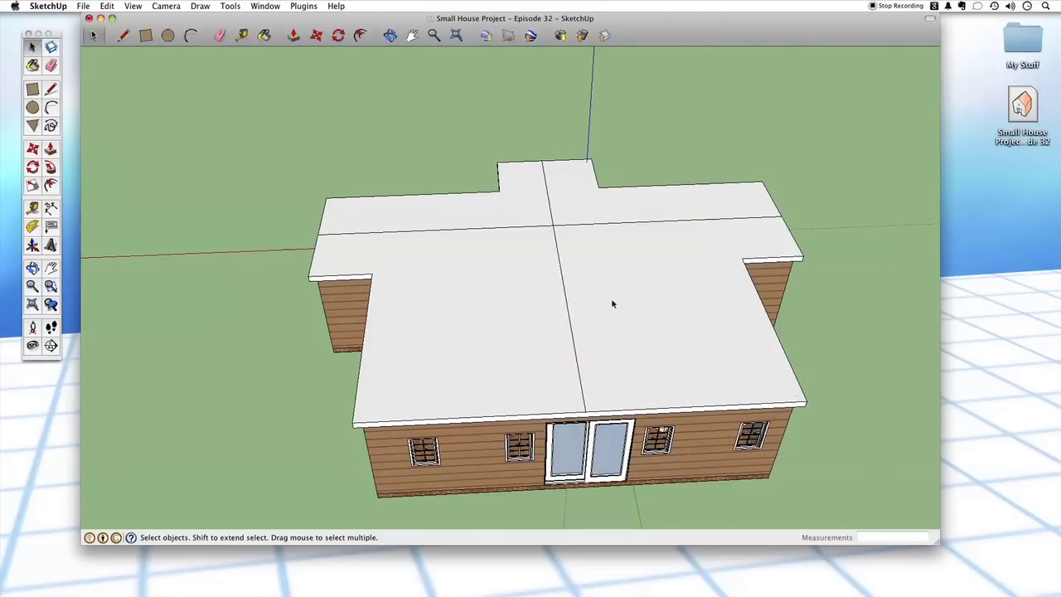
Step: Build a practice box on the ground beside the house from a freehand rectangle, pulled up about 5' 3 3/8"
middle_click_drag(586, 316, 495, 321)
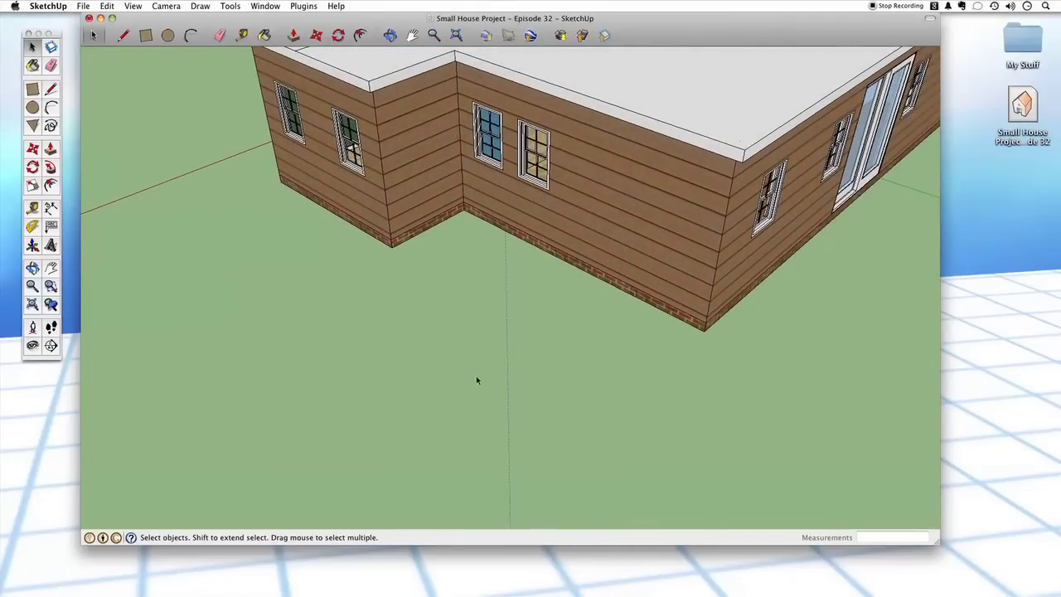
key("r")
left_click(469, 280)
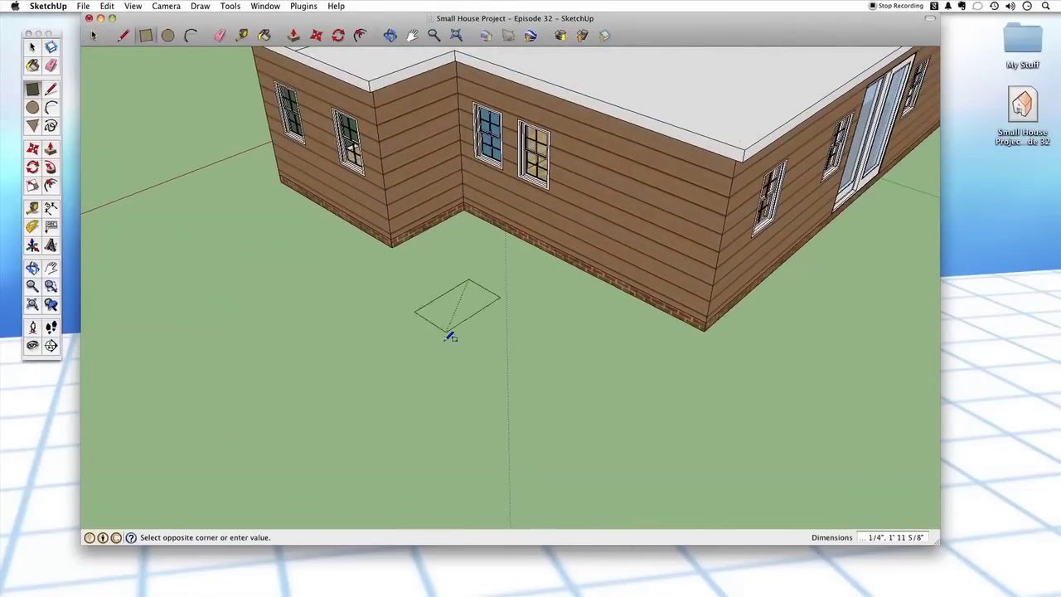
left_click(525, 459)
key("p")
left_click(505, 450)
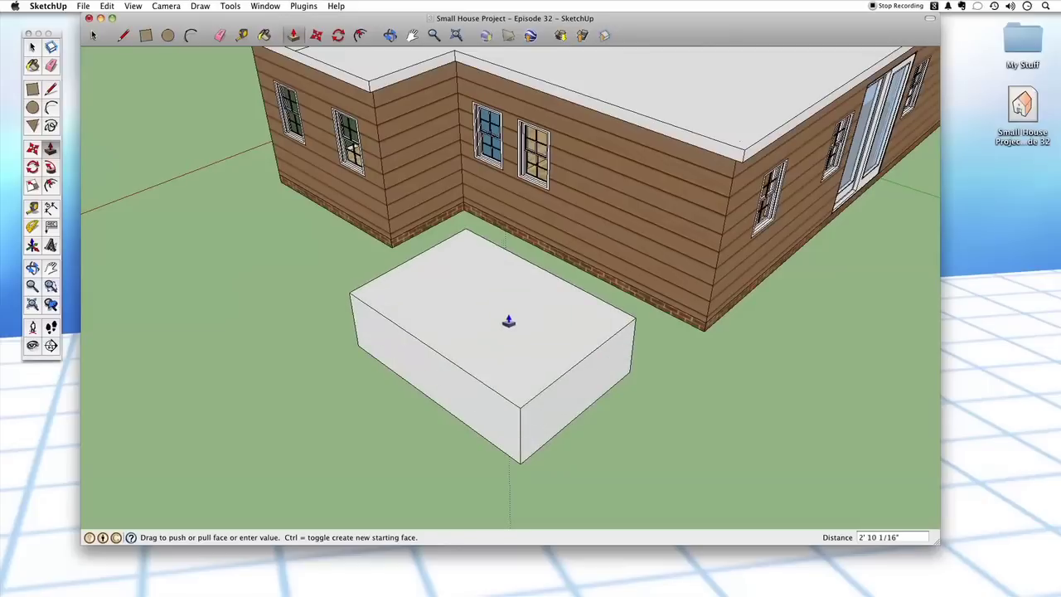
left_click(506, 286)
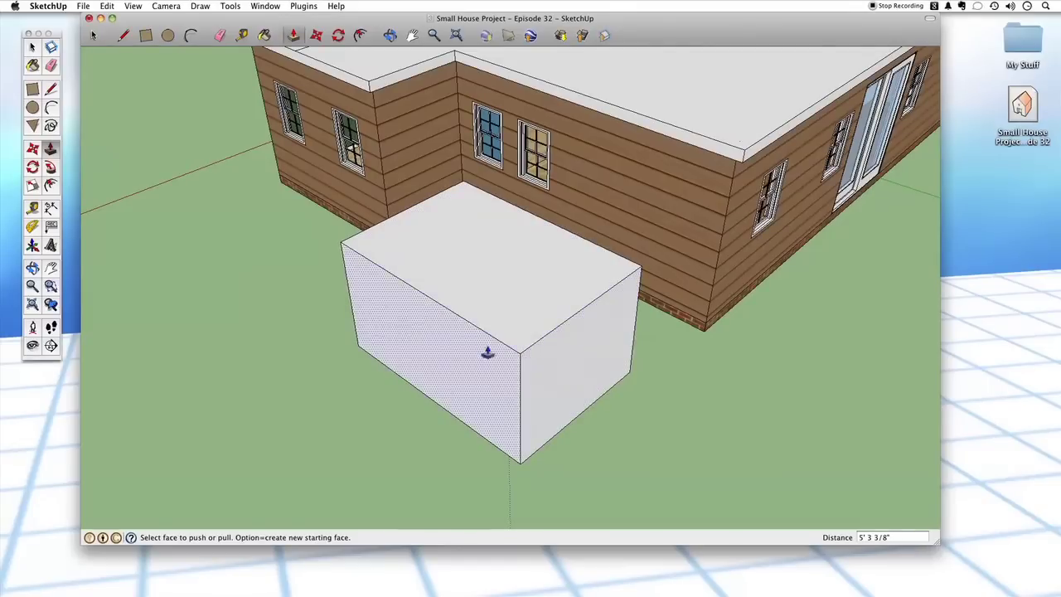
Step: Try to form a sloped end on the practice box with lines from two top corners meeting at a peak
scroll(602, 467, "up", 5)
middle_click_drag(609, 487, 621, 487)
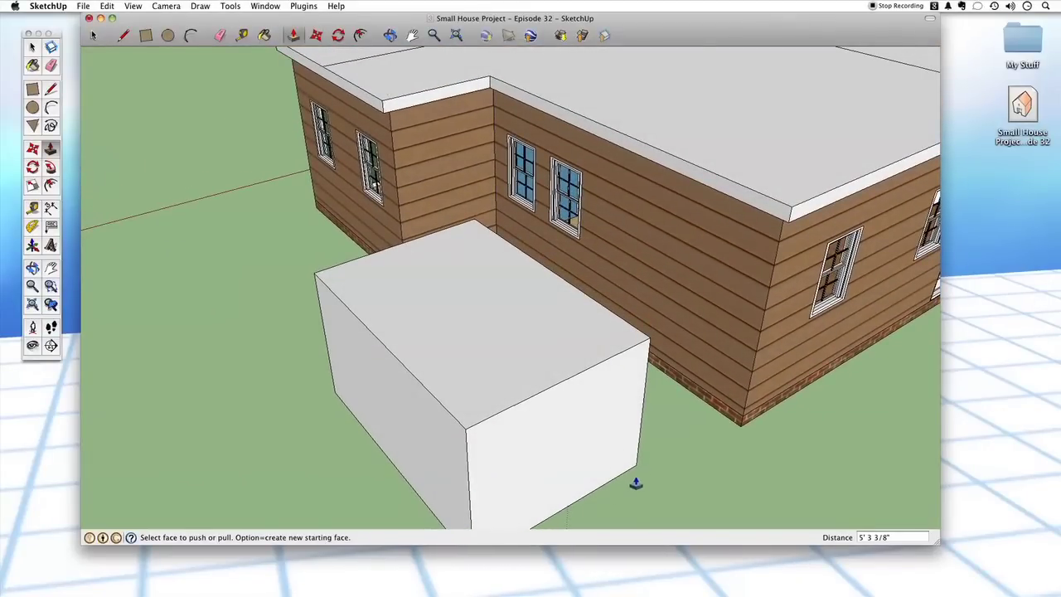
key("l")
left_click(467, 425)
left_click(554, 322)
left_click(650, 336)
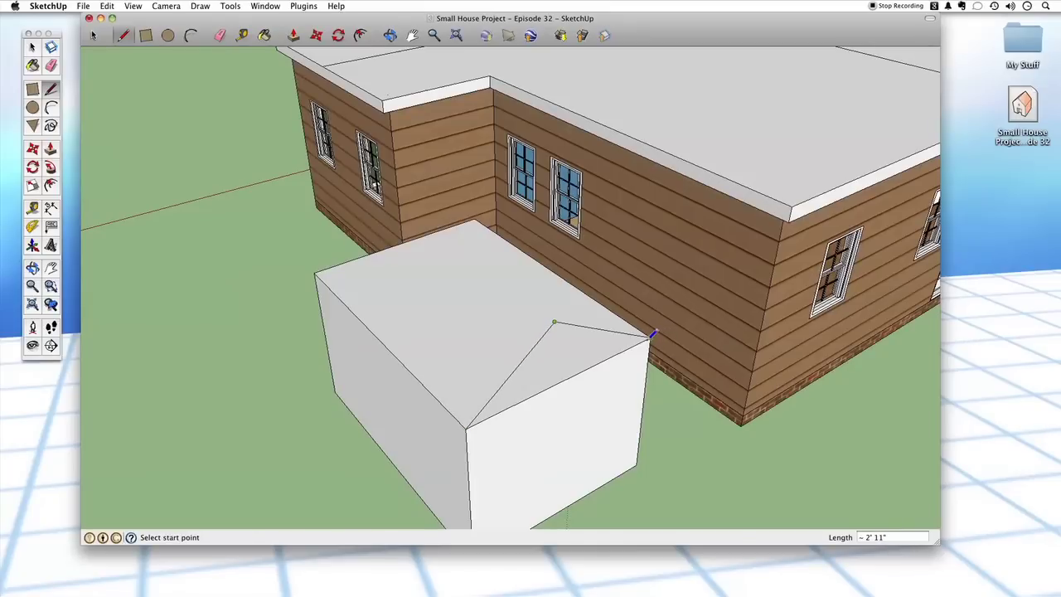
left_click(555, 321)
key("Escape")
Step: Draw a centre line about 9' 4 15/16" long across the practice box's top between the midpoints of its end edges
middle_click_drag(582, 381, 535, 332)
scroll(397, 299, "up", 3)
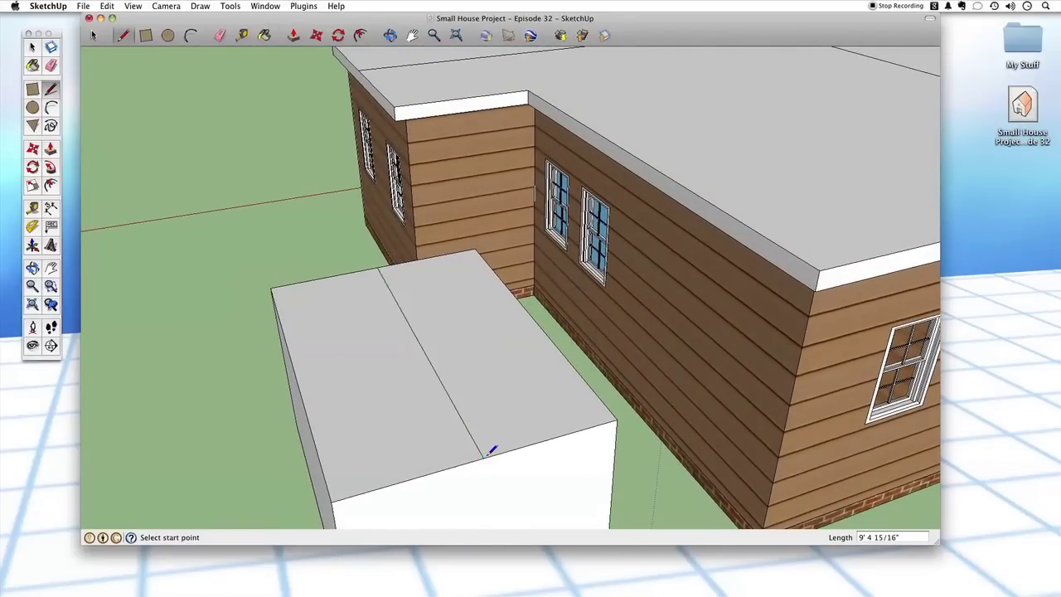
scroll(490, 450, "down", 2)
Step: Move the practice box's centre line straight up to fold its top into a gable roof
key("space")
middle_click_drag(291, 414, 448, 368)
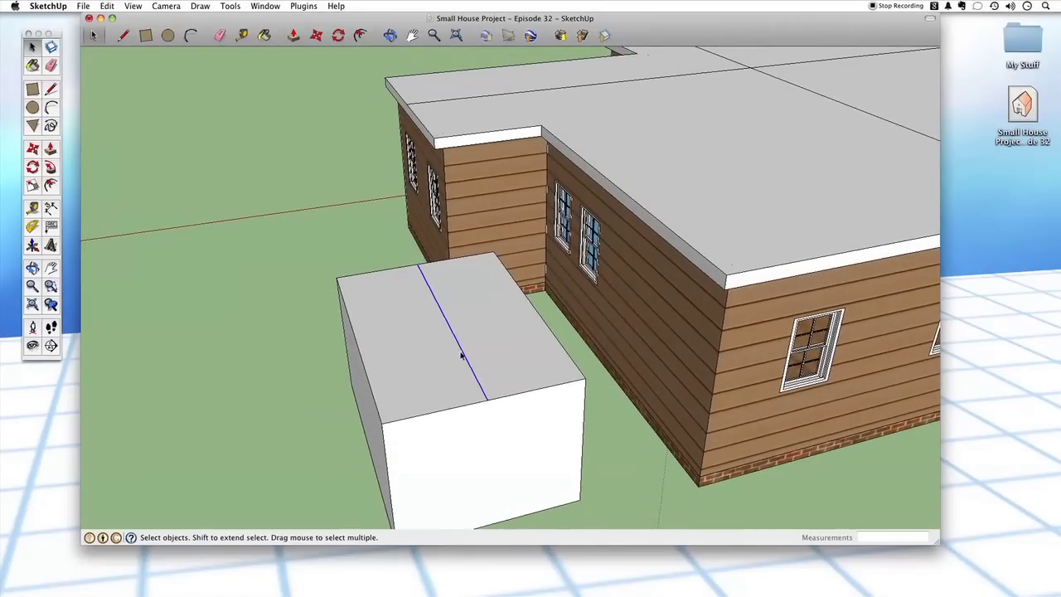
key("m")
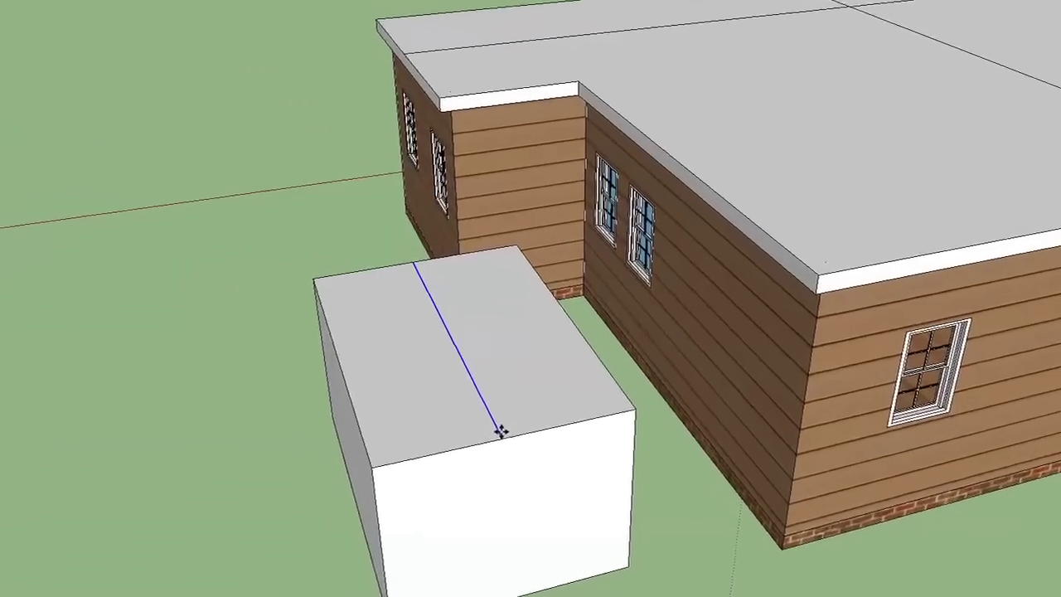
left_click(481, 398)
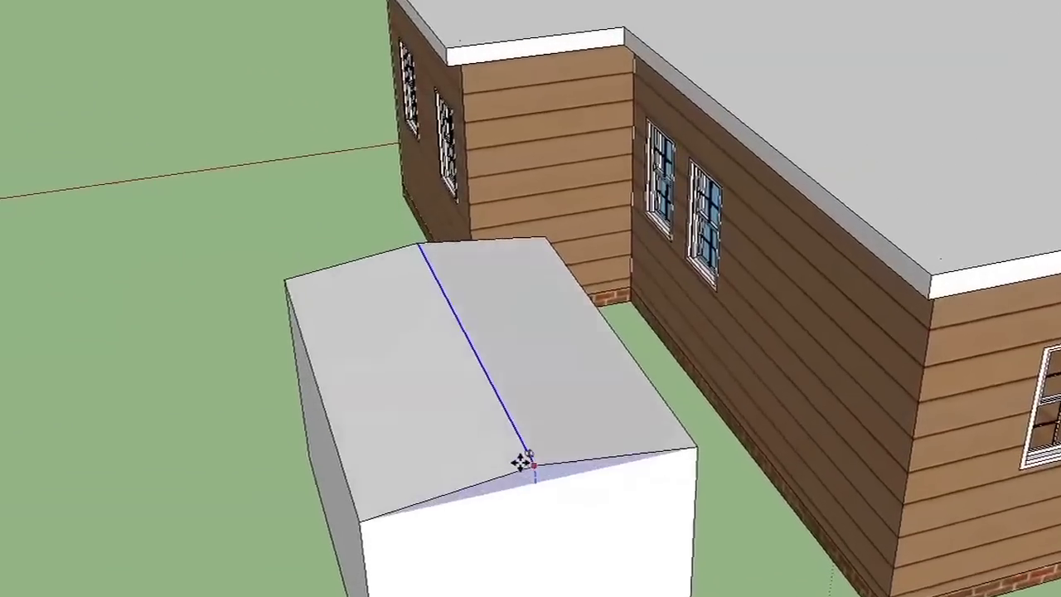
middle_click_drag(556, 398, 528, 223)
middle_click_drag(530, 169, 539, 260)
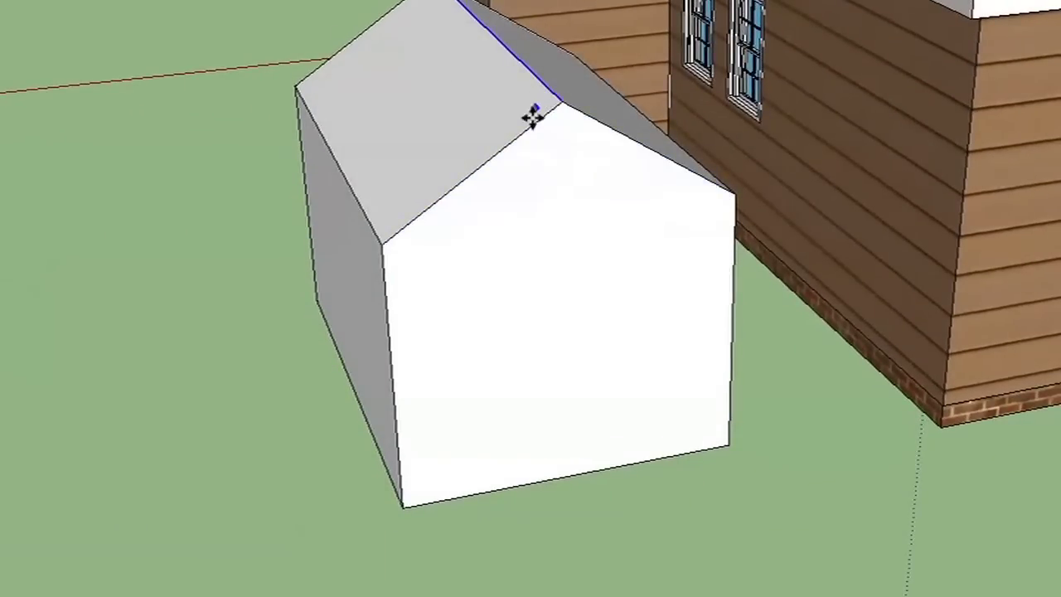
mouse_move(547, 594)
middle_mouse_down()
mouse_move(653, 589)
mouse_move(535, 439)
mouse_move(529, 447)
mouse_move(713, 152)
mouse_move(661, 194)
mouse_move(602, 207)
middle_mouse_up()
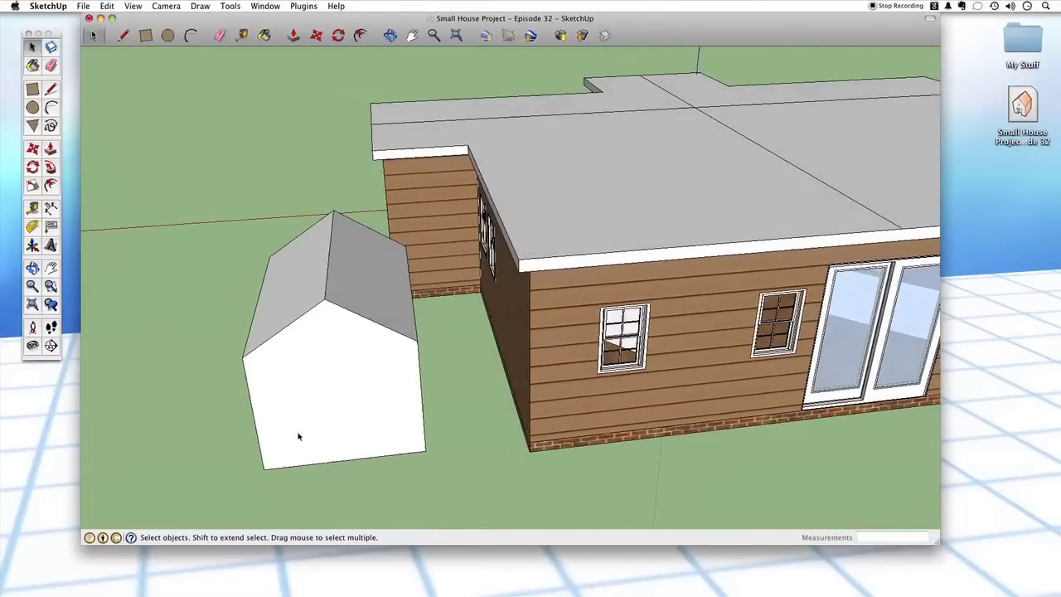
Step: Select the entire gabled practice box and delete it
double_click(330, 418)
left_click(331, 417)
key("Delete")
Step: Try to raise the crossing roof lines vertically together from their intersection with the Move tool, inspecting the slopes from several angles
middle_click_drag(638, 265, 518, 141)
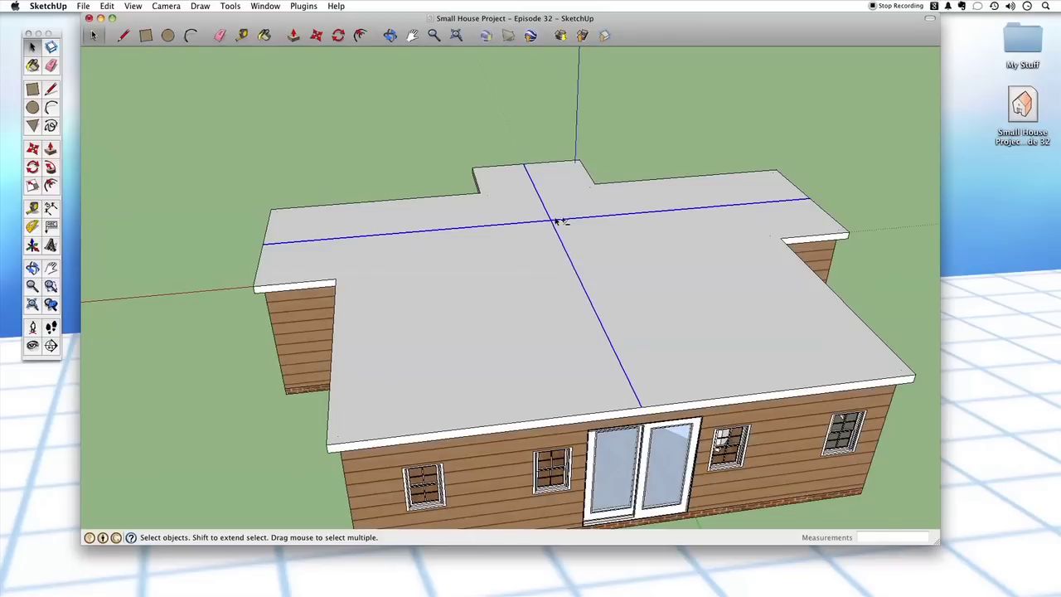
key("m")
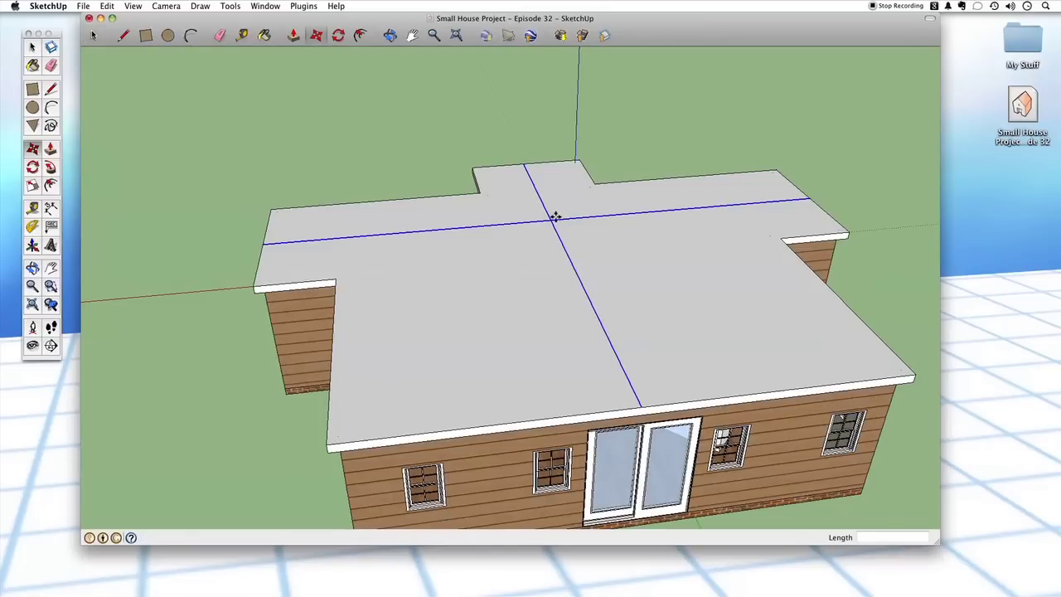
left_click(554, 219)
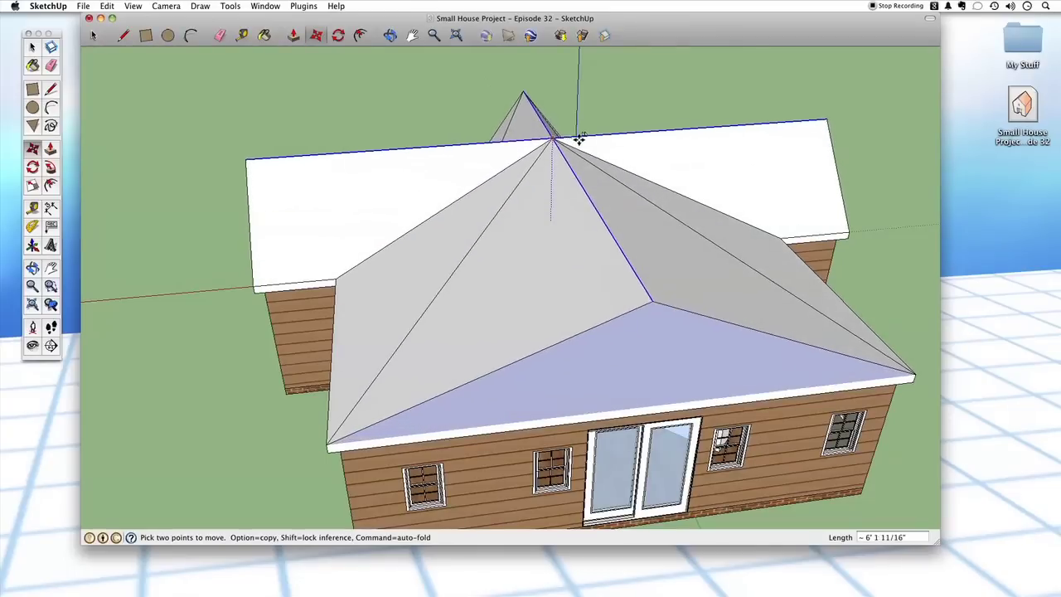
middle_click_drag(585, 138, 558, 289)
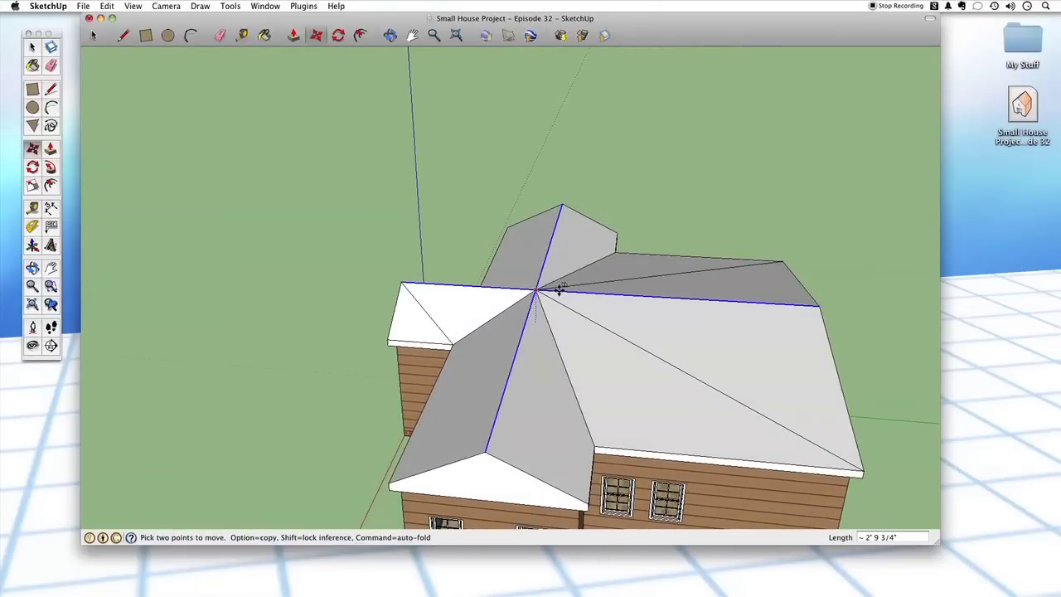
middle_click_drag(563, 296, 566, 318)
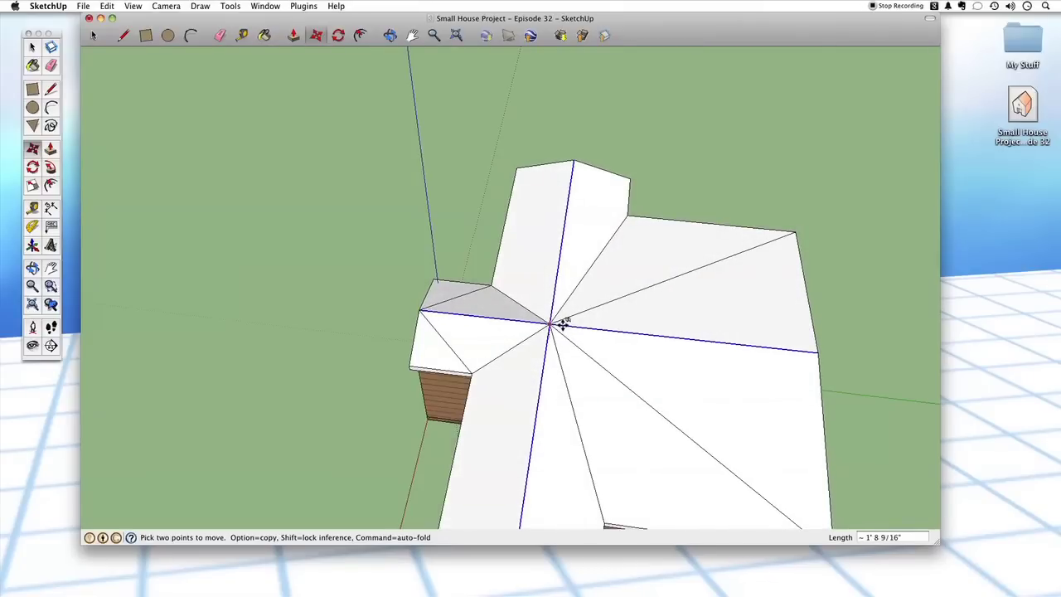
middle_click_drag(562, 321, 559, 263)
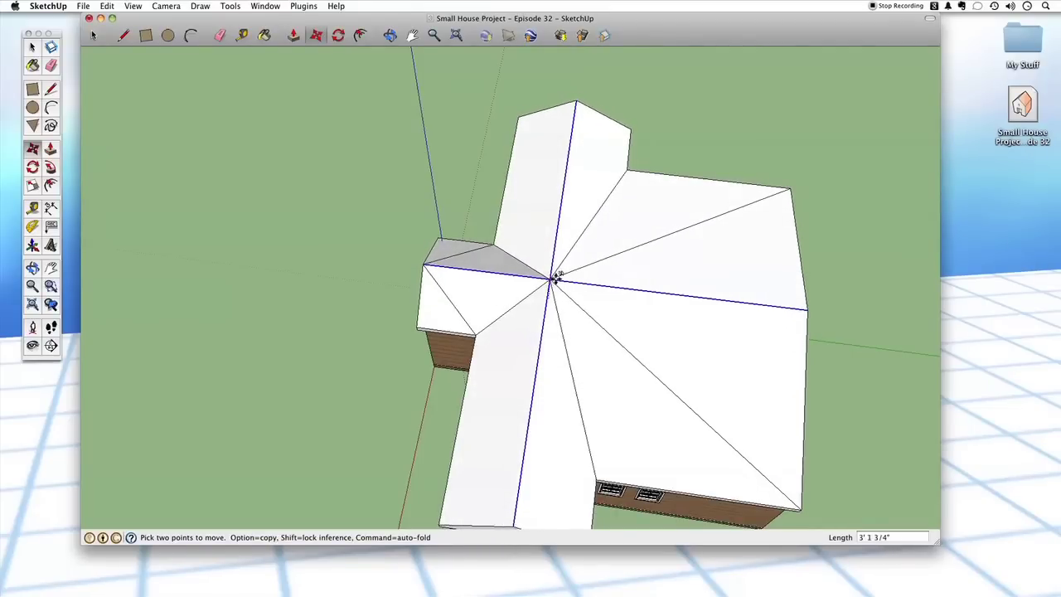
key("Escape")
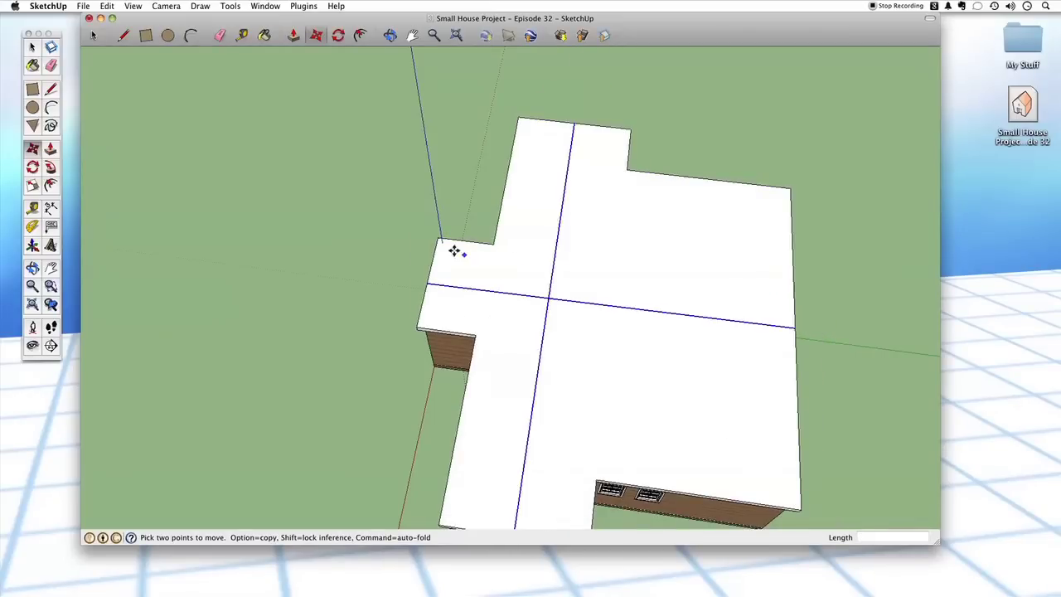
Step: Try again to raise all four crossing roof line segments vertically from their intersection, then undo the move
key("space")
middle_click_drag(344, 234, 615, 424)
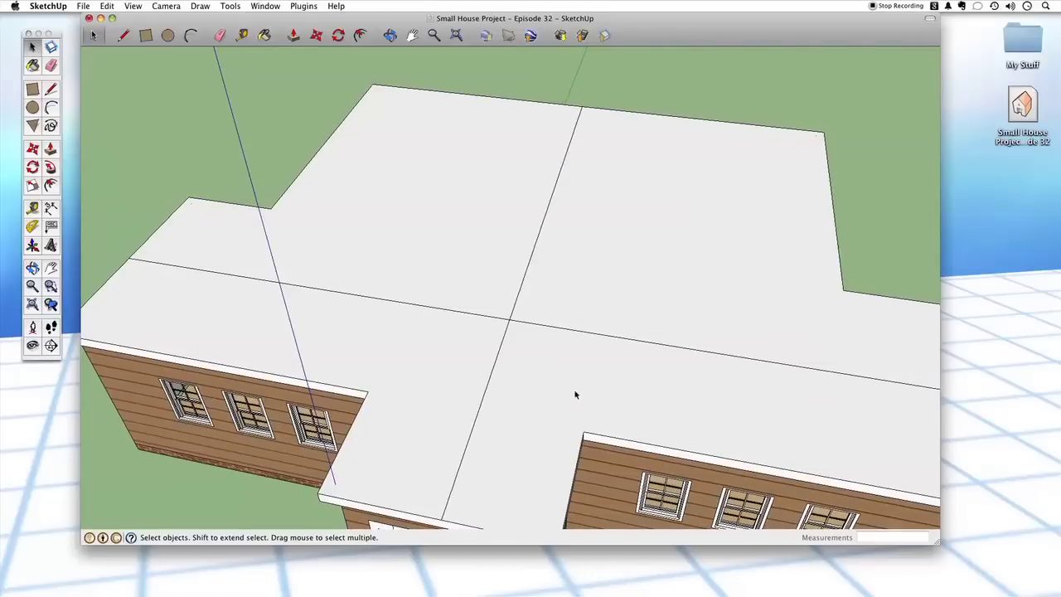
scroll(508, 321, "down", 1)
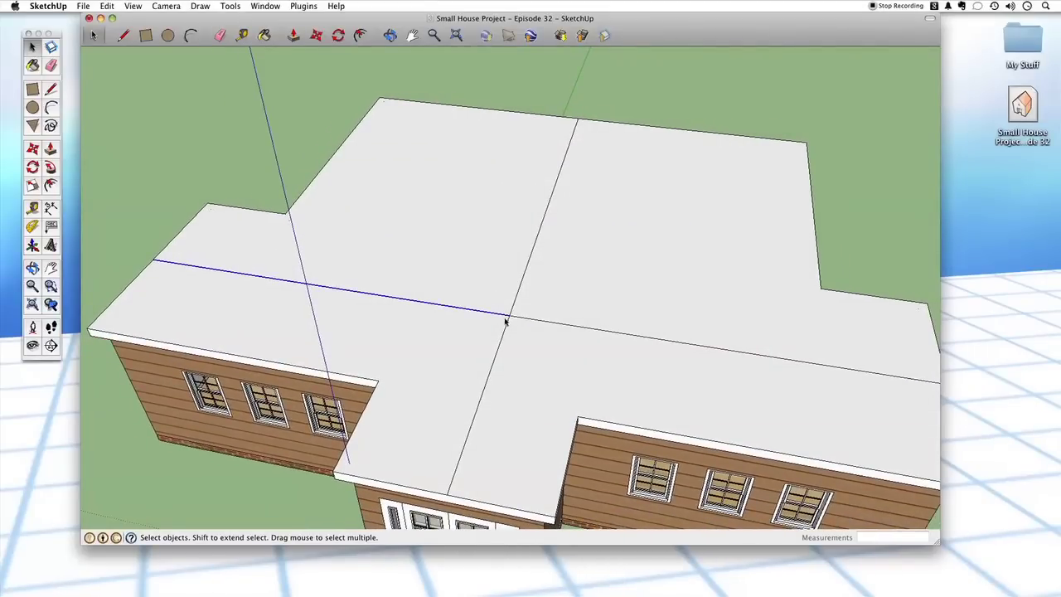
left_click(503, 325)
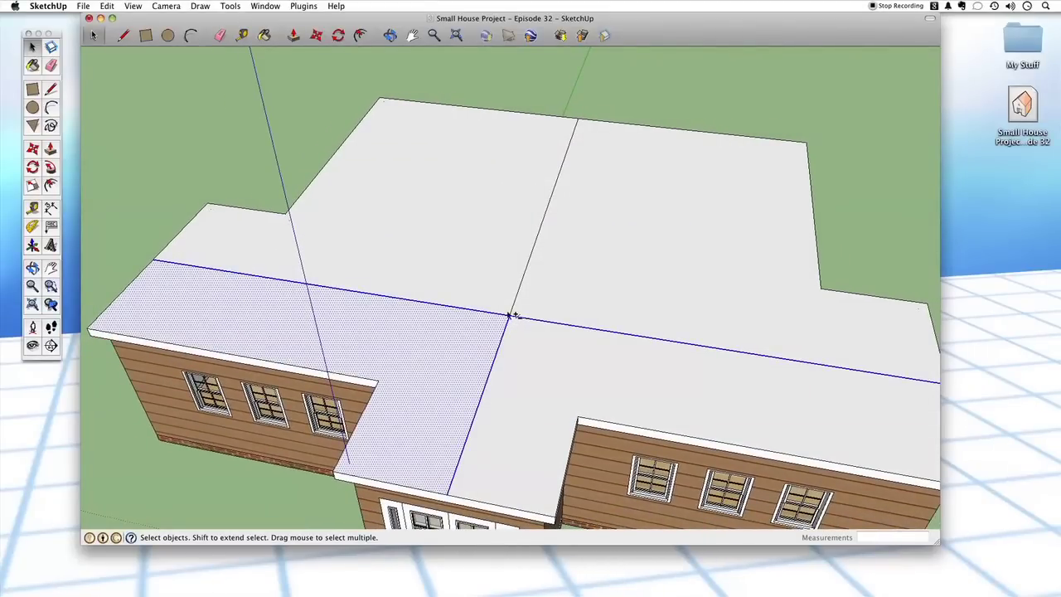
left_click(508, 319)
key("m")
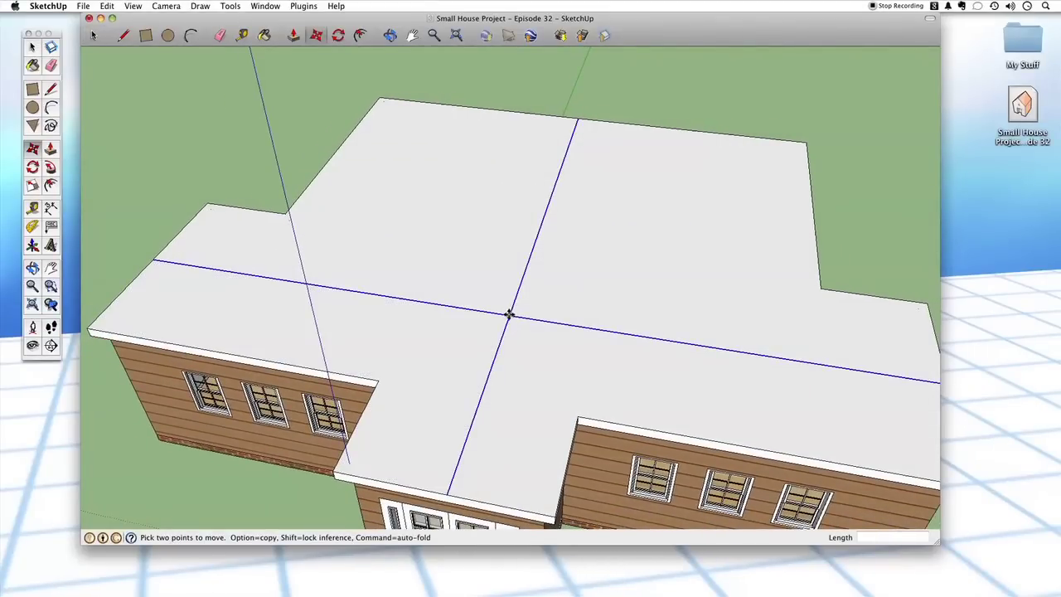
left_click(508, 313)
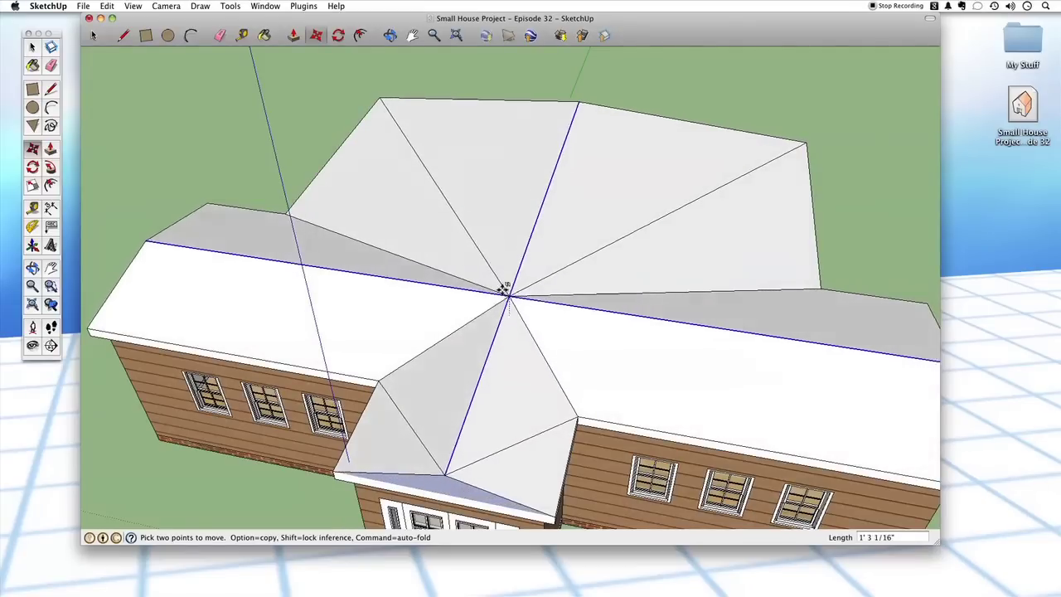
scroll(497, 223, "down", 3)
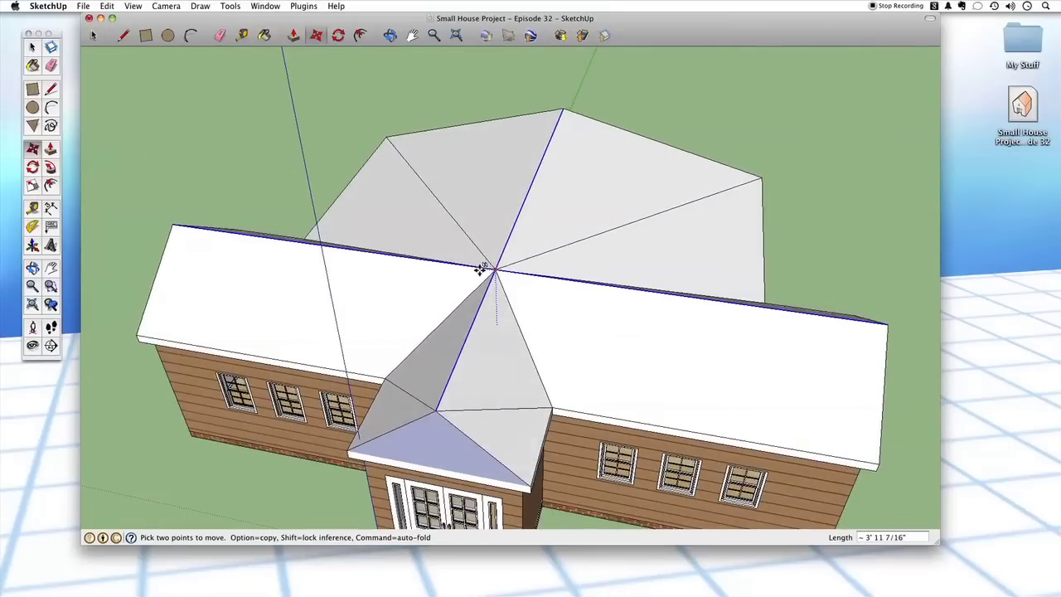
left_click(509, 404)
key("space")
key("super+z")
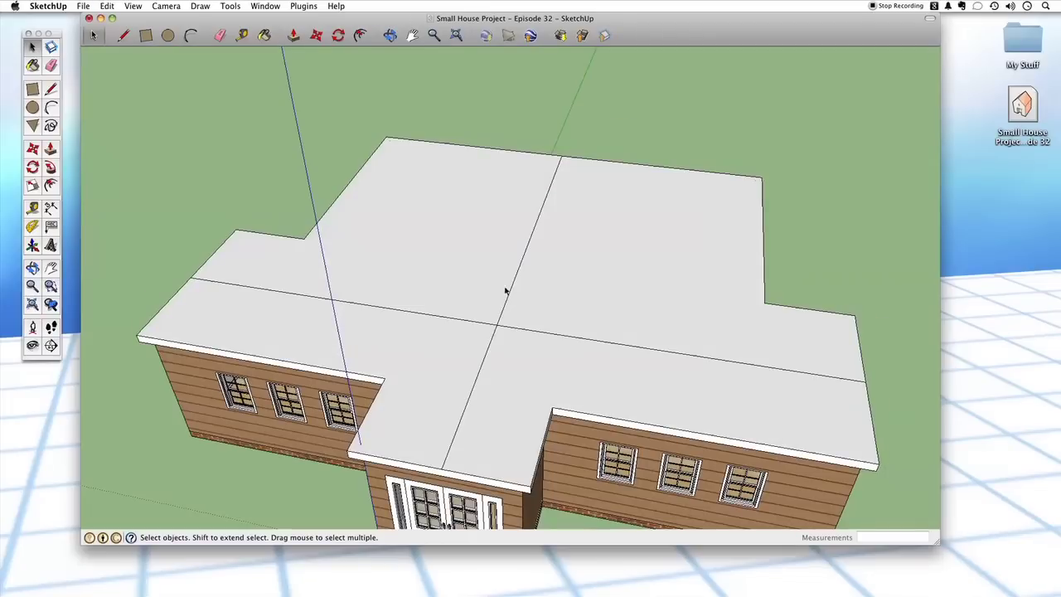
left_click(489, 325)
left_click(491, 324)
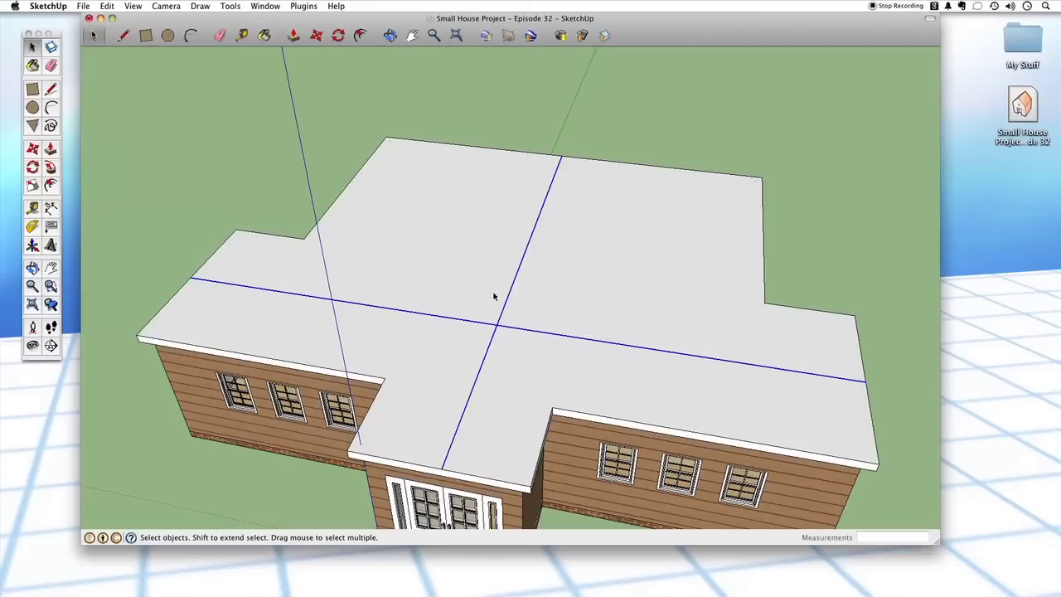
left_click(606, 116)
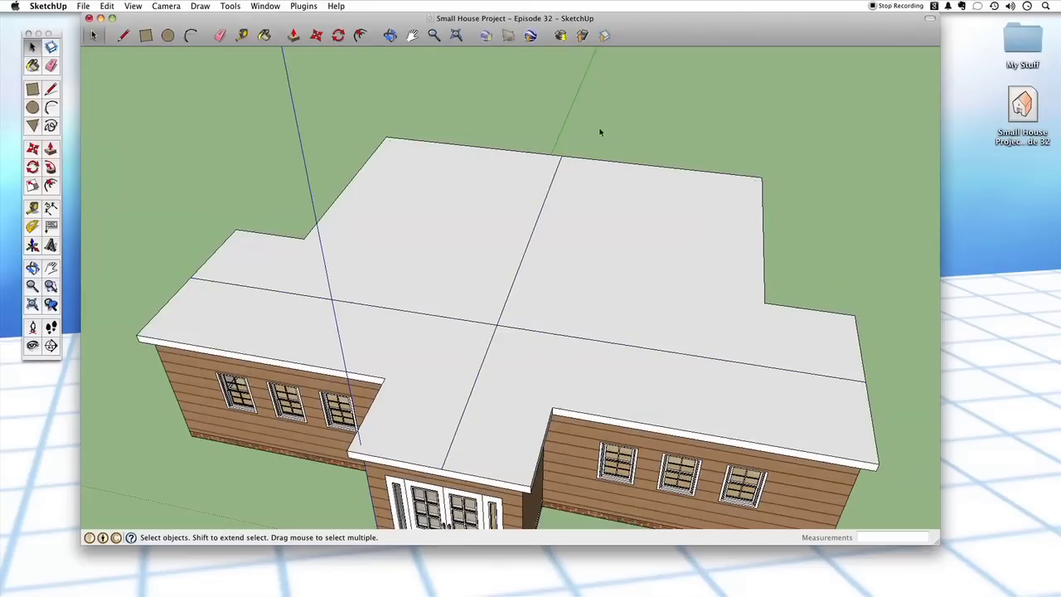
Step: Draw lines from the ridge intersection to the two inner roof corners on either side of the front entry wing
scroll(582, 164, "up", 5)
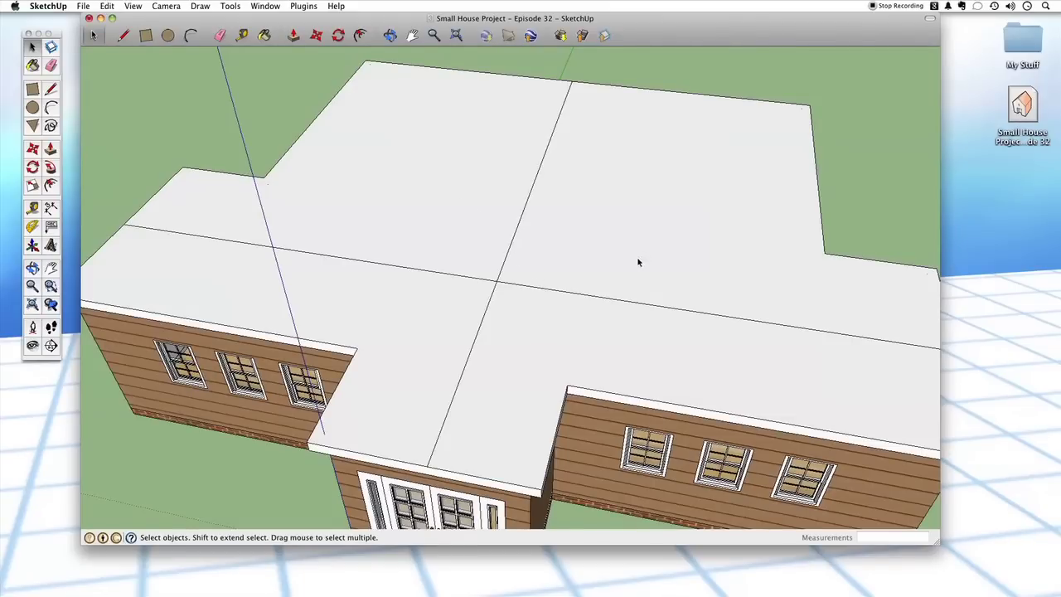
middle_click_drag(665, 361, 515, 275)
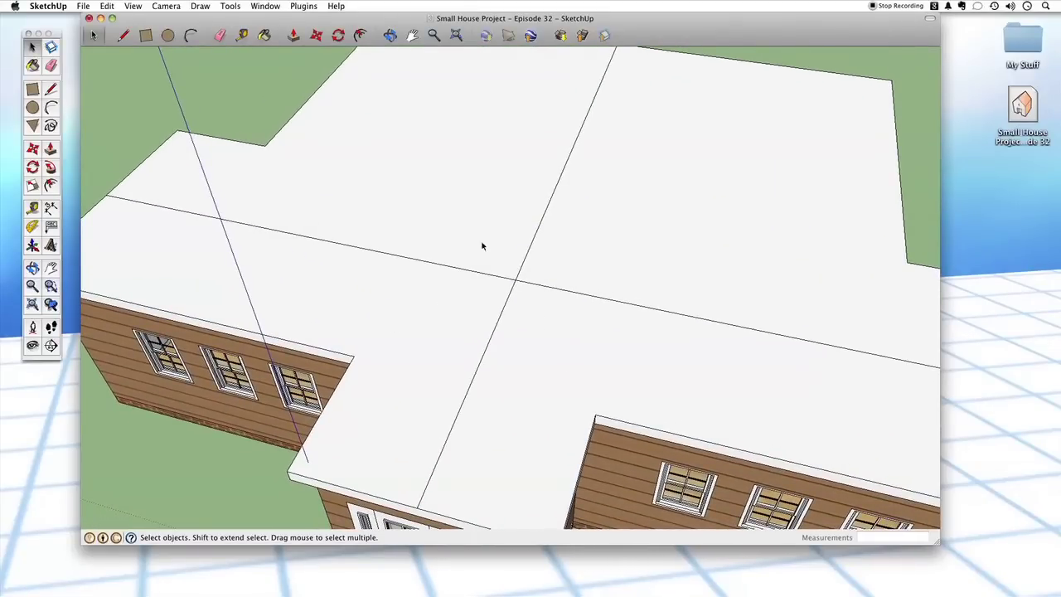
middle_click_drag(376, 205, 539, 267)
key("l")
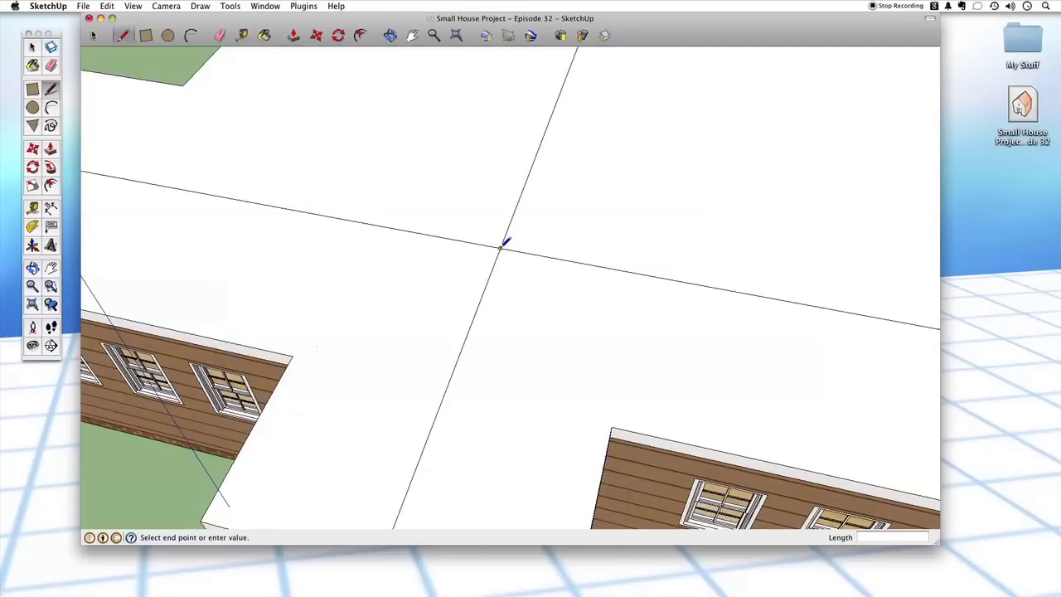
mouse_move(517, 267)
middle_mouse_down()
mouse_move(535, 285)
mouse_move(561, 267)
mouse_move(587, 353)
mouse_move(583, 341)
middle_mouse_up()
middle_click_drag(381, 379, 493, 354)
left_click(474, 357)
mouse_move(493, 358)
middle_mouse_down()
mouse_move(518, 342)
mouse_move(552, 386)
mouse_move(559, 266)
middle_mouse_up()
left_click(484, 364)
scroll(489, 223, "down", 5)
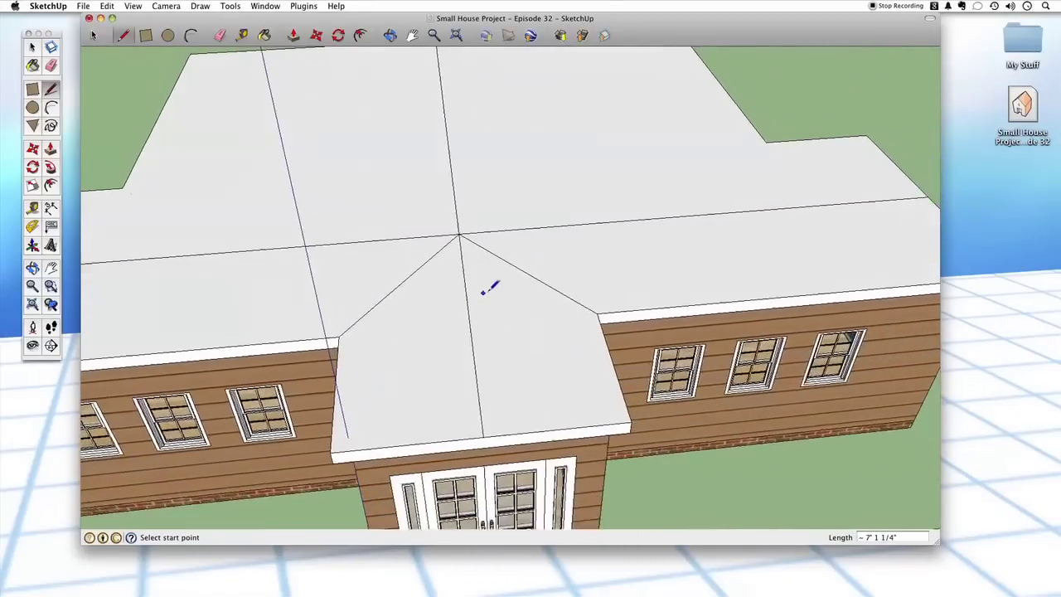
Step: Draw lines from the ridge intersection to the two rear inner corners where the side wings meet the back section
scroll(446, 231, "up", 5)
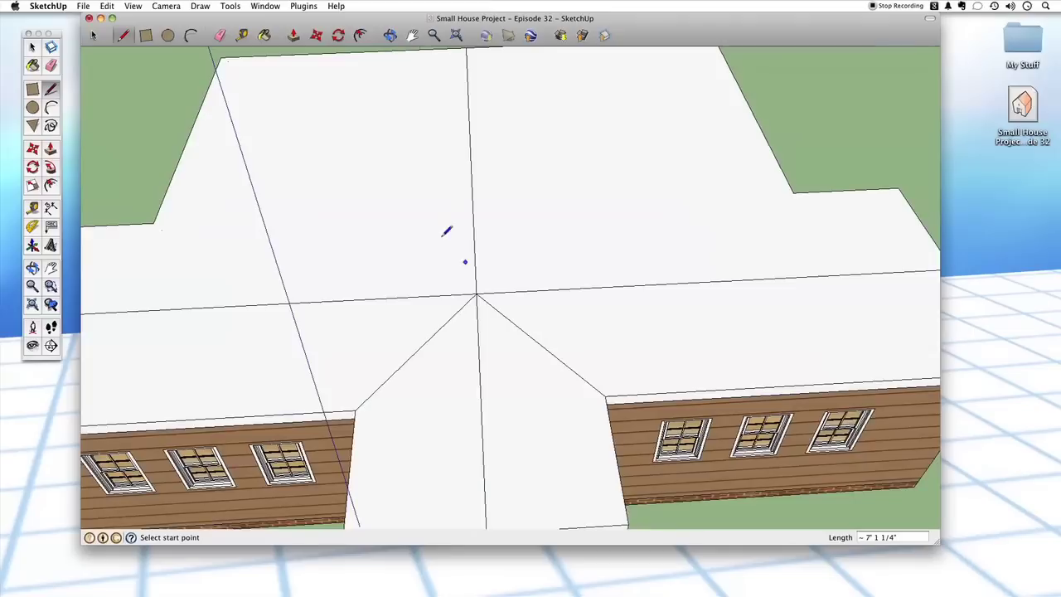
left_click(478, 292)
mouse_move(583, 225)
middle_mouse_down()
mouse_move(537, 259)
mouse_move(533, 284)
mouse_move(585, 277)
middle_mouse_up()
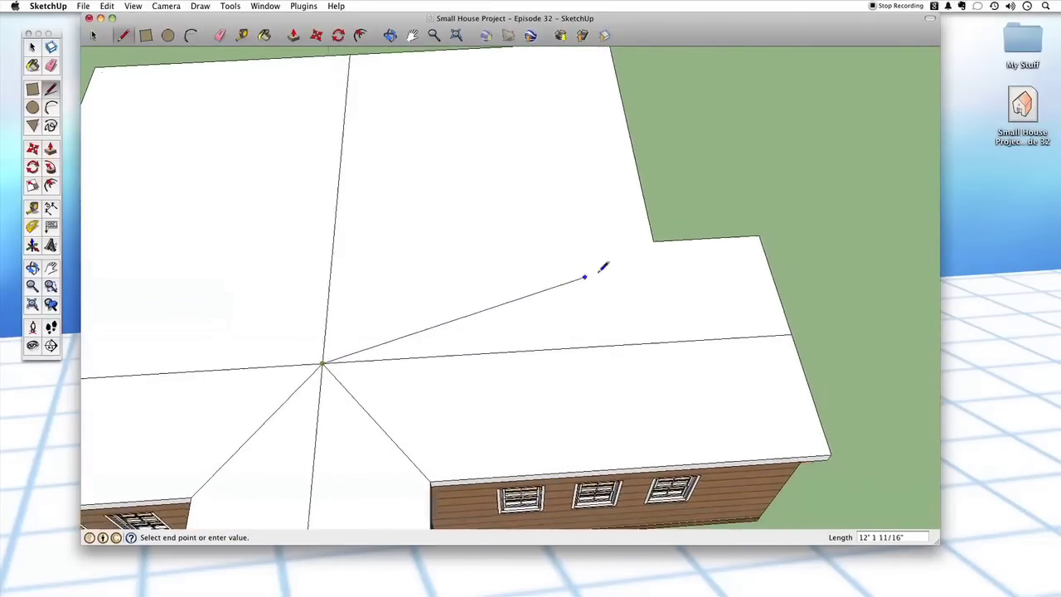
left_click(652, 238)
mouse_move(572, 273)
middle_mouse_down()
mouse_move(516, 324)
mouse_move(455, 313)
mouse_move(439, 223)
mouse_move(382, 252)
mouse_move(344, 225)
middle_mouse_up()
left_click(446, 324)
left_click(313, 217)
key("space")
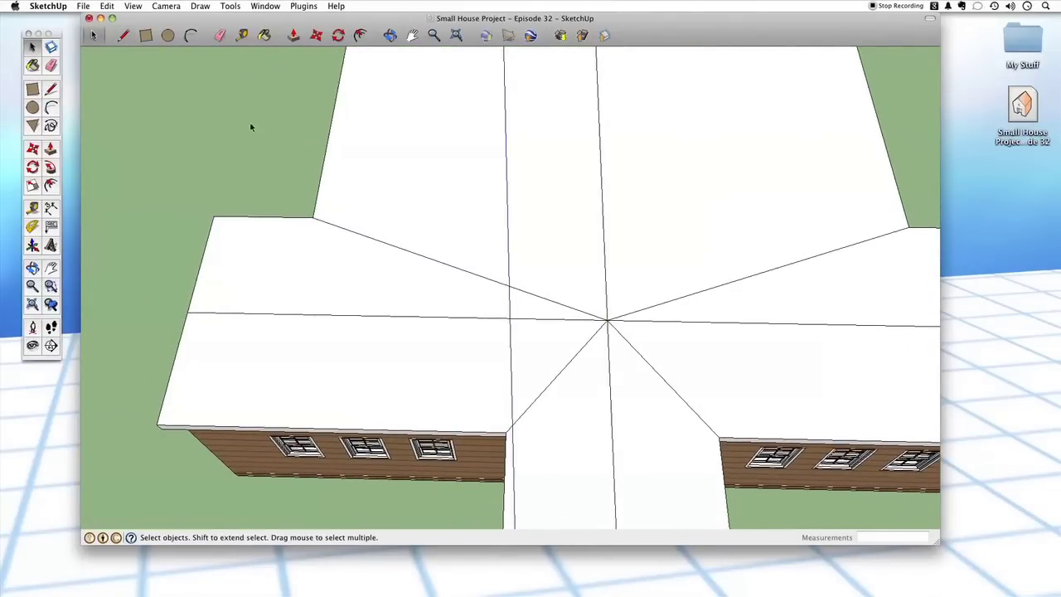
Step: Select the four ridge segments and move them together straight up from their intersection to form sloped gables over every wing
middle_click_drag(265, 131, 453, 284)
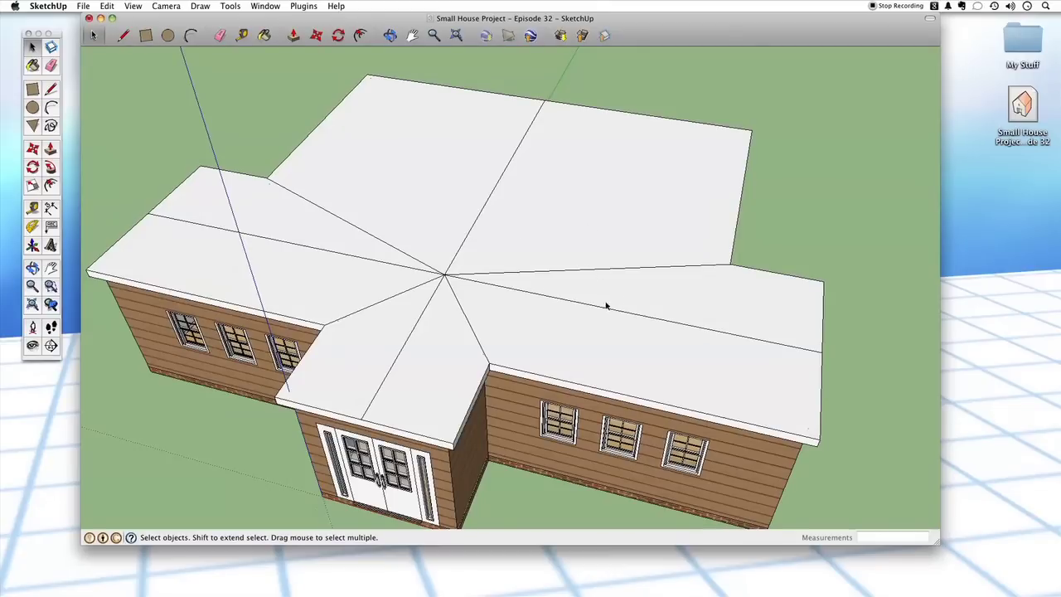
left_click(421, 271)
left_click(449, 267, "shift")
left_click(439, 286, "shift")
left_click(457, 280, "shift")
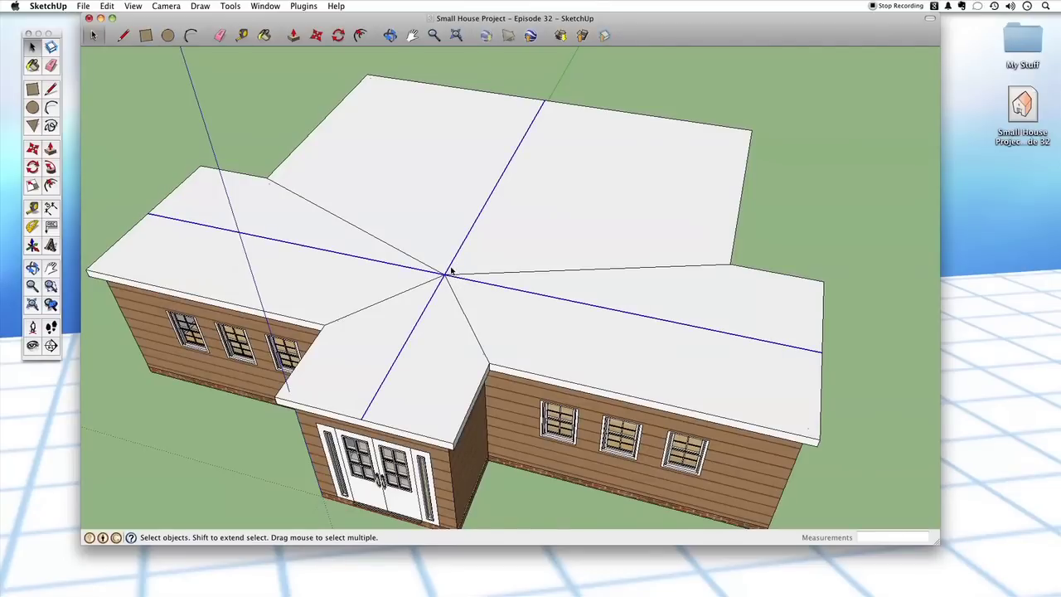
key("m")
left_click(446, 272)
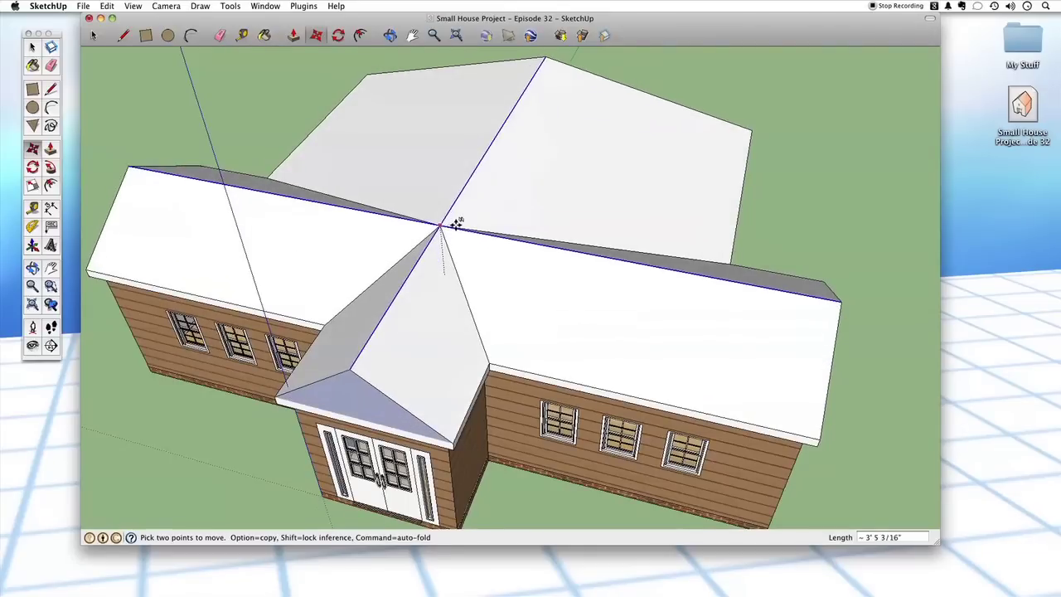
scroll(450, 199, "down", 3)
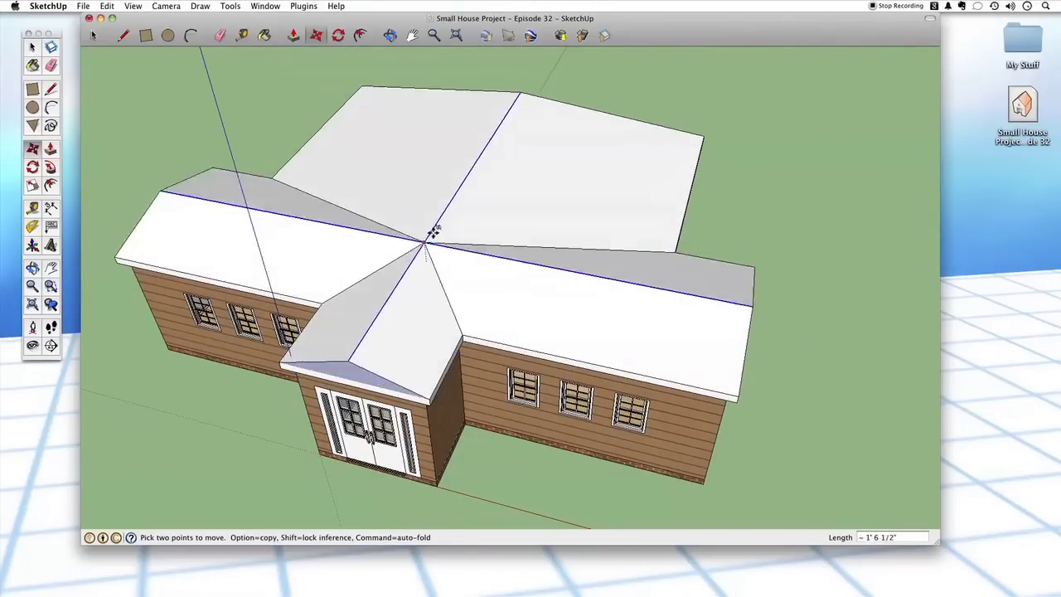
scroll(434, 233, "down", 2)
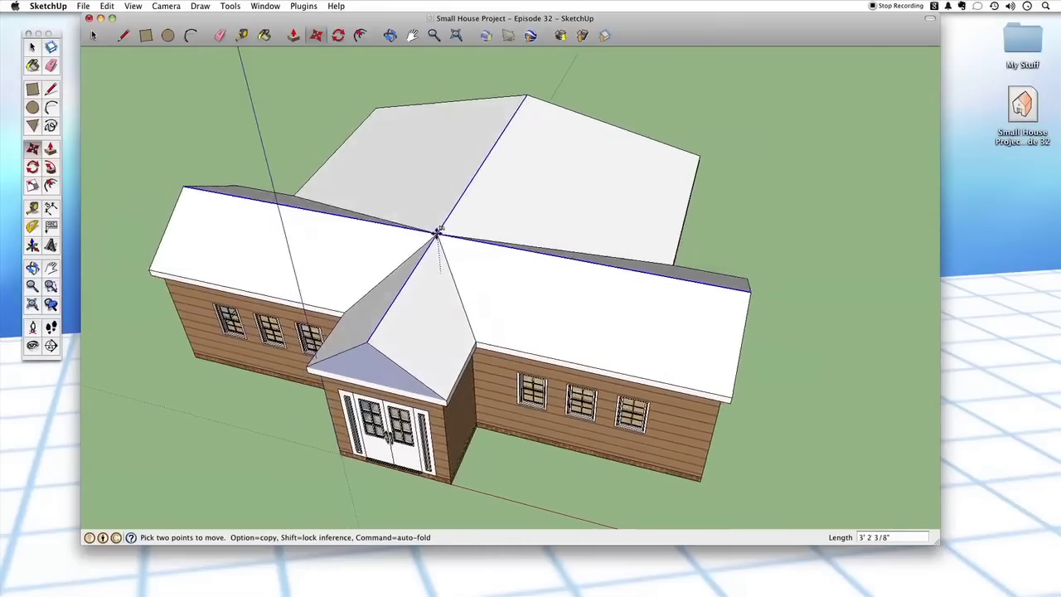
middle_click_drag(437, 233, 630, 149)
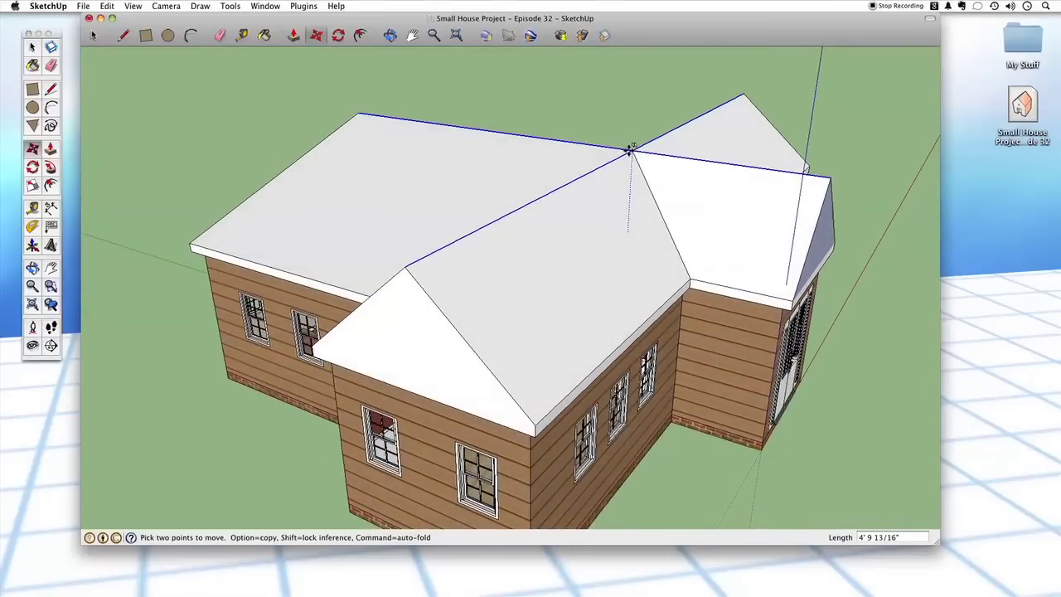
middle_click_drag(489, 160, 489, 157)
key("space")
left_click(544, 91)
Step: Compare the flat and raised roof from above and from the front by repeatedly undoing and redoing the ridge move
middle_click_drag(549, 135, 572, 302)
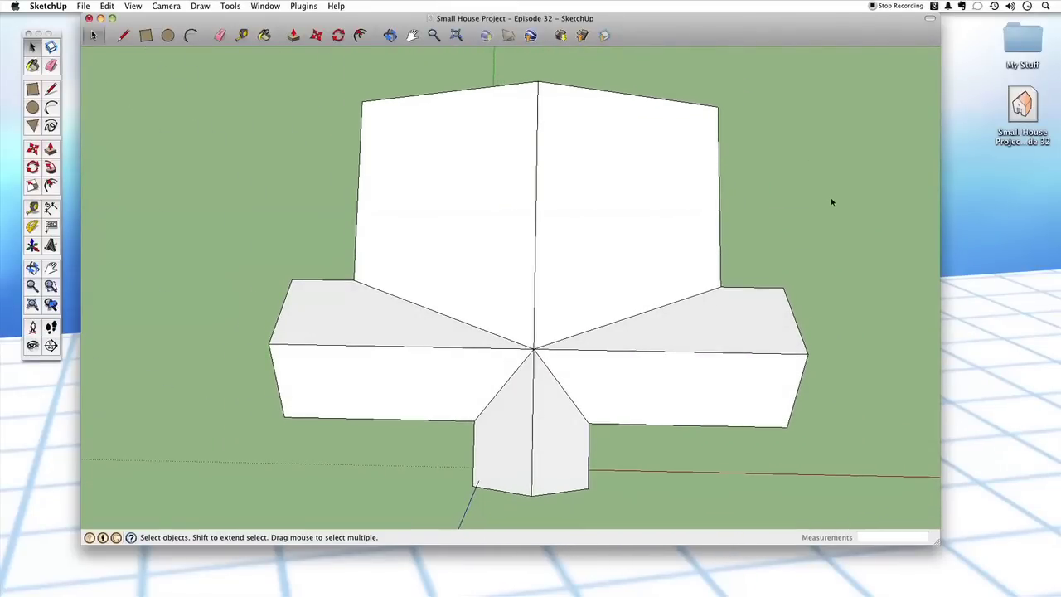
key("super+2")
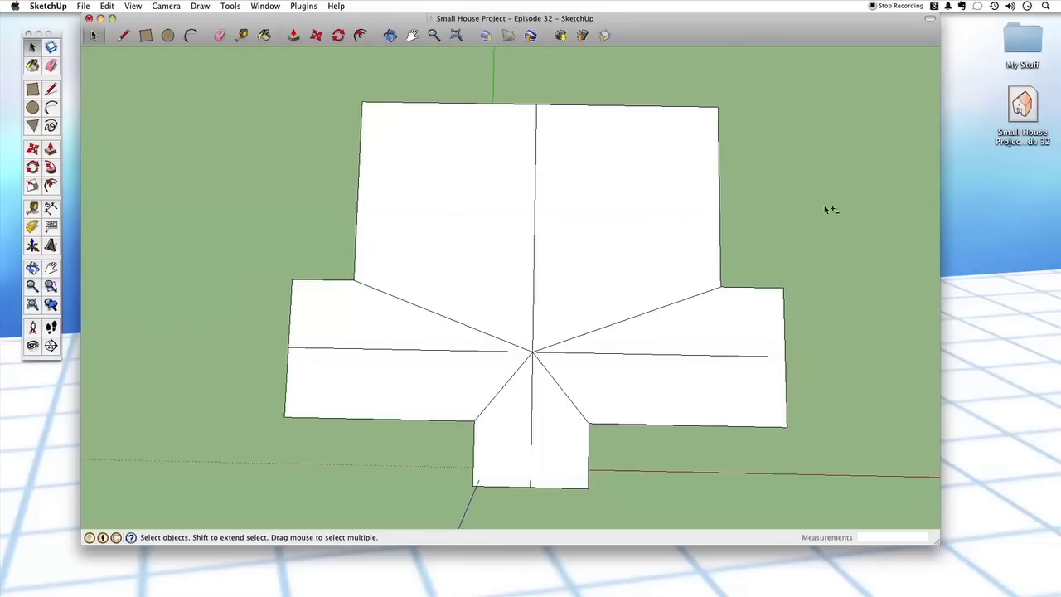
middle_click_drag(826, 205, 833, 214)
key("super+2")
key("super+z")
key("super+2")
key("super+z")
key("super+2")
key("super+z")
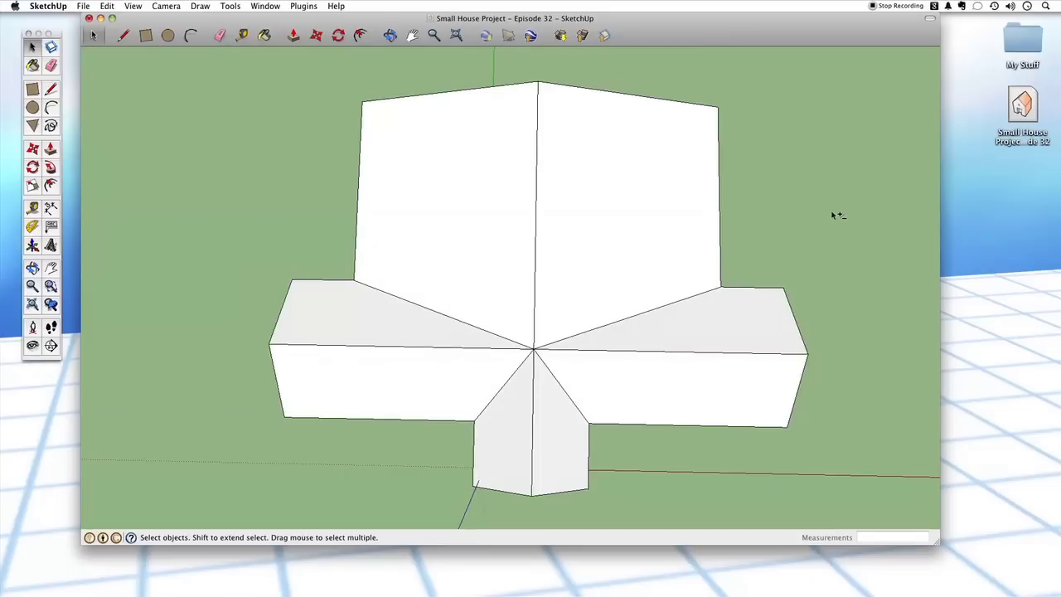
key("super+z")
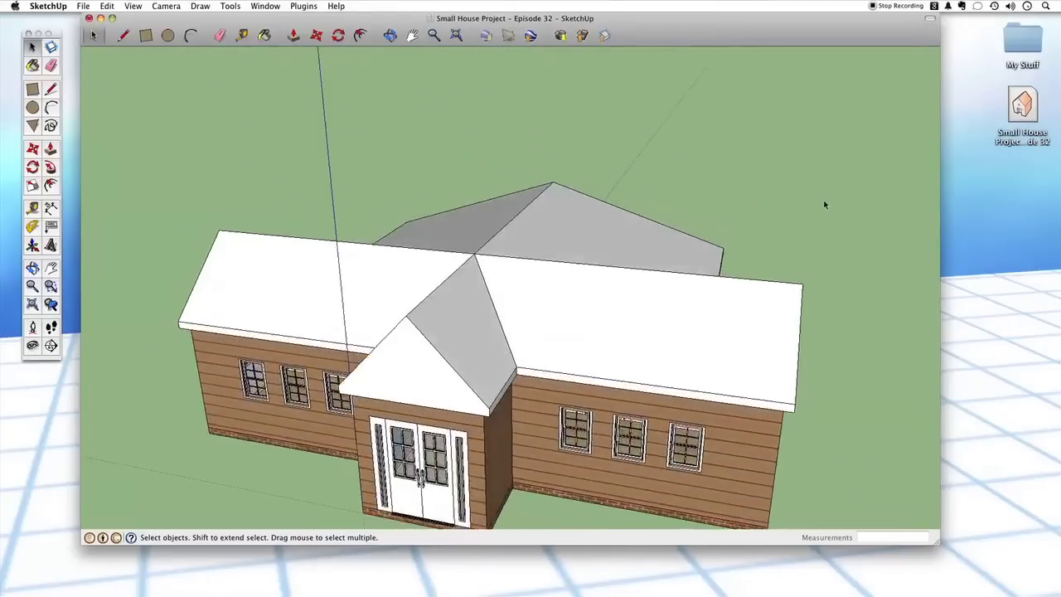
key("super+z")
key("shift+super+z")
key("super+z")
key("shift+super+z")
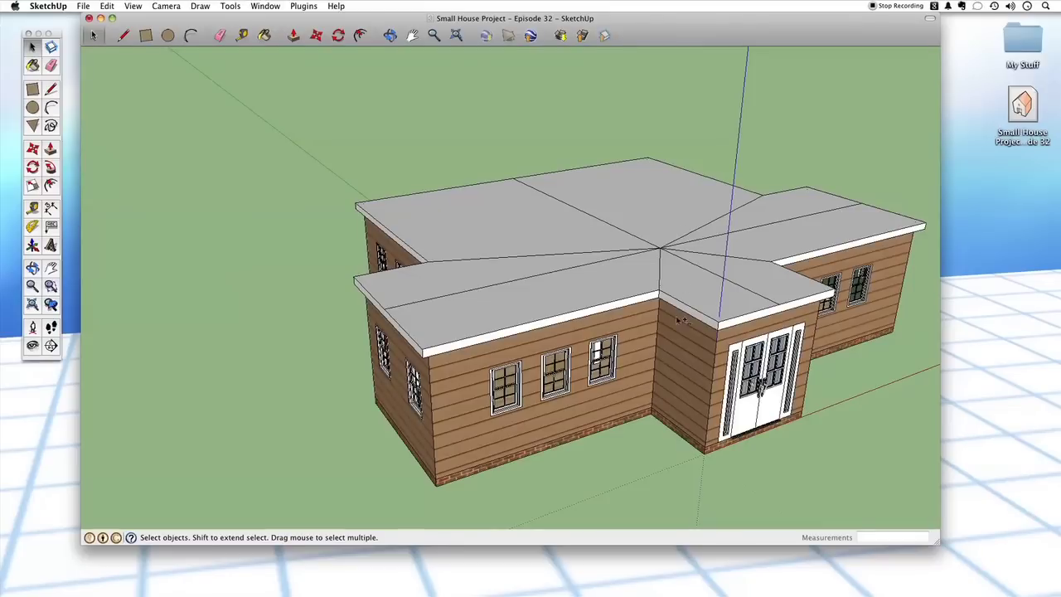
key("super+shift+z")
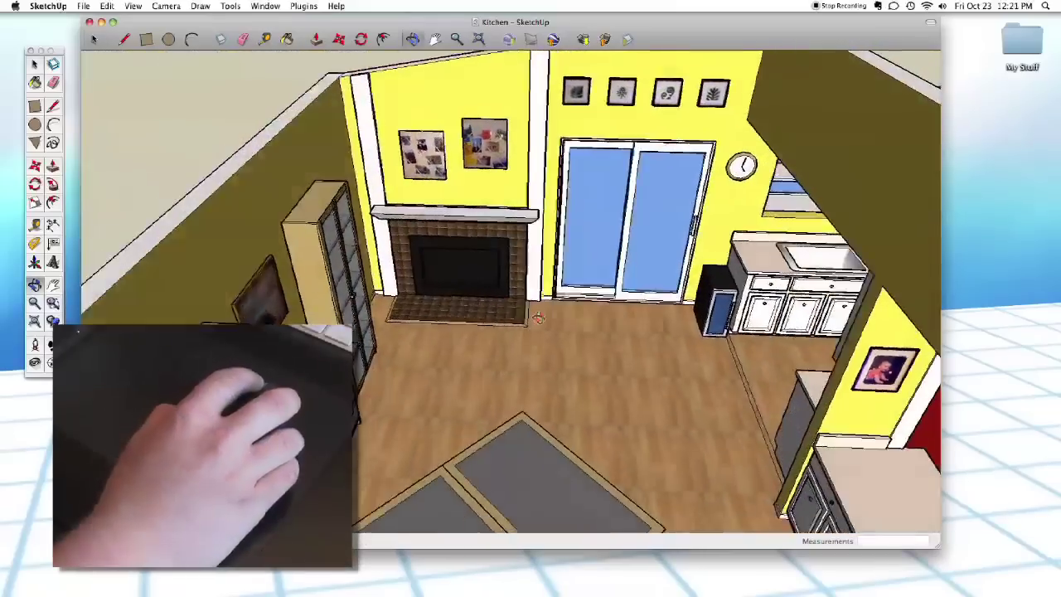
middle_click_drag(630, 315, 618, 242)
scroll(527, 296, "up", 5)
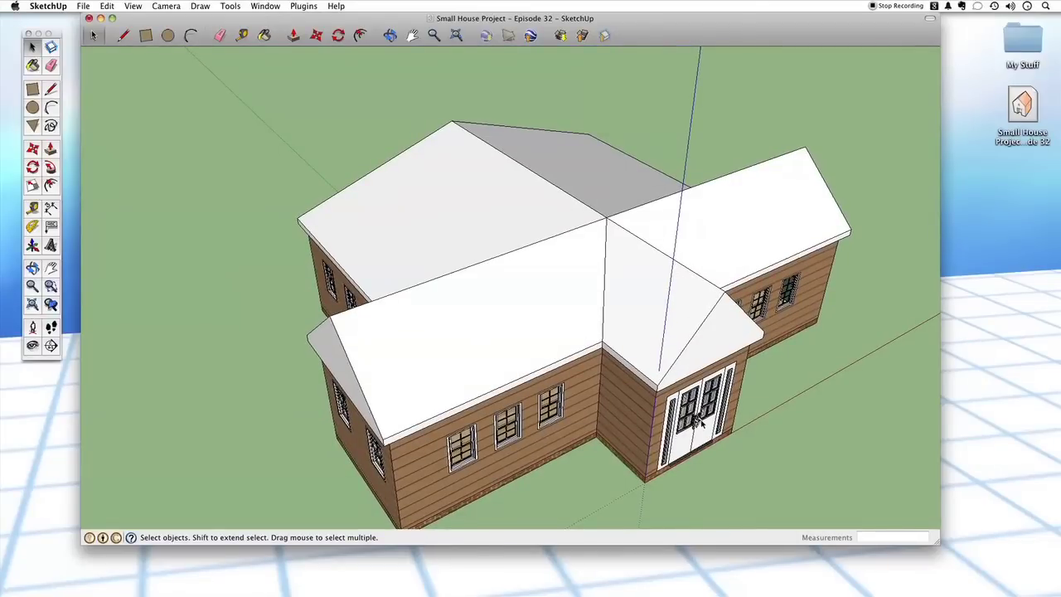
Step: Undo the combined ridge move and try to raise only the left side wing's ridge segment vertically
key("super+z")
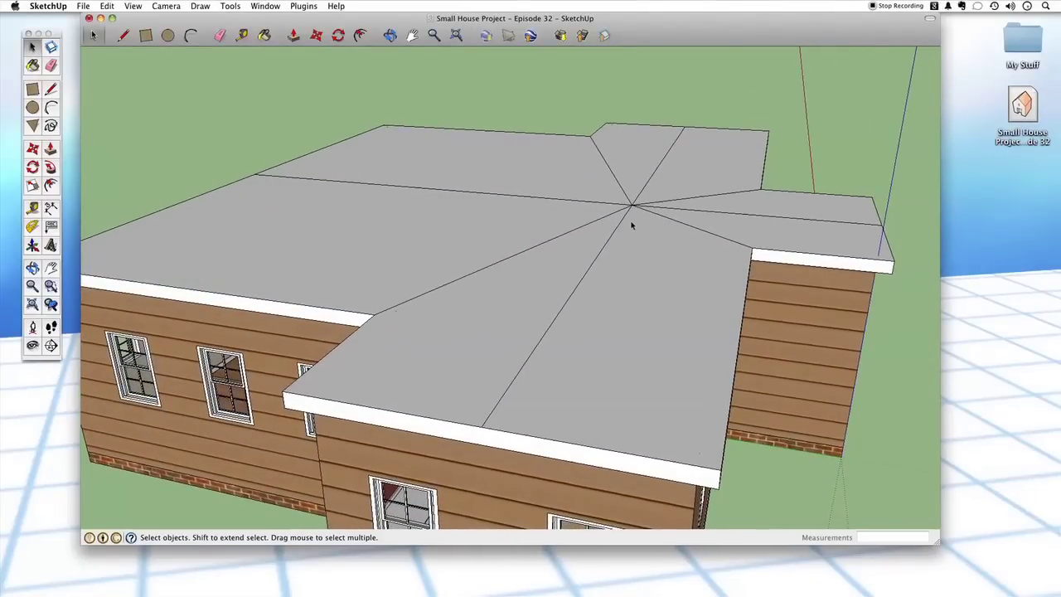
left_click(590, 266)
key("m")
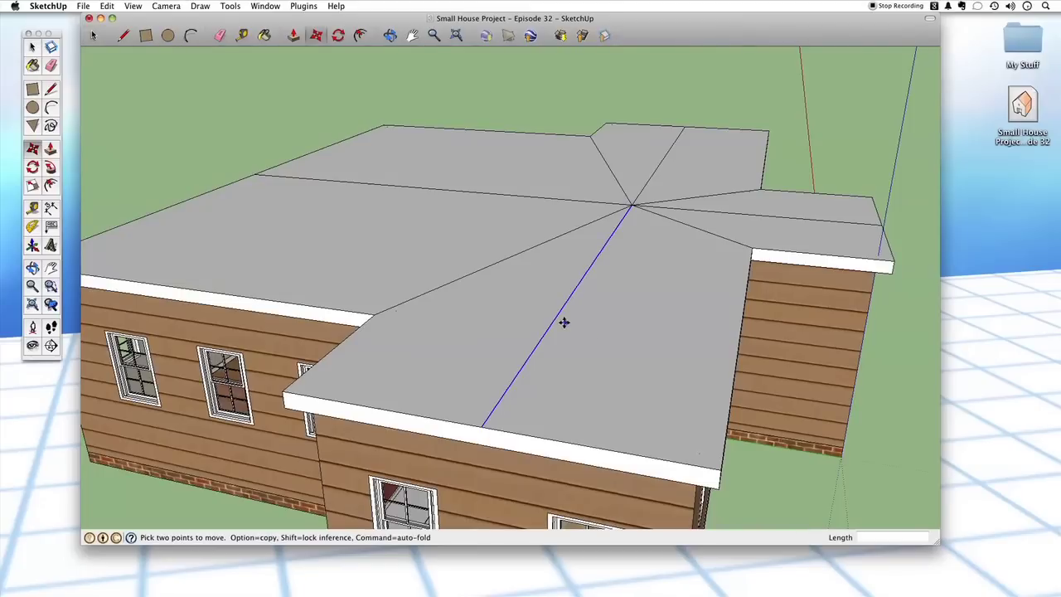
left_click(557, 314)
middle_click_drag(561, 130, 582, 93)
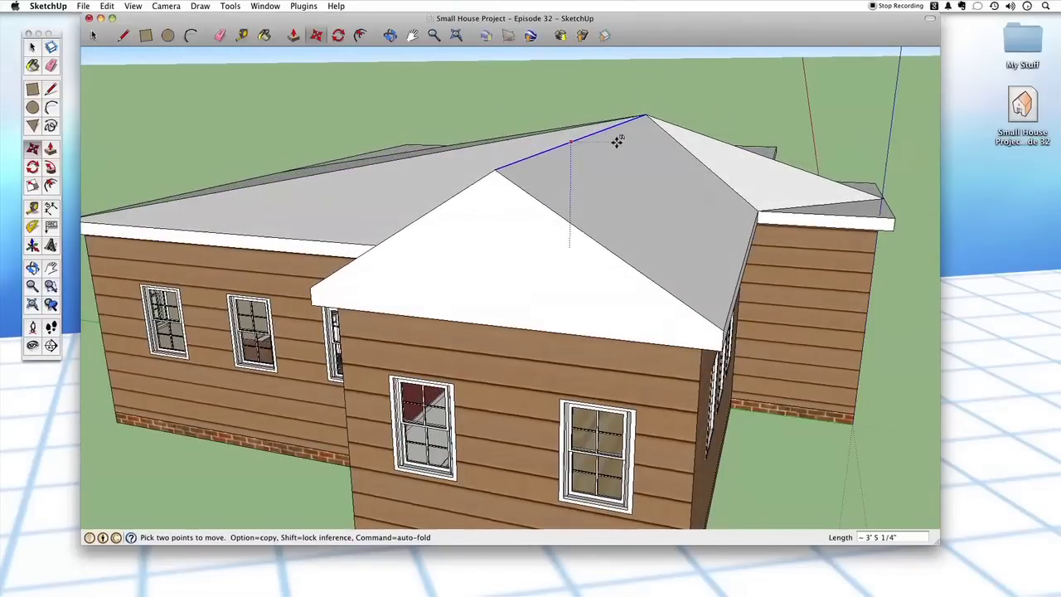
key("Escape")
key("space")
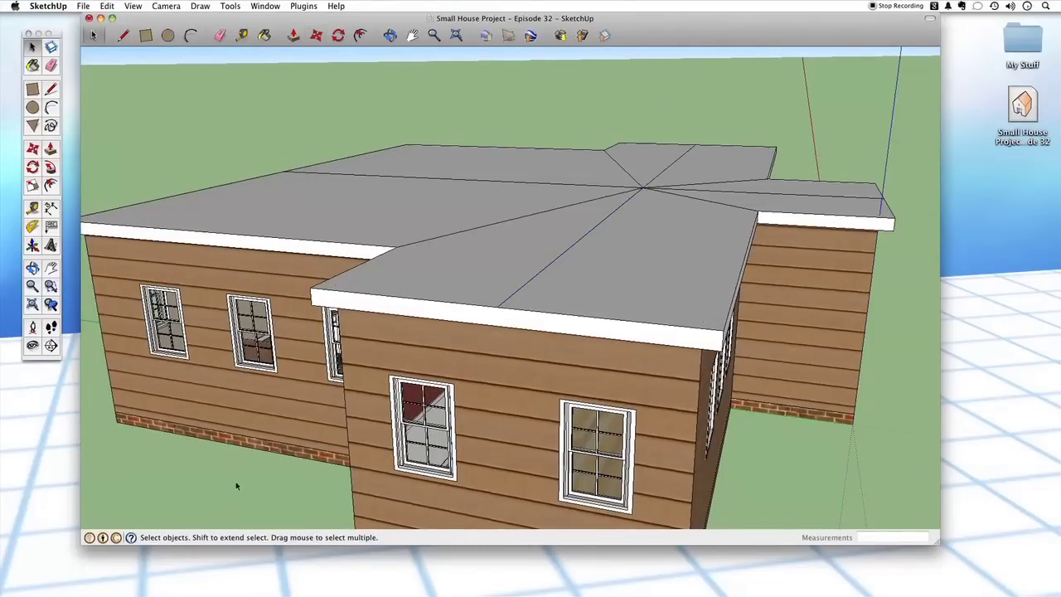
Step: Select the four ridge segments meeting at the roof's central intersection and move them together straight up
middle_click_drag(392, 427, 405, 414)
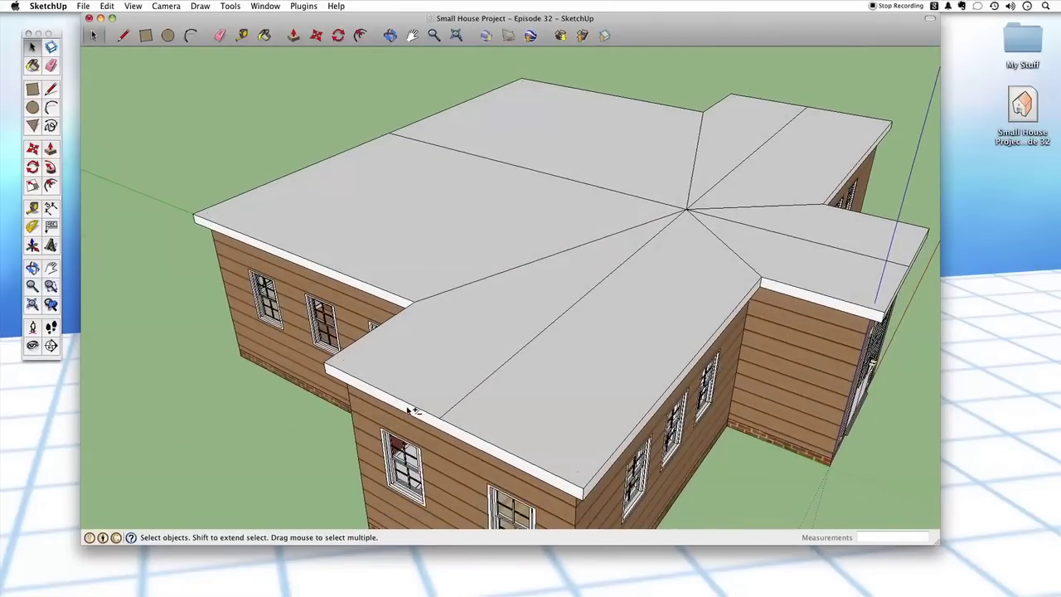
key("super+z")
key("super+shift+z")
middle_click_drag(448, 425, 541, 390)
left_click(548, 351)
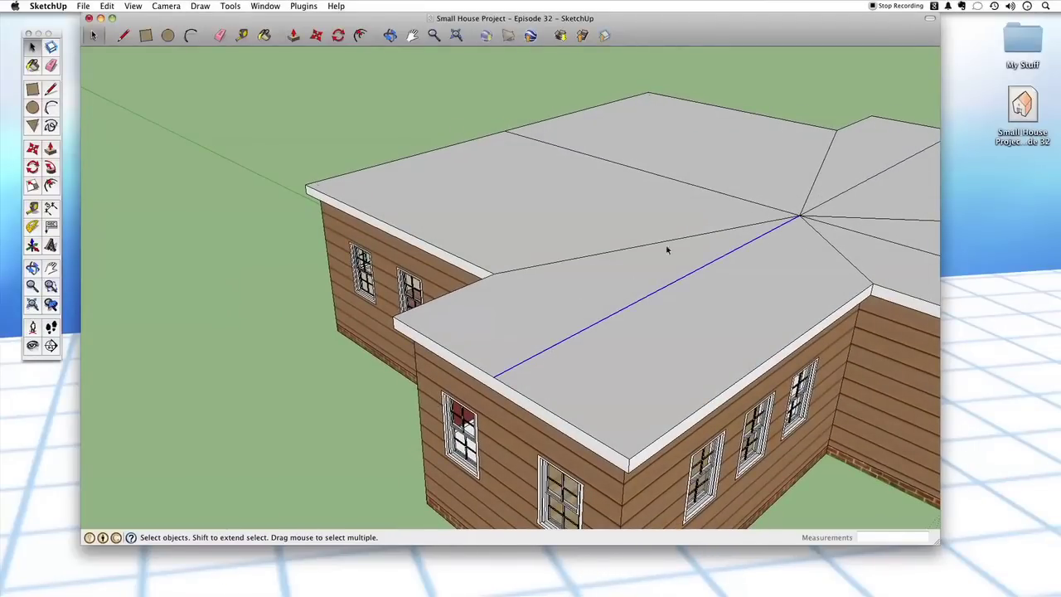
left_click(767, 204, "shift")
left_click(793, 203, "shift")
left_click(786, 213, "shift")
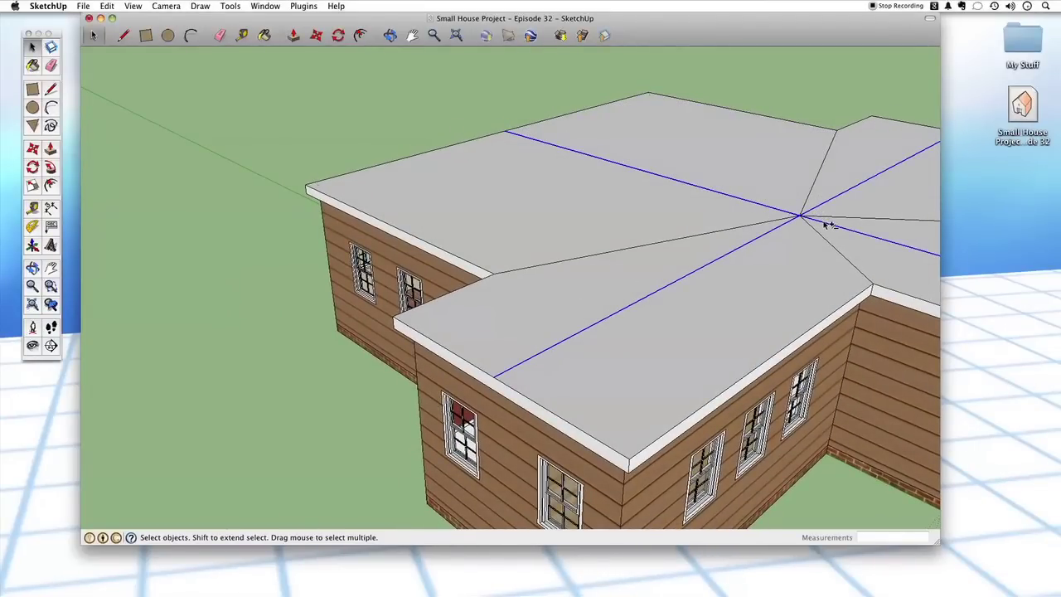
key("m")
left_click(799, 215)
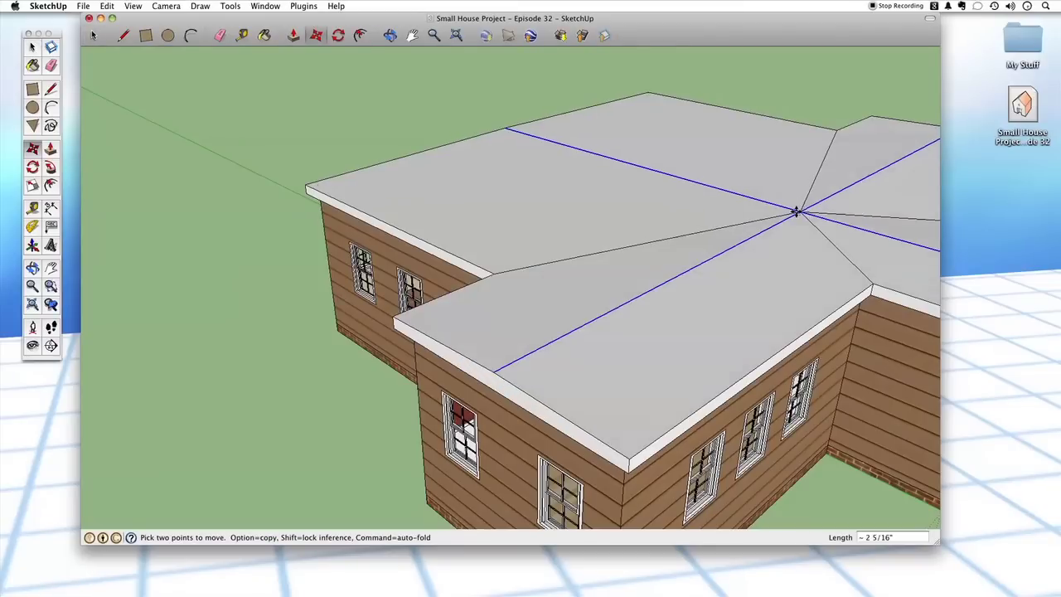
left_click(808, 112)
key("space")
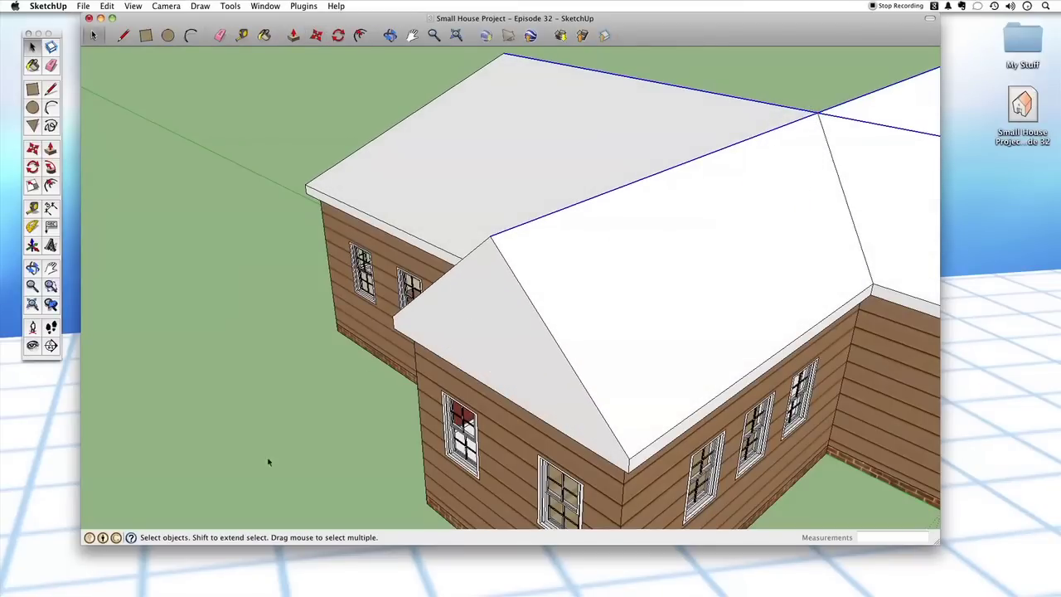
Step: Examine the raised gable ends around the left side wing and undo the ridge move
middle_click_drag(761, 169, 522, 284)
left_click(473, 239)
middle_click_drag(473, 240, 487, 345)
key("super+z")
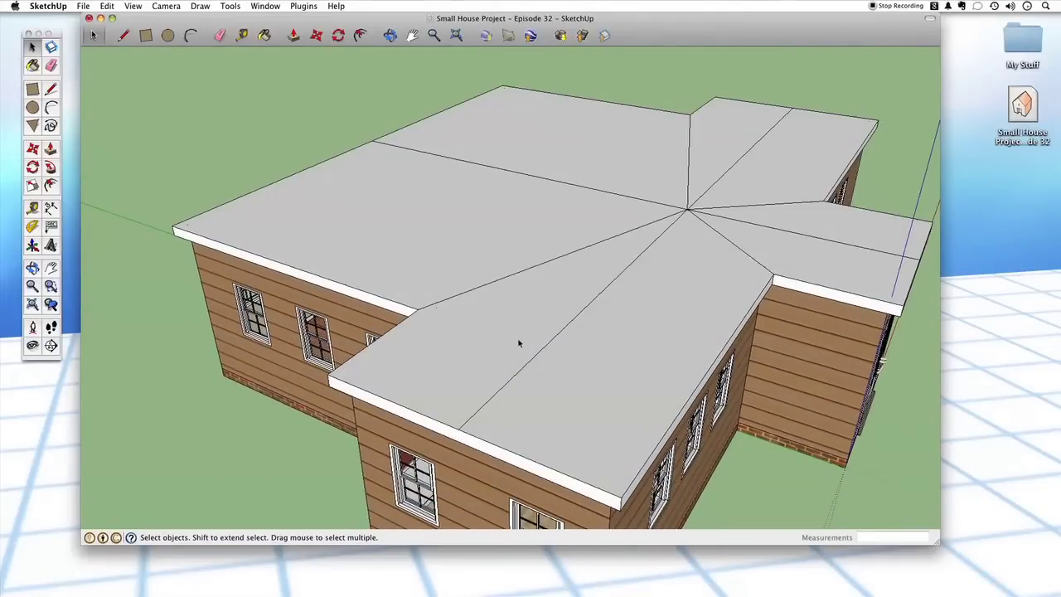
Step: Place a guide line 2' inward from the left side wing's outer roof edge and undo it
middle_click_drag(717, 183, 478, 365)
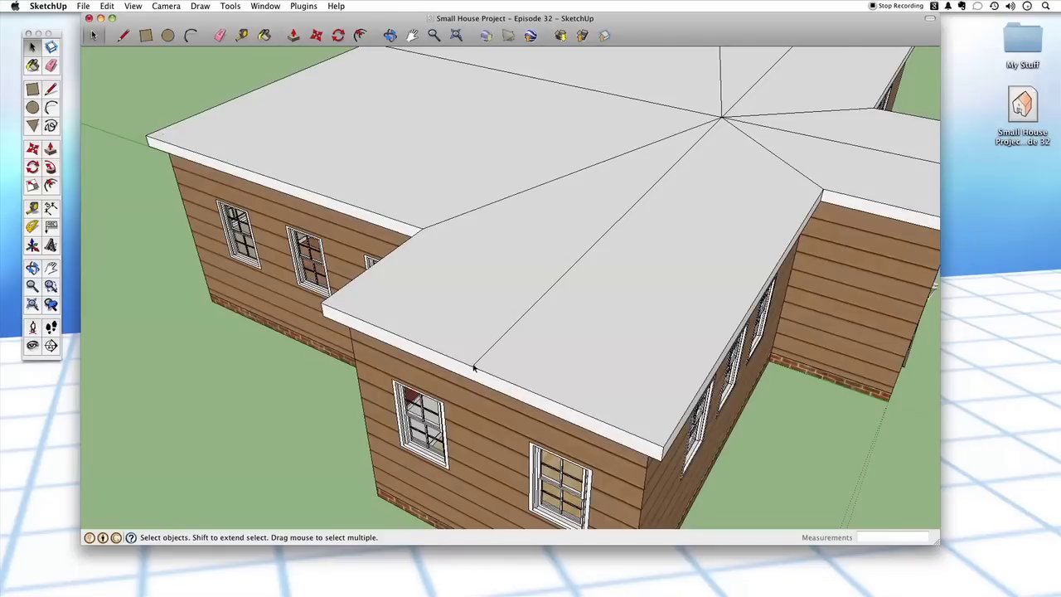
middle_click_drag(479, 373, 568, 409)
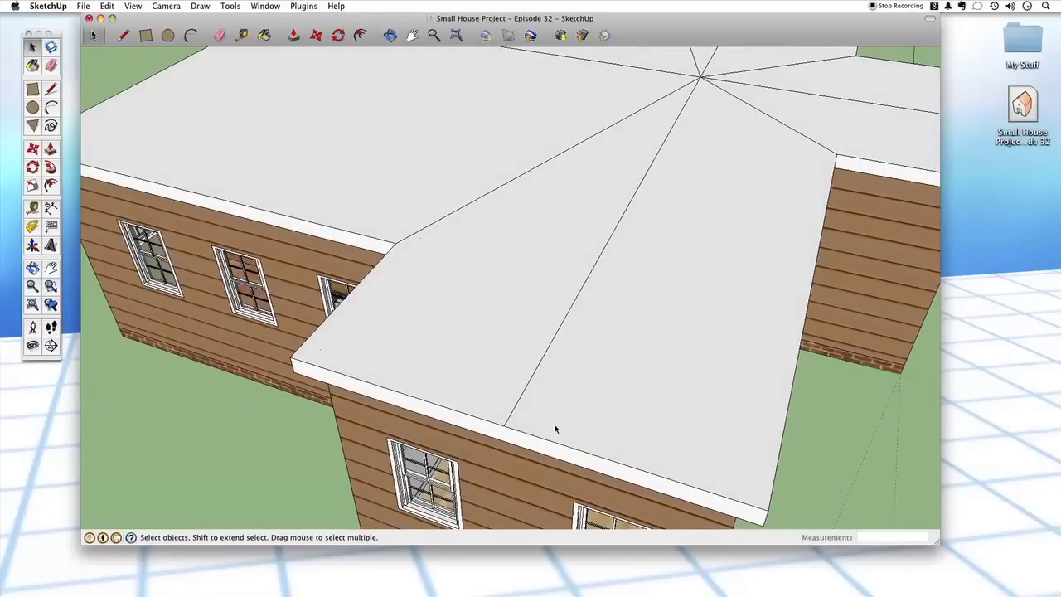
key("t")
left_click(544, 428)
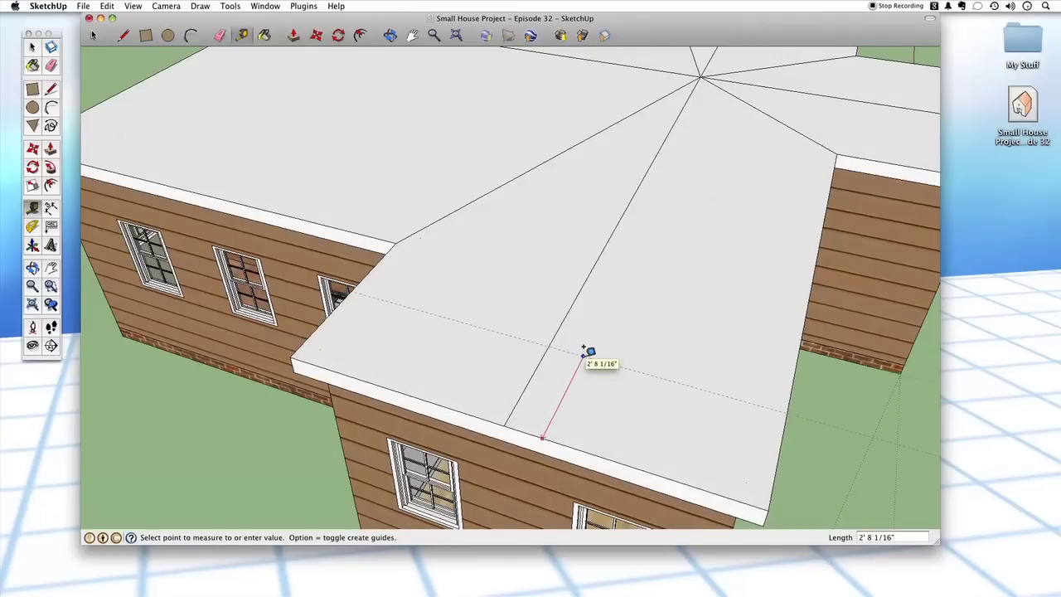
type("2'")
key("Return")
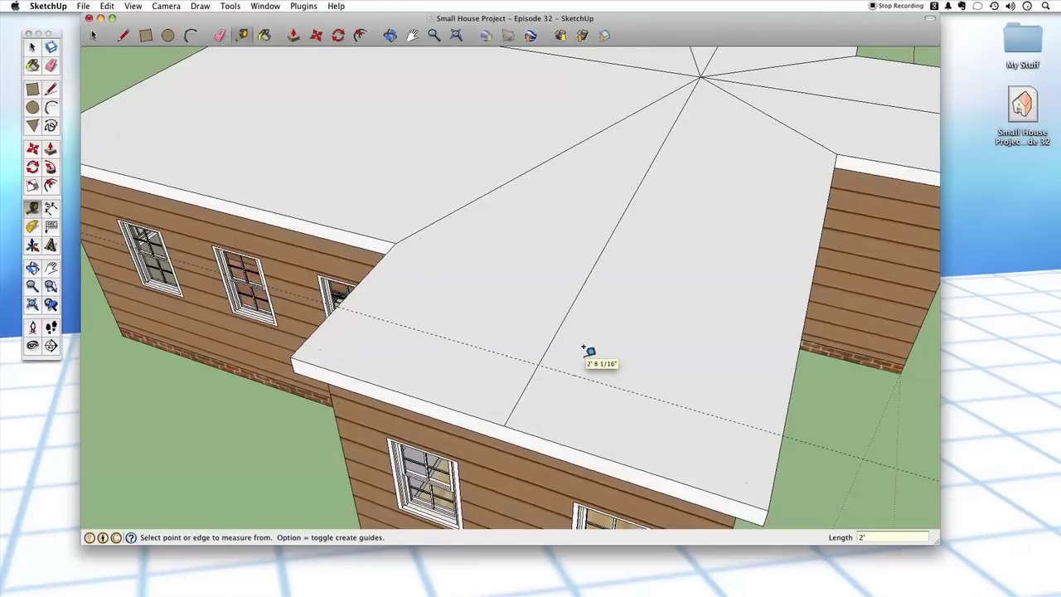
key("super+z")
Step: Place a guide line 3' inward from the left side wing's outer roof edge
left_click(551, 437)
type("3'")
key("Return")
Step: Draw hip lines from where the guide crosses the left side wing's ridge to that wing's two outer roof corners
key("l")
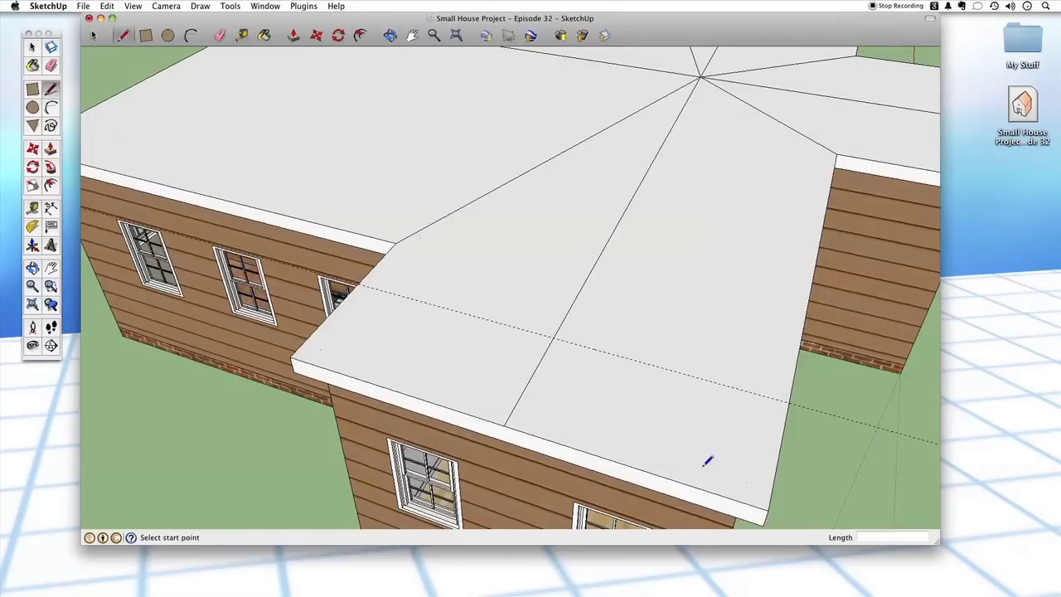
scroll(620, 378, "up", 5)
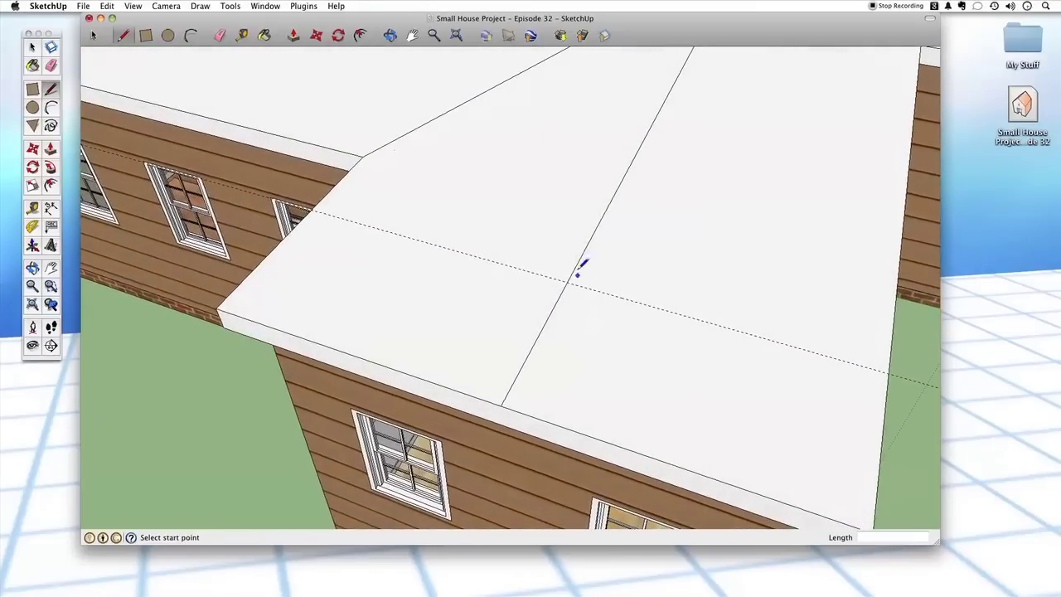
left_click(569, 282)
middle_click_drag(571, 277, 592, 332)
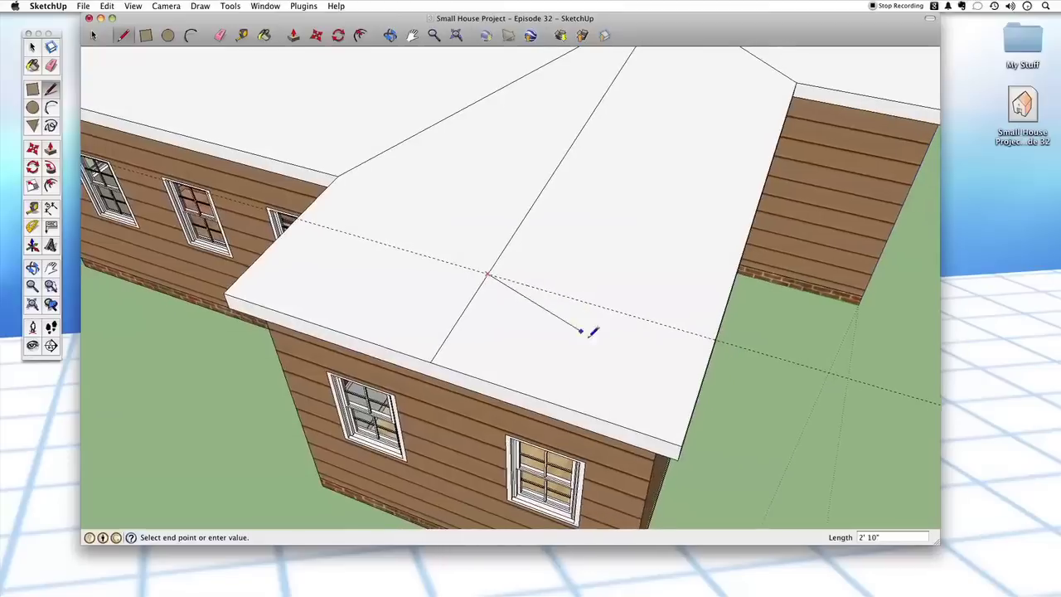
left_click(673, 430)
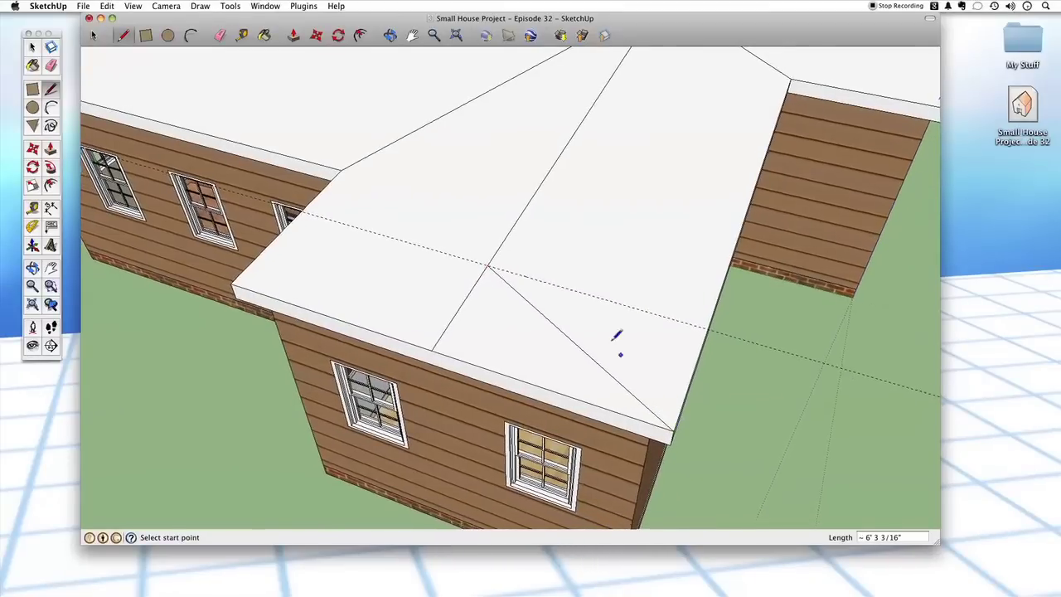
middle_click_drag(613, 340, 514, 248)
left_click(513, 257)
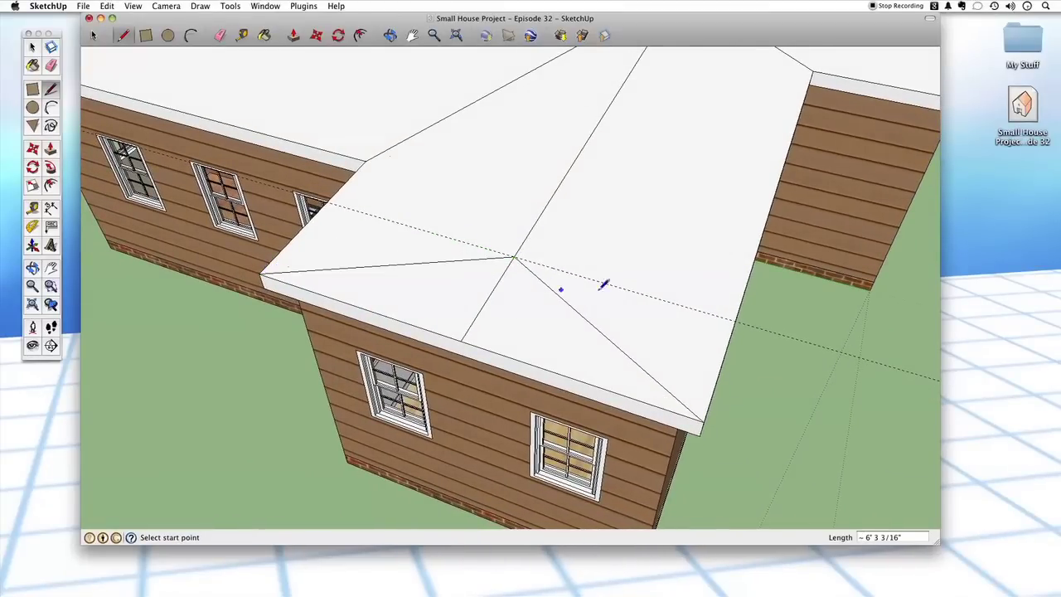
Step: Delete the short ridge segment between the left wing's hip point and its outer edge, along with the guide line
key("space")
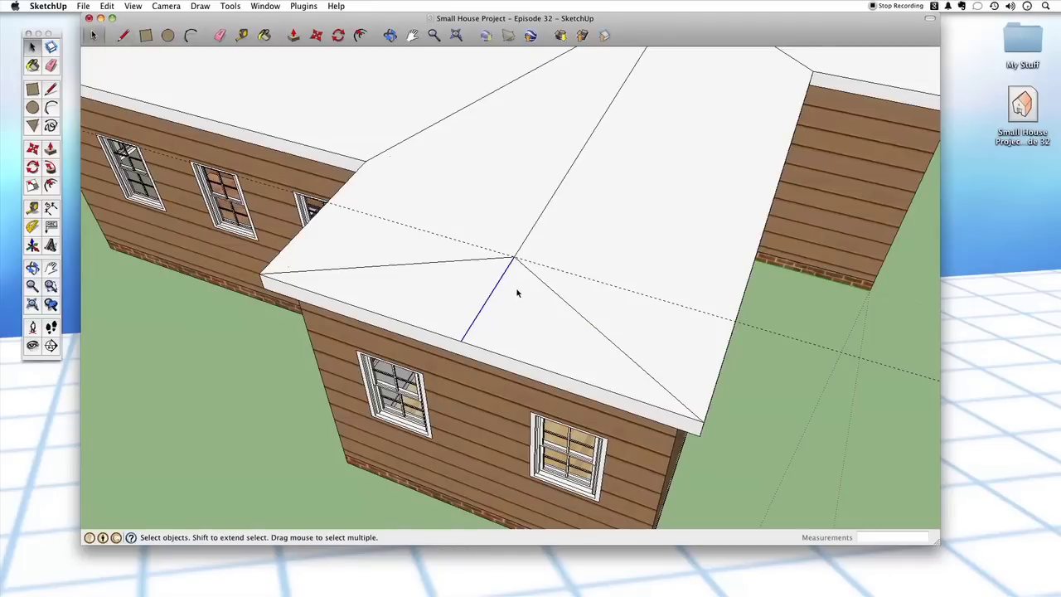
middle_click_drag(580, 295, 649, 391)
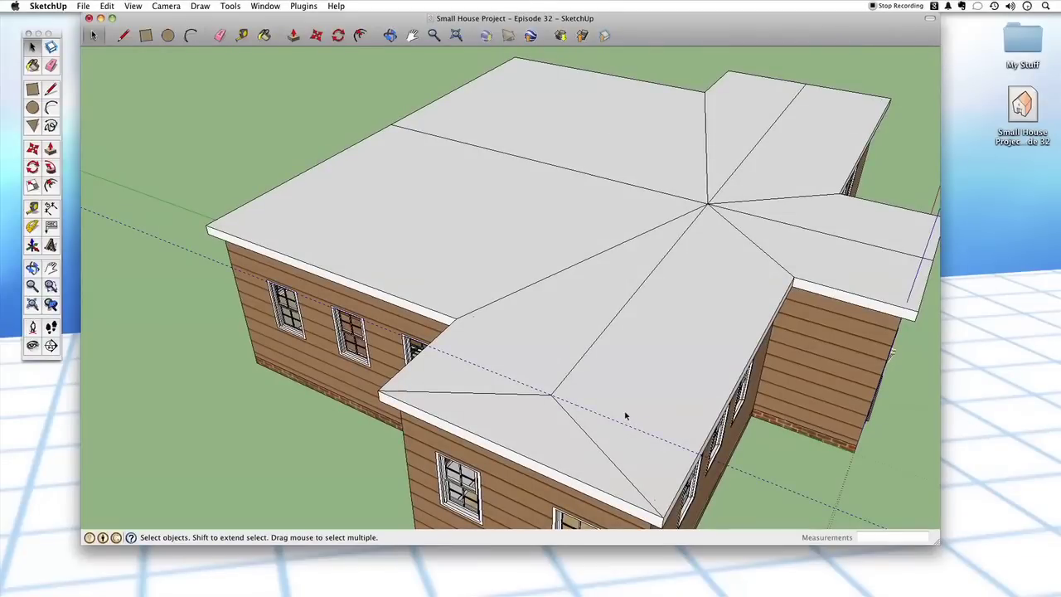
middle_click_drag(649, 326, 584, 305)
middle_click_drag(483, 435, 569, 324)
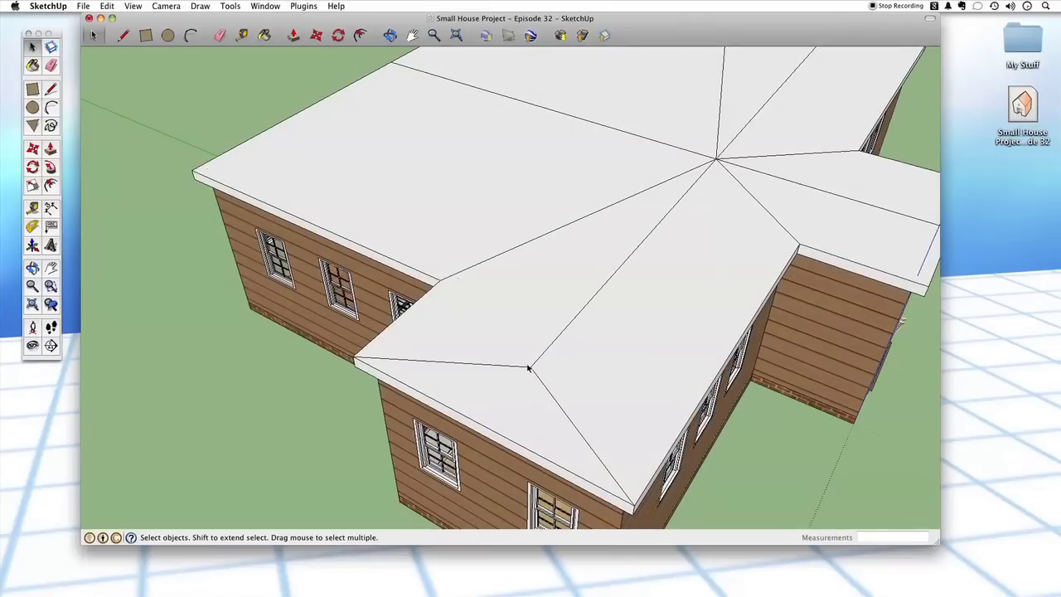
Step: Select the four ridge segments, including the left wing's shortened one, and raise them vertically from the left hip point
middle_click_drag(408, 348, 590, 282)
left_click(621, 257)
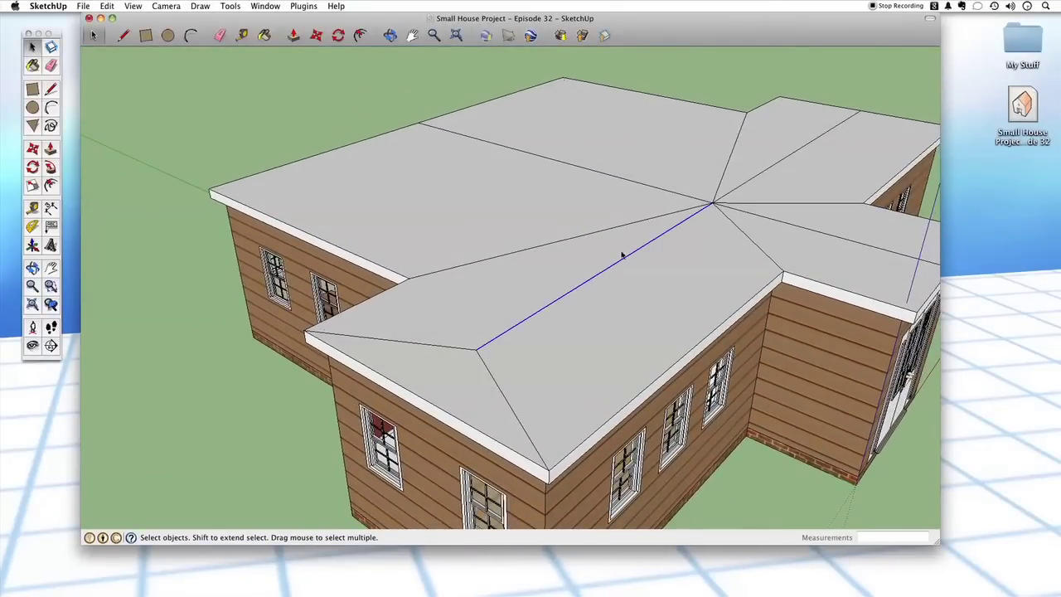
left_click(704, 200, "shift")
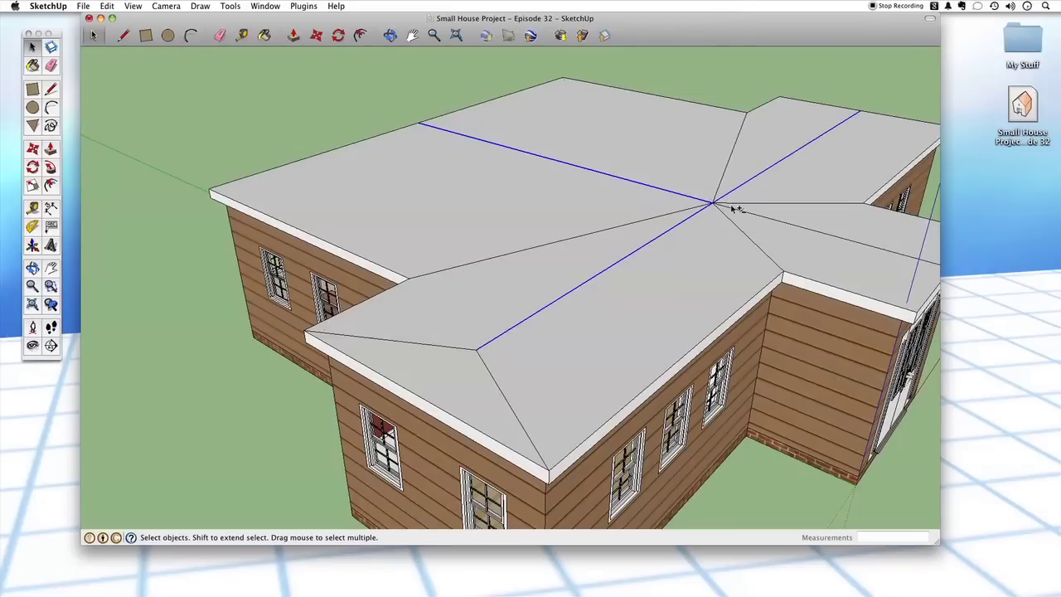
middle_click_drag(478, 278, 584, 313)
middle_click_drag(617, 451, 592, 417)
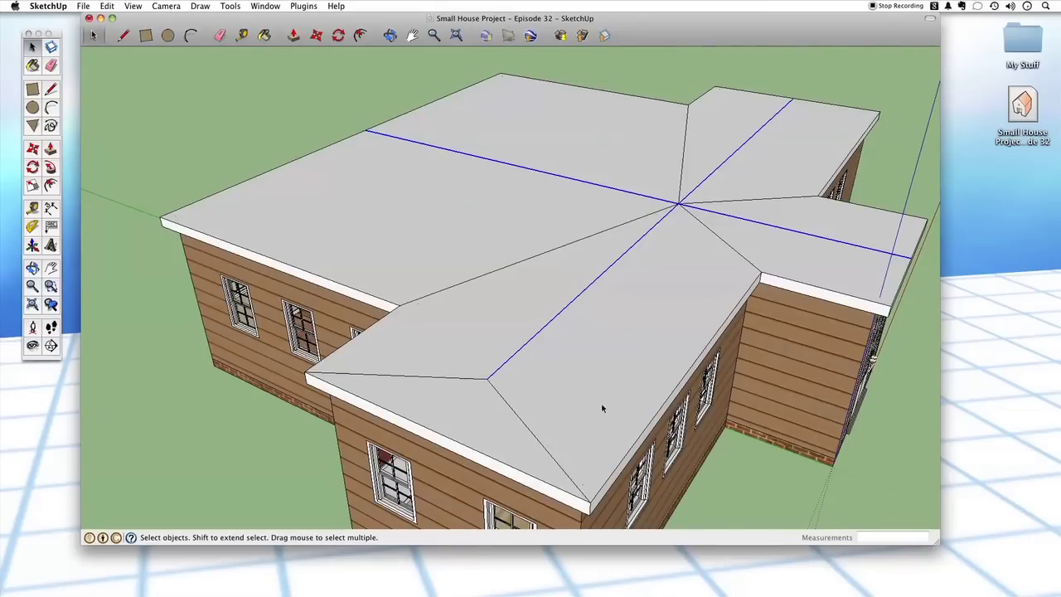
key("m")
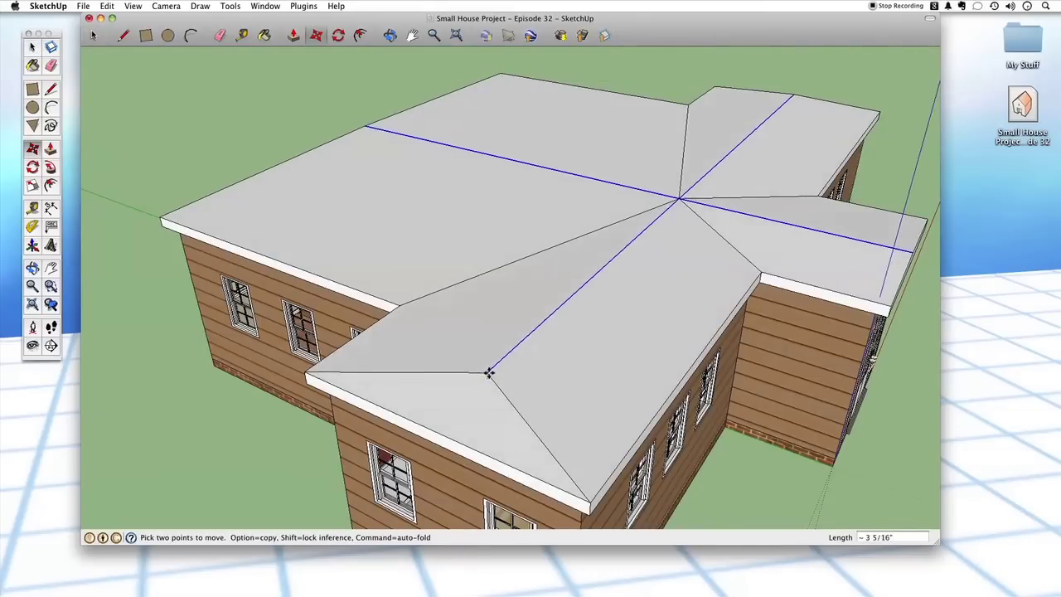
left_click(482, 377)
middle_click_drag(547, 323, 573, 264)
key("space")
Step: Place a guide line inward from the opposite side wing's outer roof edge at the same 3' offset
scroll(655, 211, "up", 10)
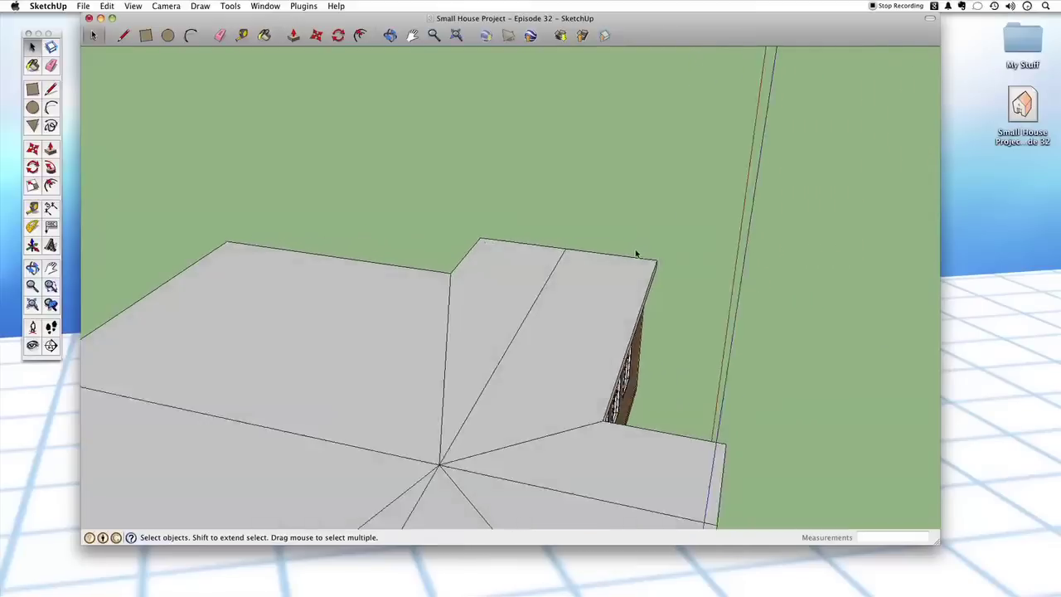
scroll(635, 254, "up", 10)
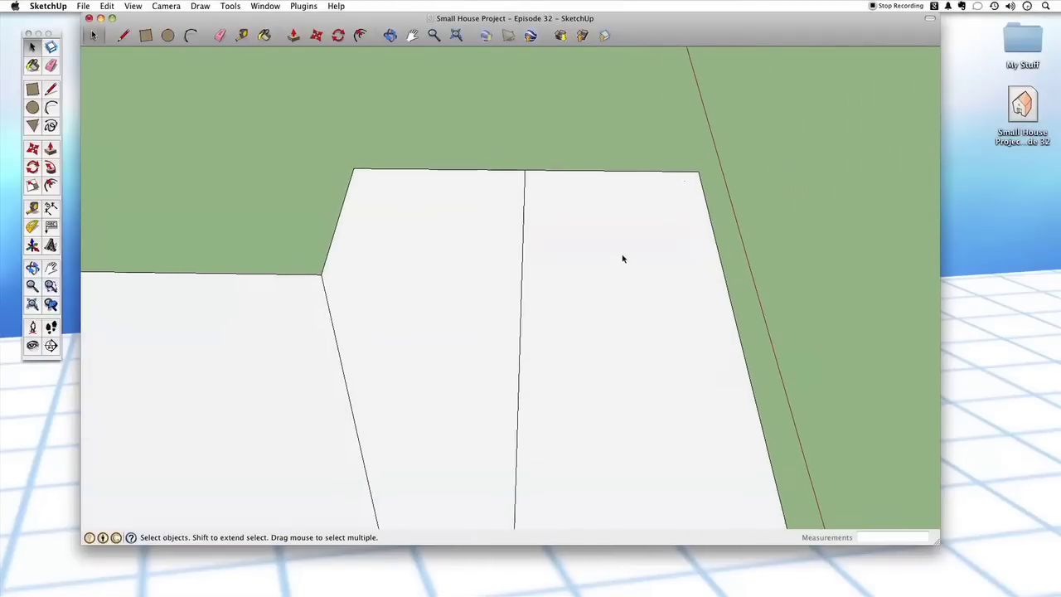
key("t")
left_click(615, 170)
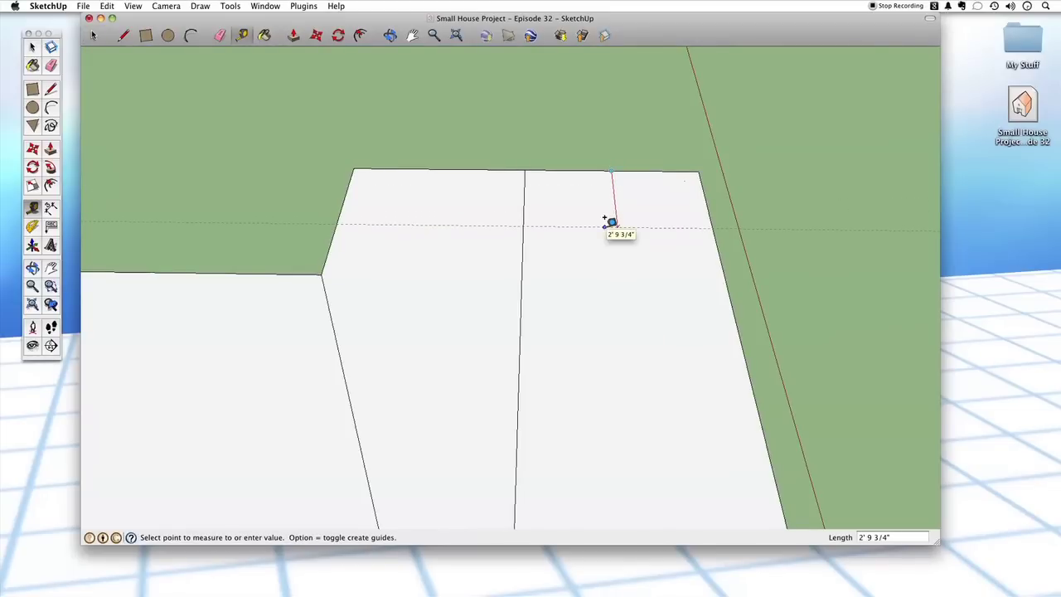
key("Return")
Step: Draw hip lines from where the guide crosses the opposite wing's ridge to that wing's two outer roof corners
key("l")
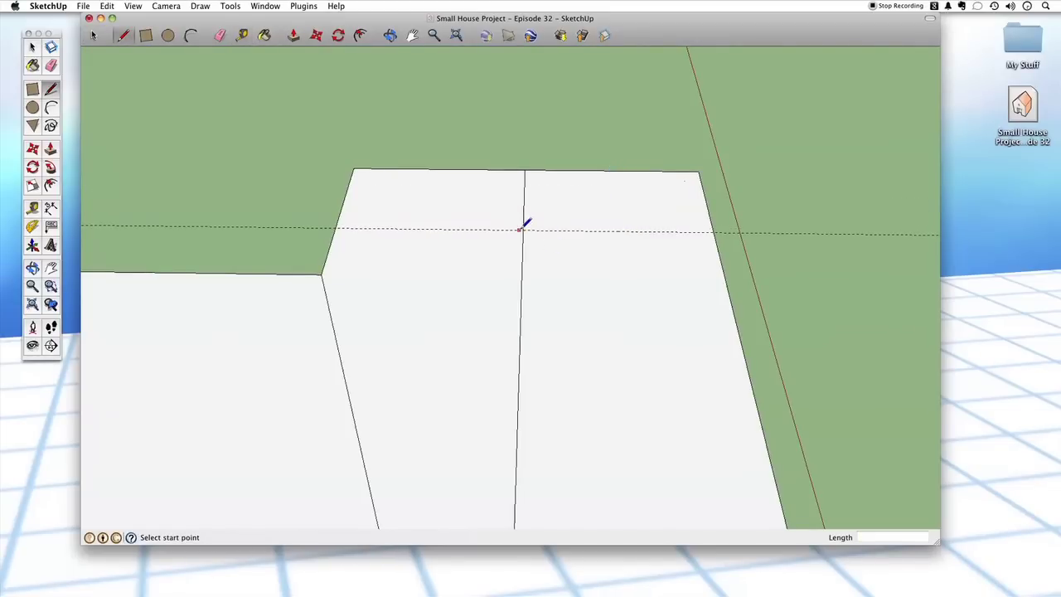
left_click(522, 229)
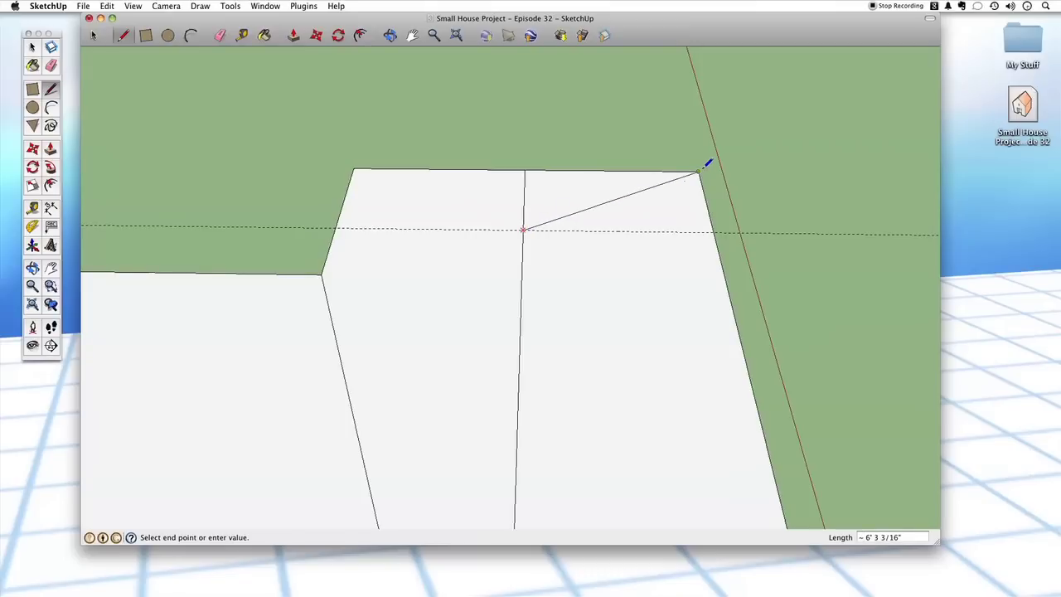
left_click(522, 229)
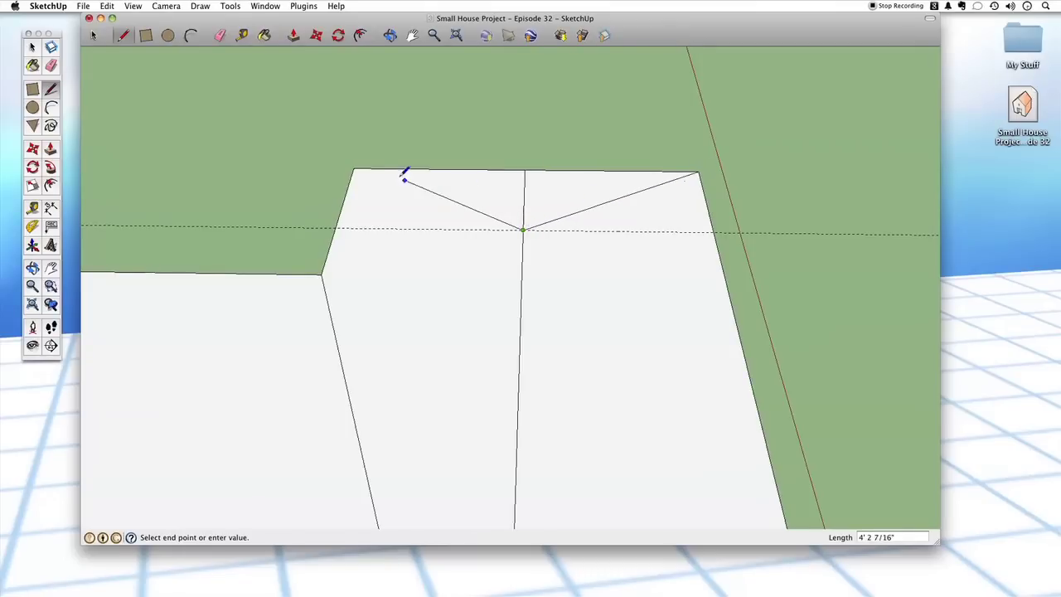
Step: Try drawing another pair of diagonal lines from a point farther along the ridge and undo the last lines
left_click(522, 263)
left_click(618, 232)
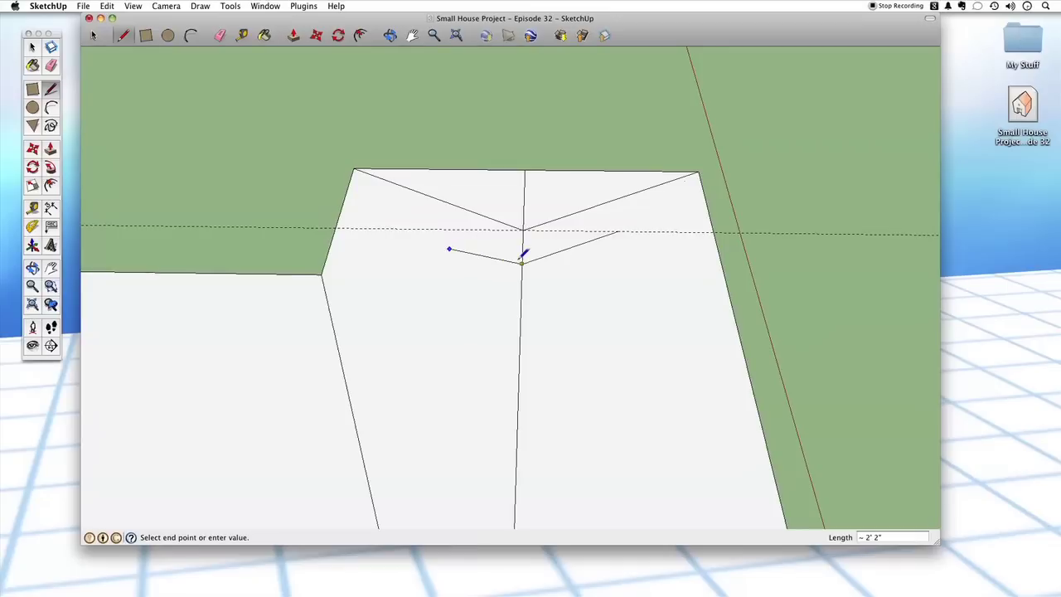
left_click(522, 264)
key("super+z")
key("super+z")
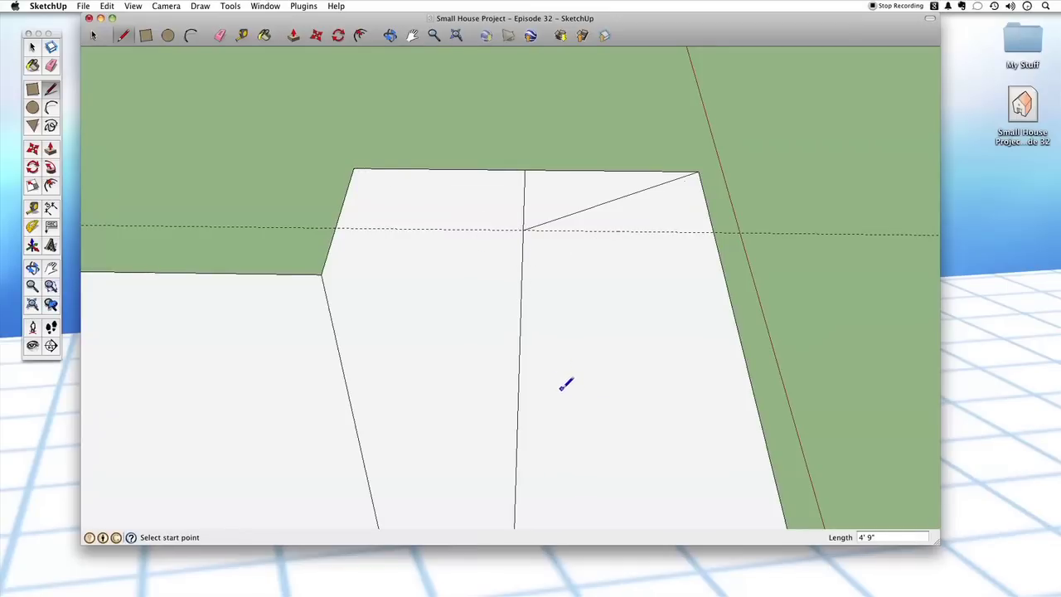
Step: Delete the guide line and the short ridge segment between the opposite wing's hip point and its outer edge
key("space")
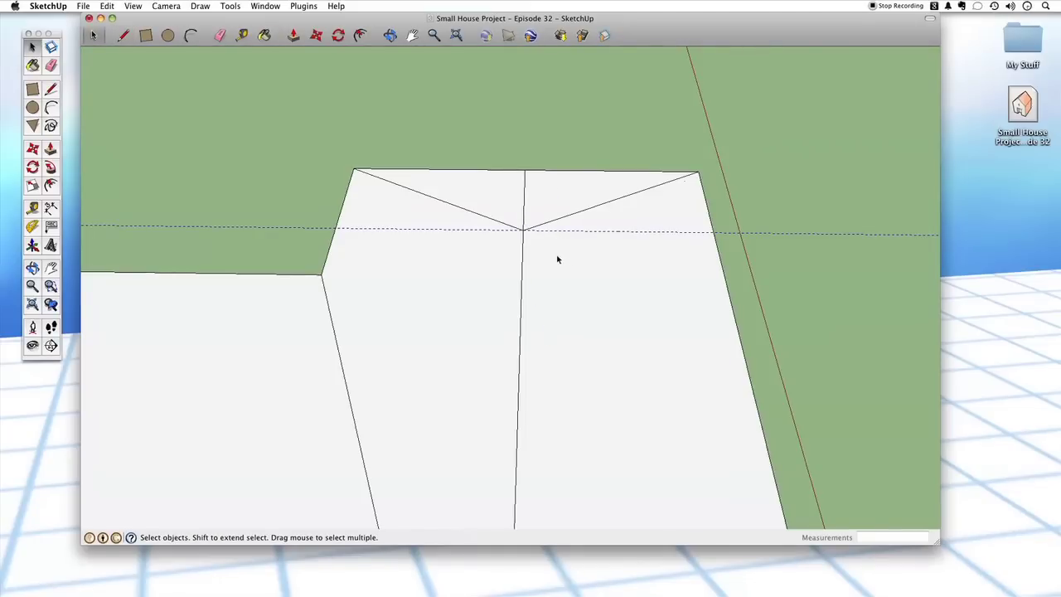
left_click(527, 213)
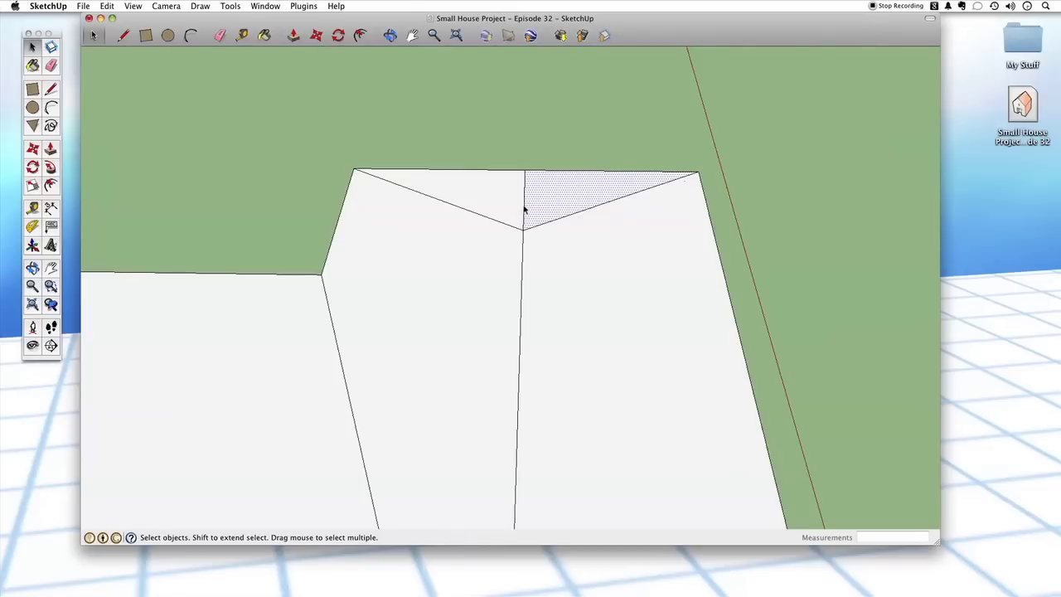
left_click(526, 191)
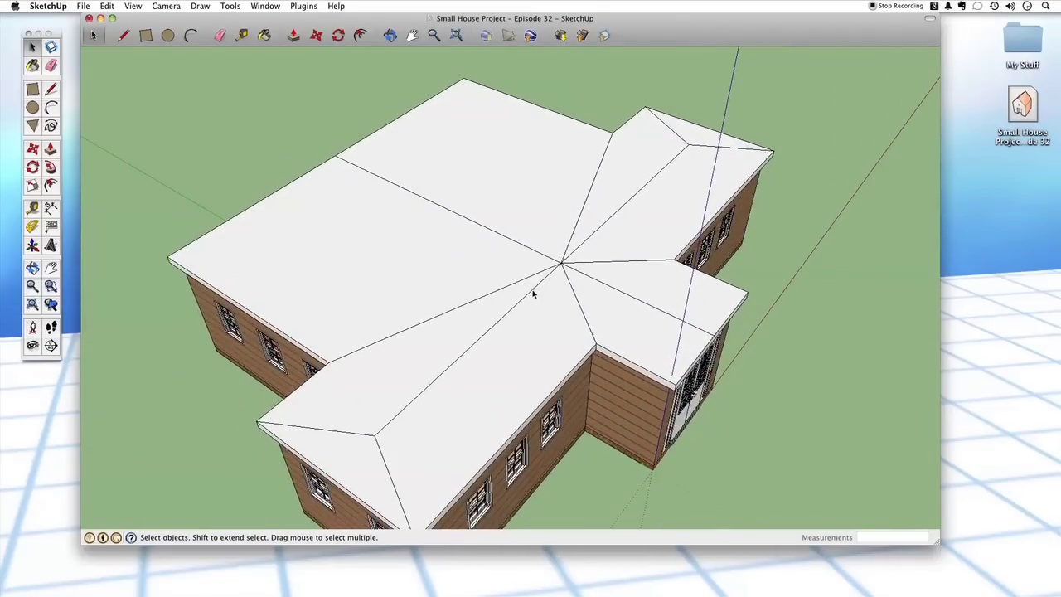
Step: Raise all the connected ridge segments of the main roof, side wings and front entry together by 4.5' along the vertical axis
left_click(549, 258, "shift")
left_click(579, 271, "shift")
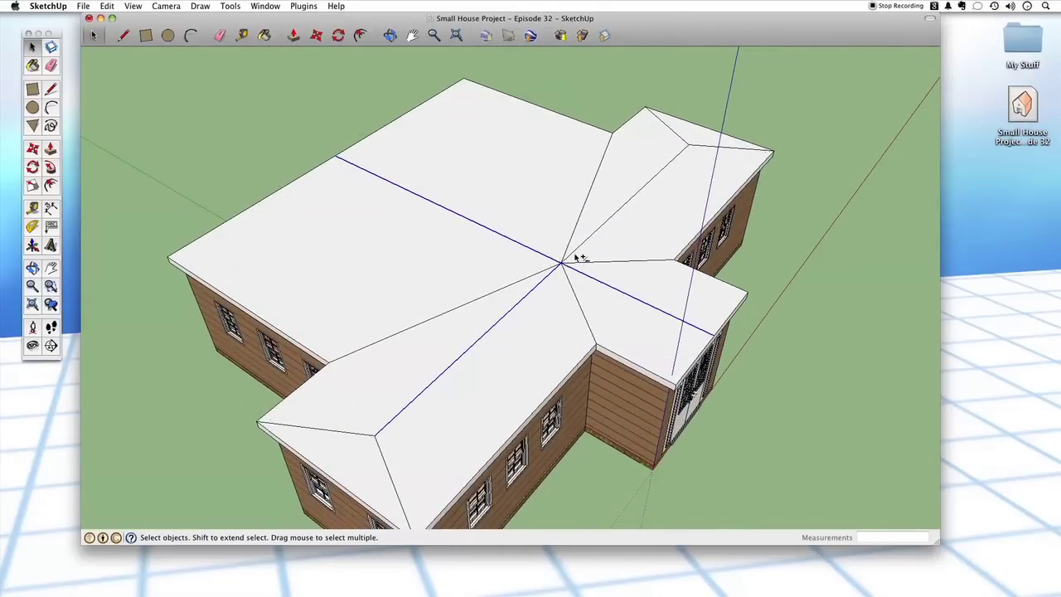
key("m")
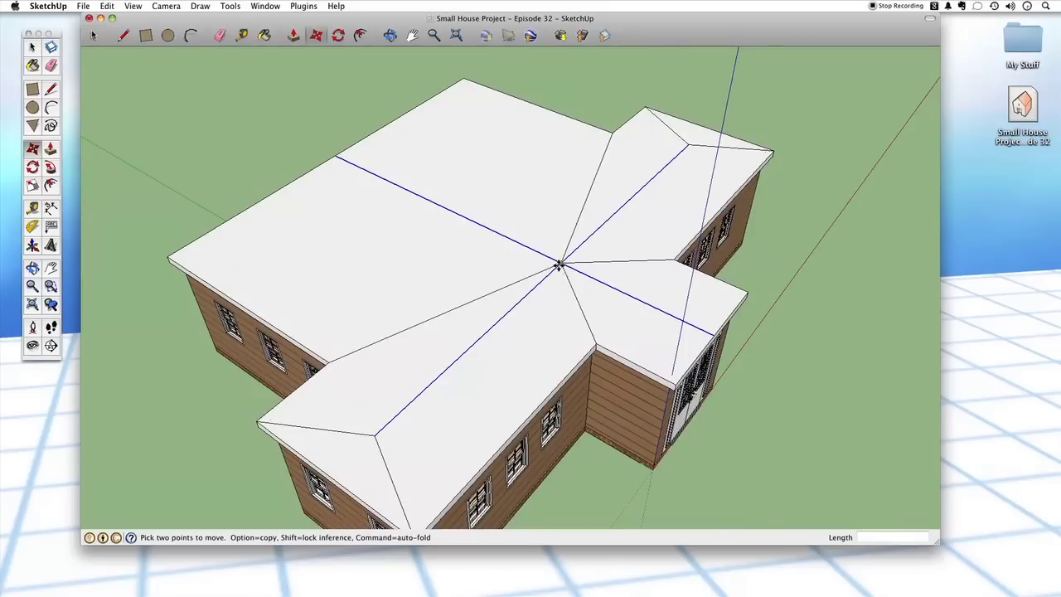
left_click(561, 264)
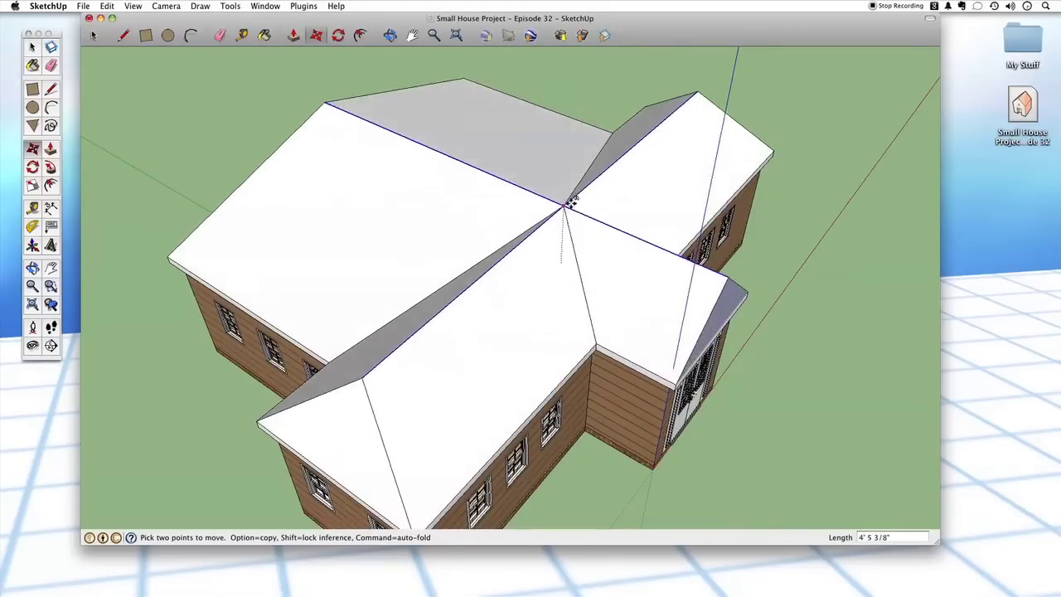
middle_click_drag(561, 191, 588, 146)
middle_click_drag(585, 162, 601, 189)
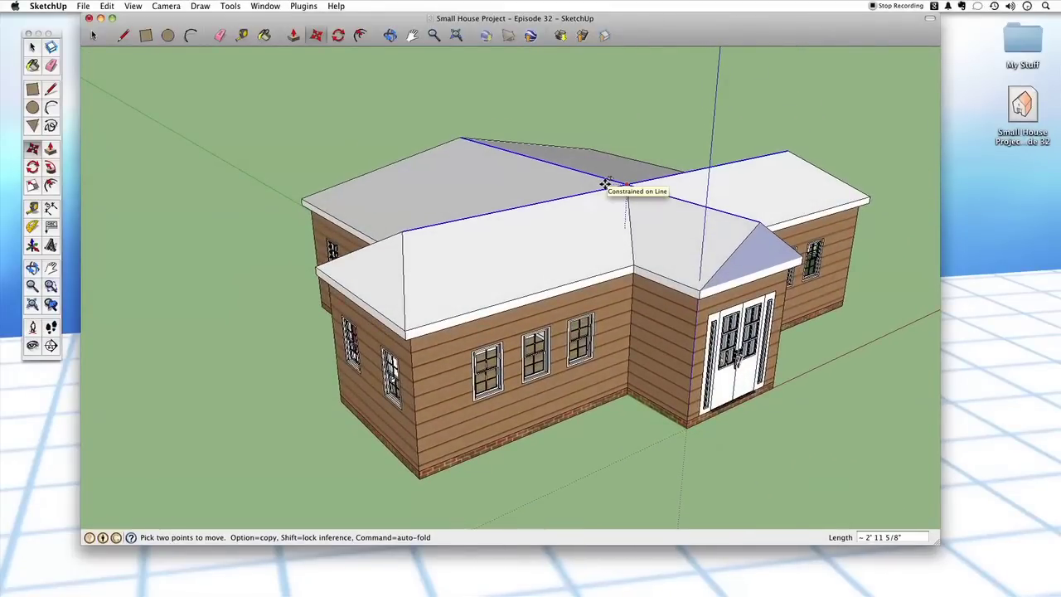
scroll(609, 175, "down", 5)
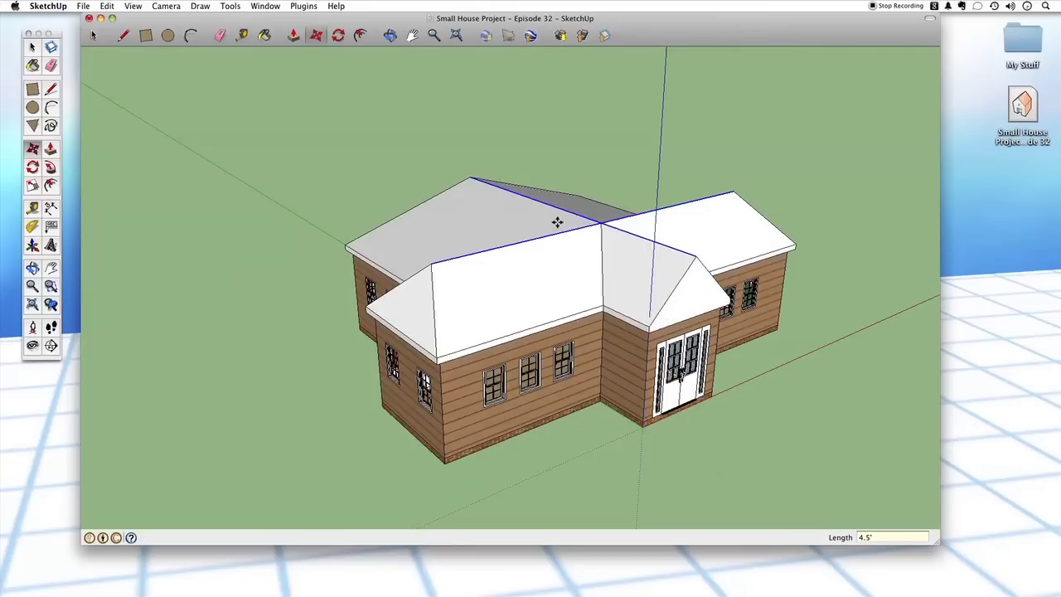
Step: Draw a horizontal line between the two eave corners of the front gable to separate its triangle from the fascia
scroll(667, 468, "up", 6)
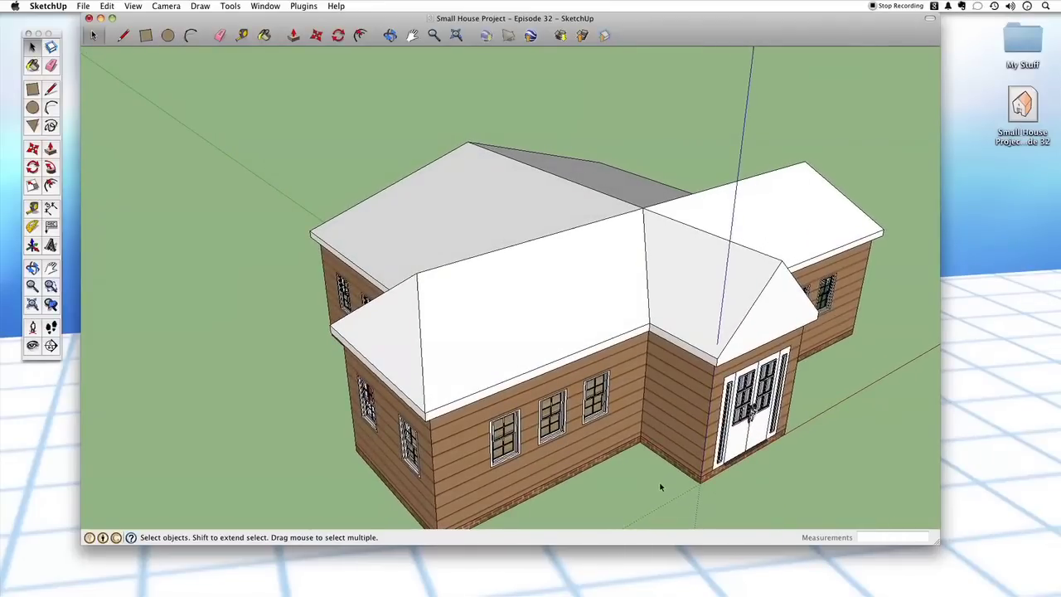
scroll(660, 487, "up", 6)
middle_click_drag(660, 490, 618, 431)
scroll(265, 364, "up", 2)
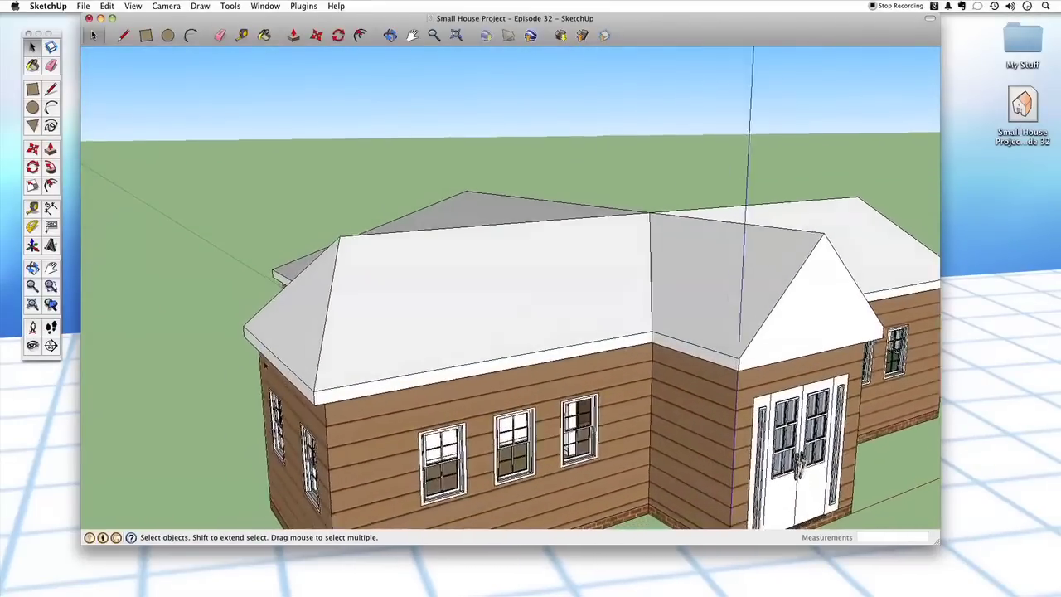
scroll(324, 360, "up", 6)
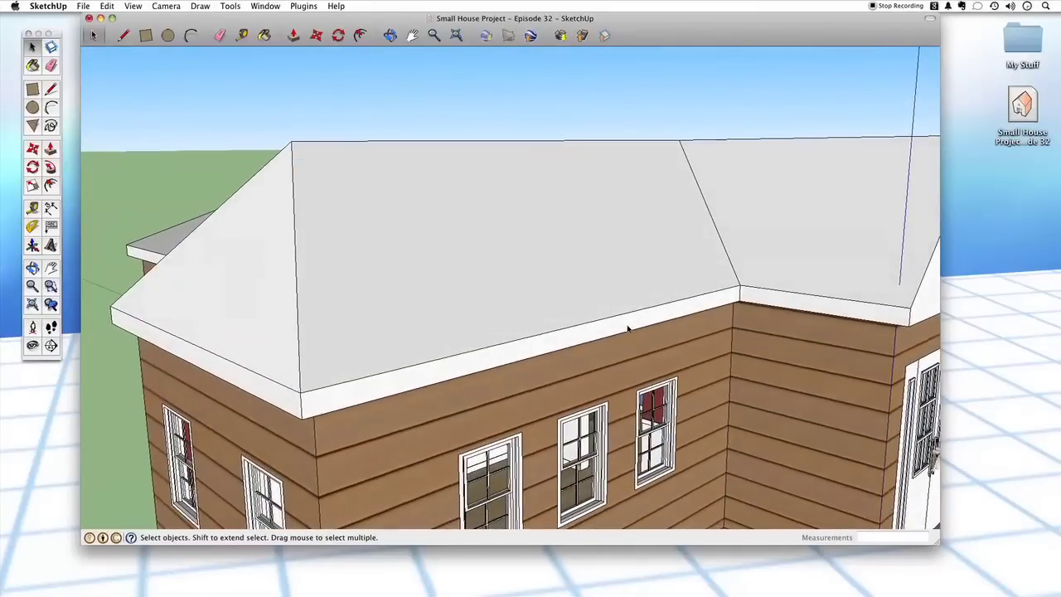
mouse_move(324, 403)
middle_mouse_down()
mouse_move(531, 355)
mouse_move(680, 298)
mouse_move(674, 278)
mouse_move(406, 193)
middle_mouse_up()
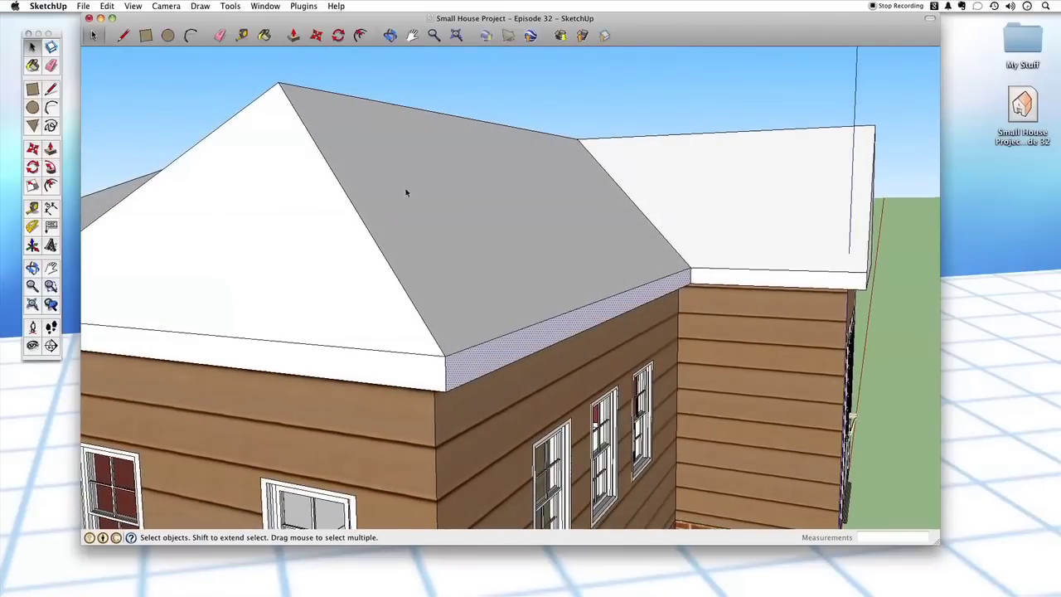
mouse_move(710, 271)
middle_mouse_down()
mouse_move(715, 296)
mouse_move(741, 304)
mouse_move(681, 349)
mouse_move(629, 380)
mouse_move(528, 388)
mouse_move(599, 367)
middle_mouse_up()
left_click(620, 276)
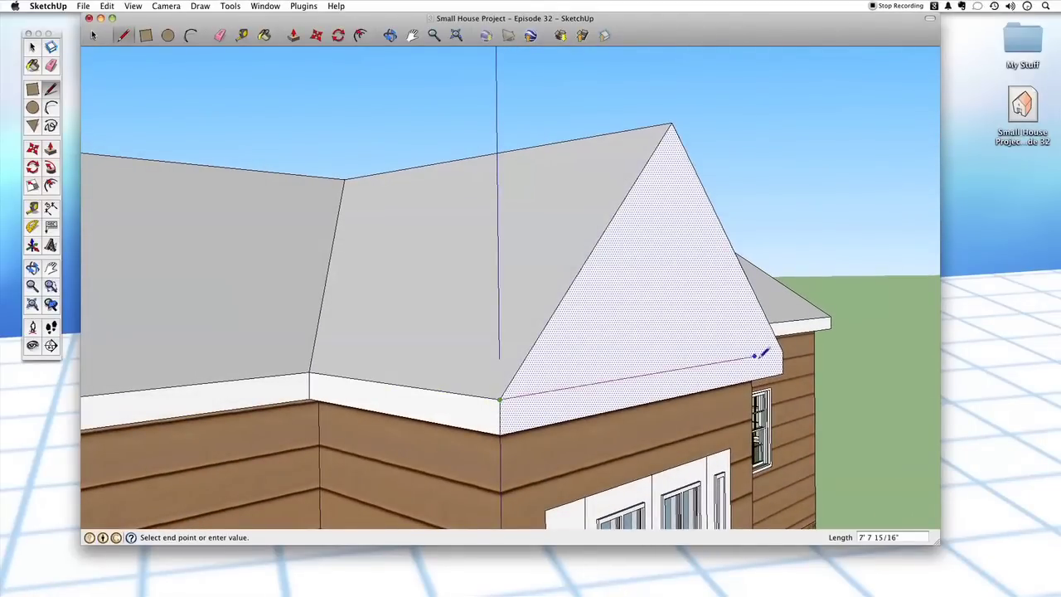
key("space")
left_click(816, 296)
left_click(706, 297)
left_click(656, 383)
left_click(848, 329)
Step: Draw a line between the rear gable's two eave corners to divide its triangle from the fascia
middle_click_drag(875, 247, 816, 291)
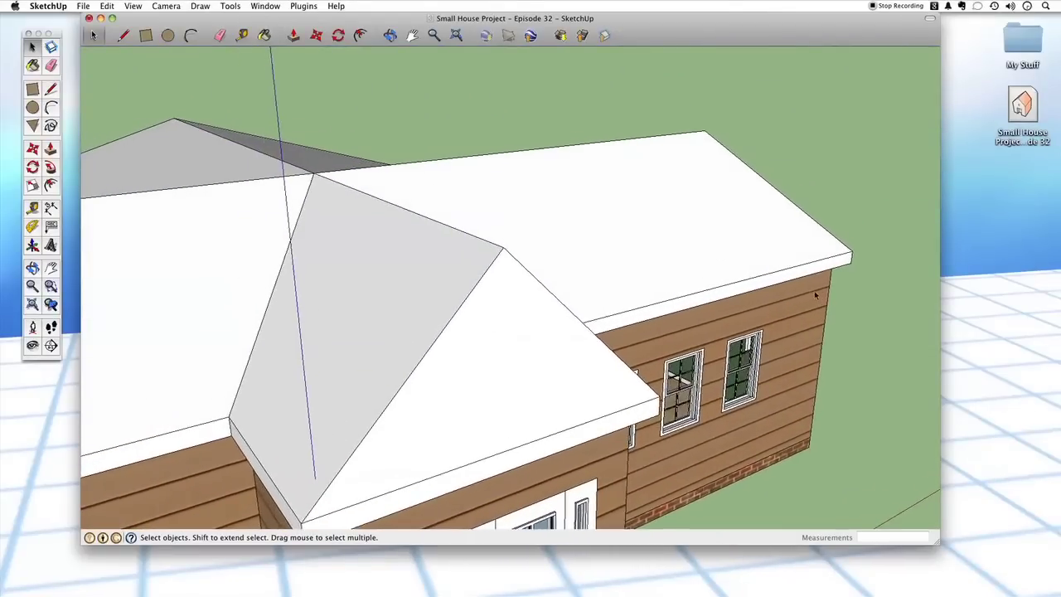
scroll(805, 291, "up", 10)
scroll(802, 290, "up", 8)
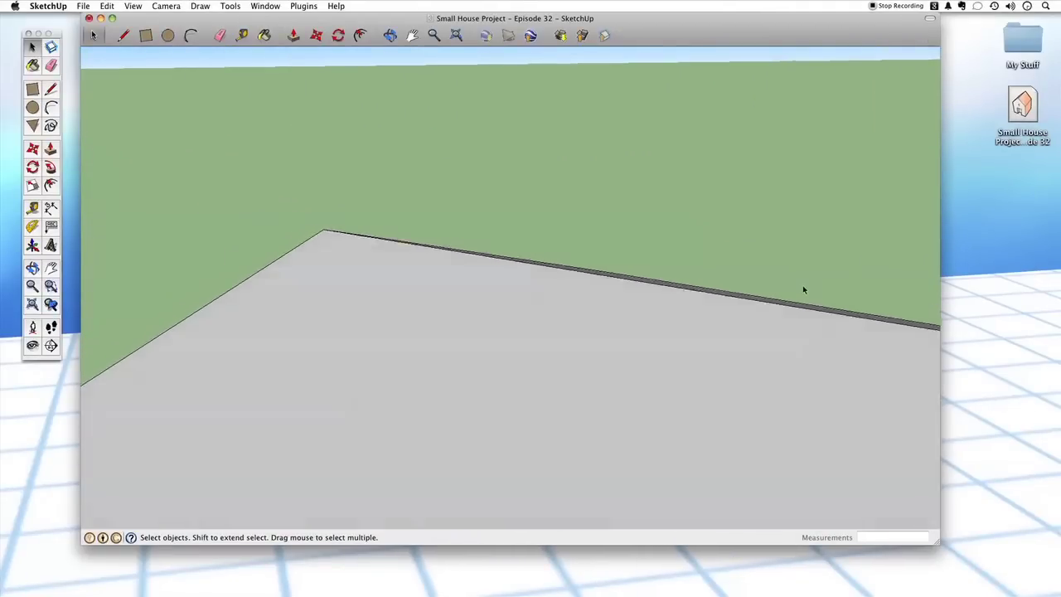
scroll(798, 297, "down", 8)
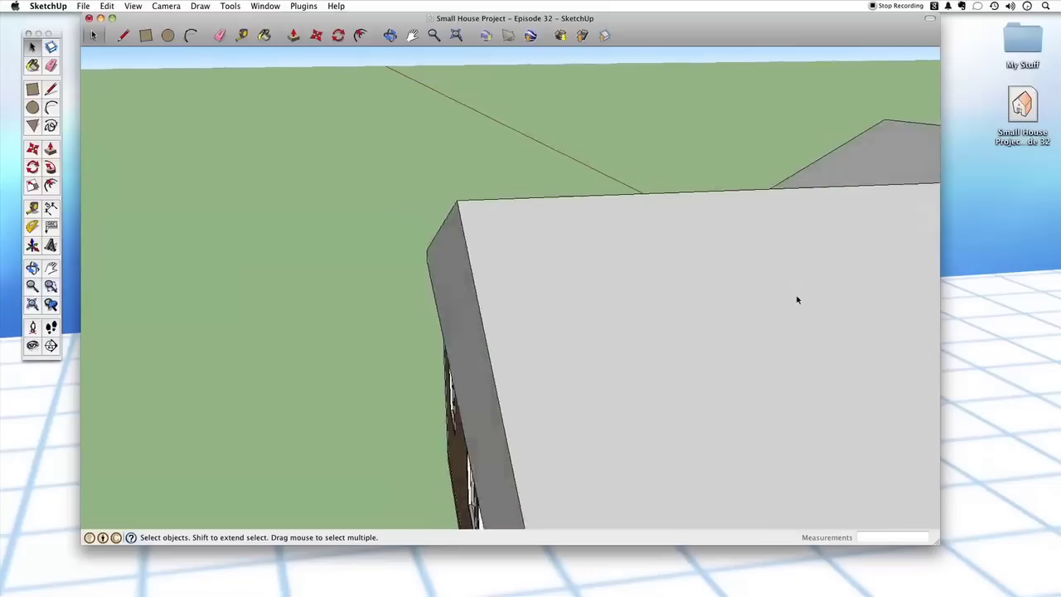
middle_click_drag(793, 298, 662, 284)
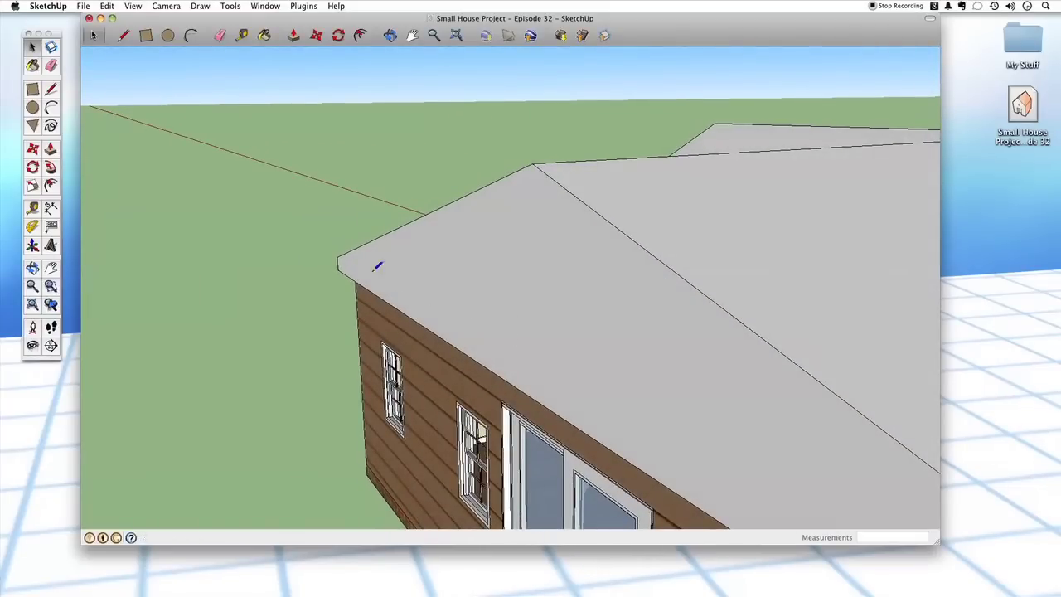
middle_click_drag(501, 322, 757, 331)
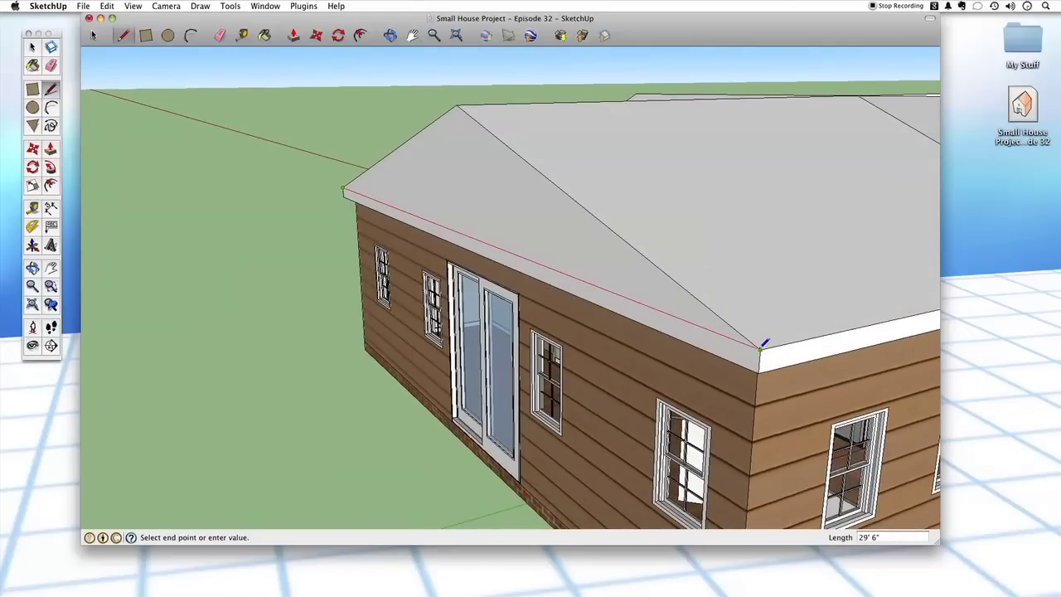
middle_click_drag(314, 431, 496, 487)
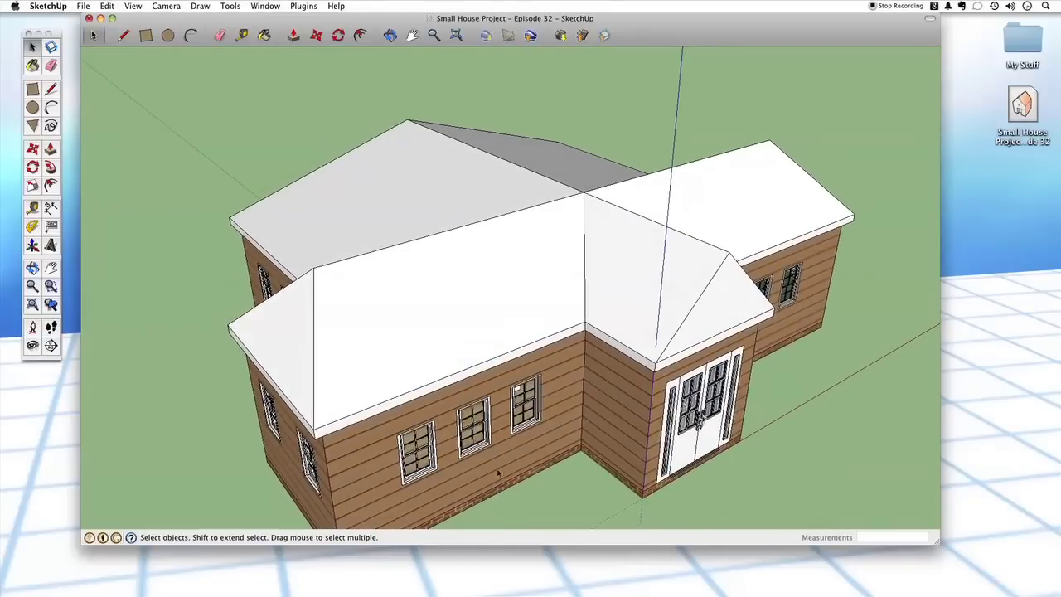
Step: Start the Paint Bucket and browse the Roofing materials collection for a shingle texture
key("b")
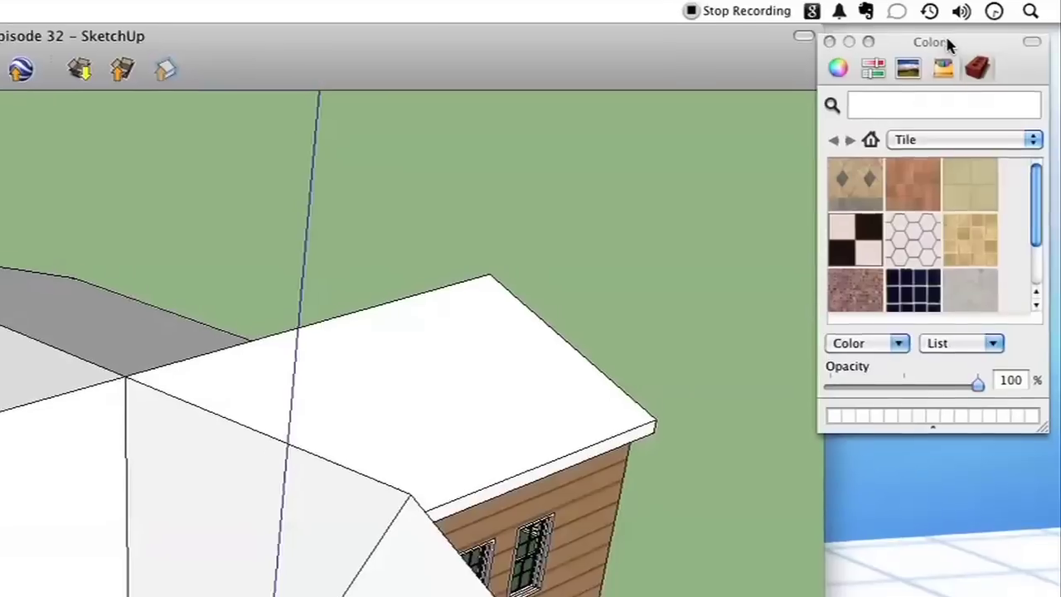
left_click(951, 141)
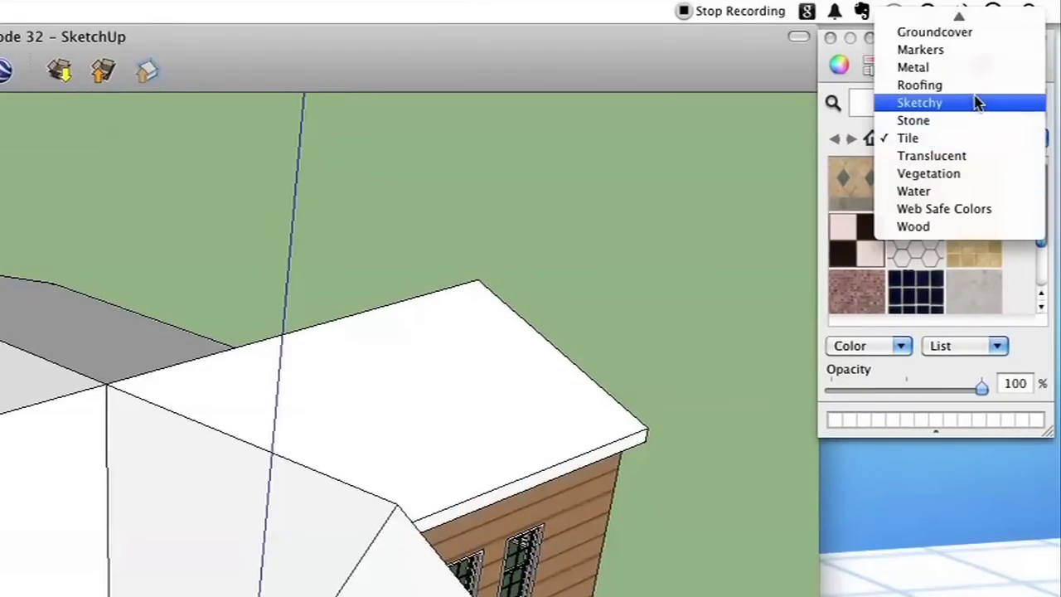
scroll(979, 37, "up", 5)
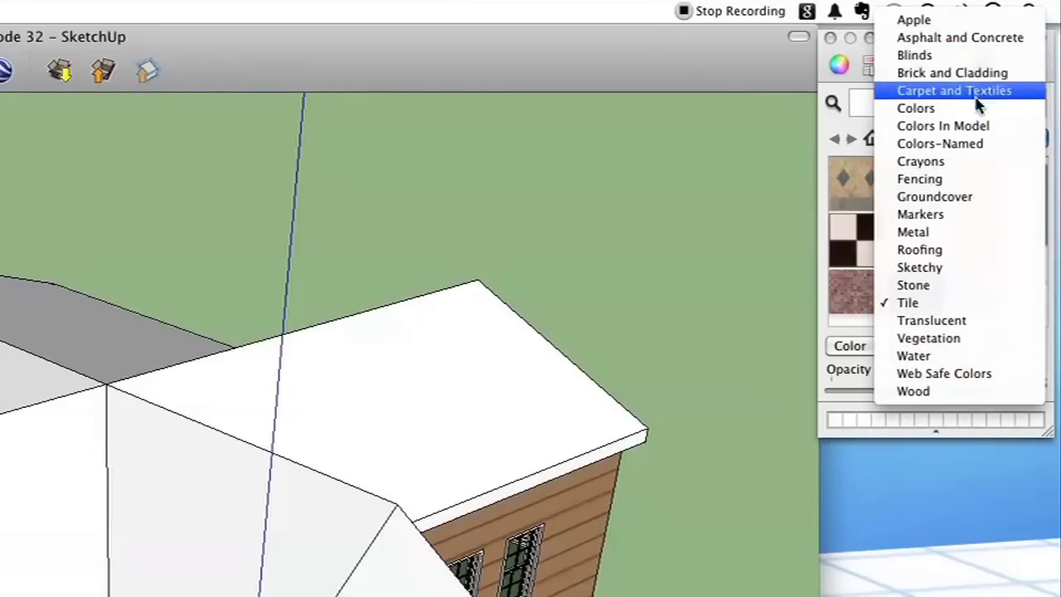
left_click(979, 256)
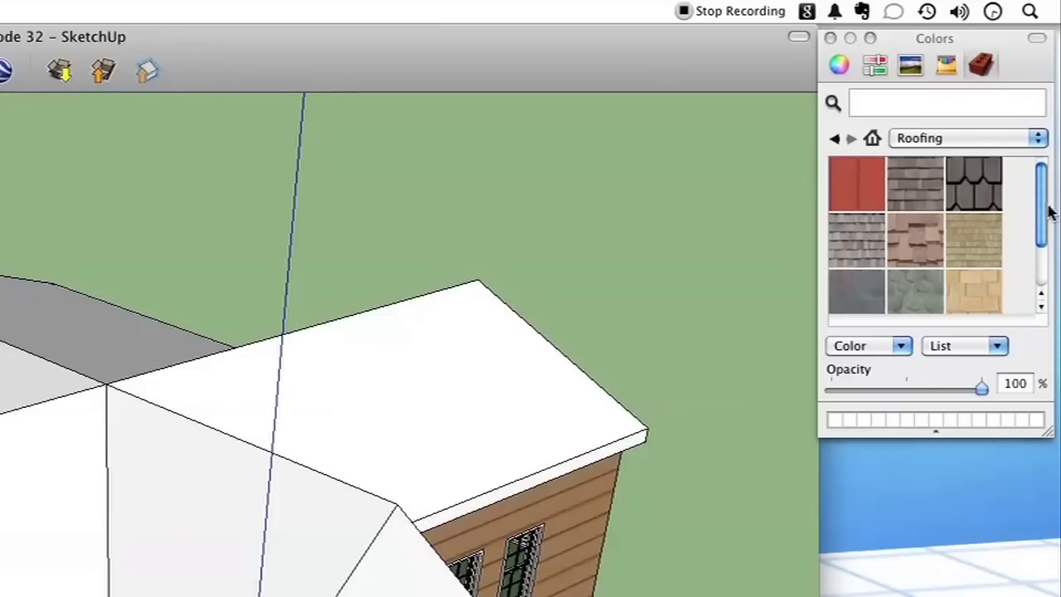
mouse_move(1042, 218)
left_mouse_down()
mouse_move(1037, 260)
mouse_move(1032, 208)
left_mouse_up()
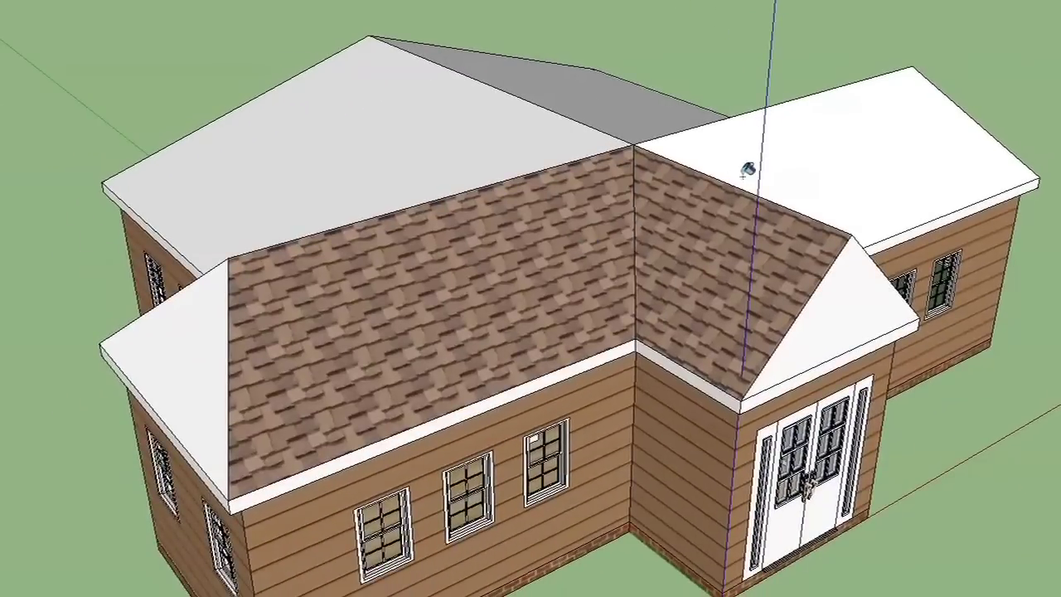
Step: Try painting the roof slopes with the brown shingle material, and undo the paint
left_click(756, 166)
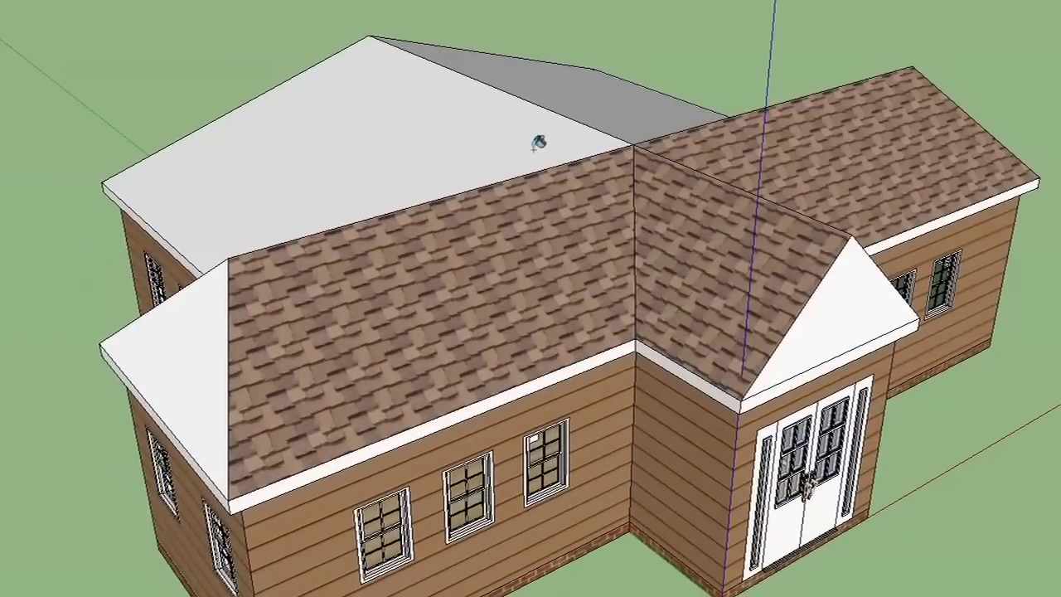
left_click(537, 143)
mouse_move(521, 157)
middle_mouse_down()
mouse_move(535, 178)
mouse_move(593, 168)
middle_mouse_up()
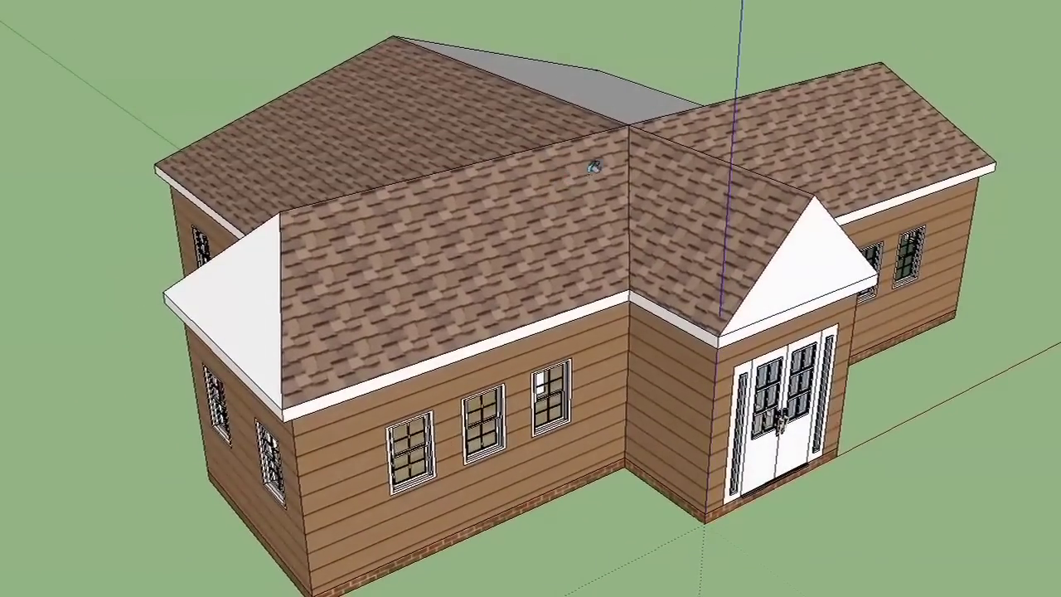
key("ctrl+z")
key("ctrl+z")
key("ctrl+z")
key("ctrl+z")
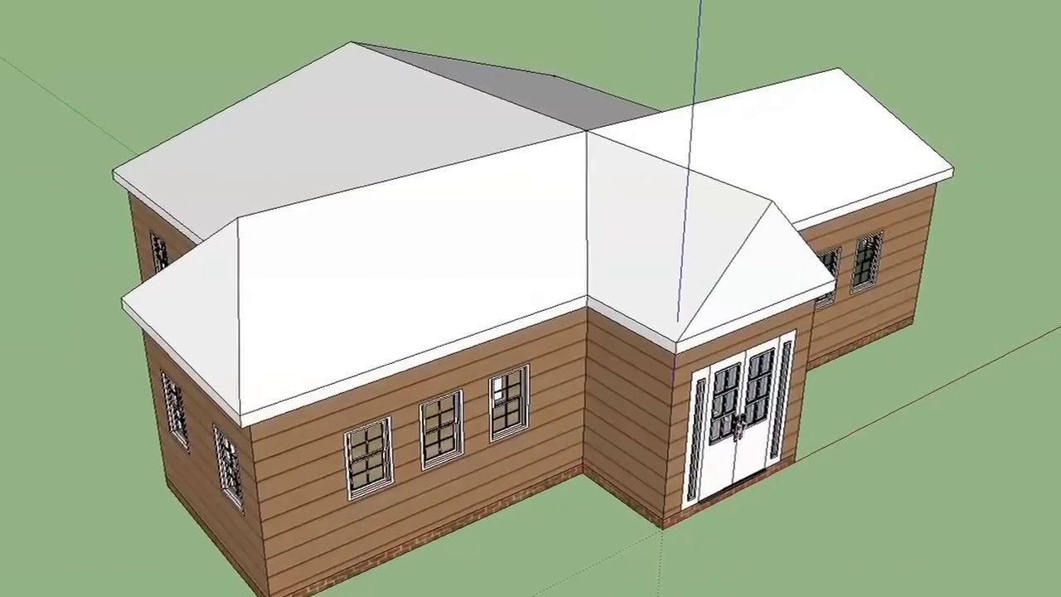
Step: Paint the slopes and hipped ends of the roof with the dark scalloped shingle material
left_click(564, 218)
left_click(606, 229)
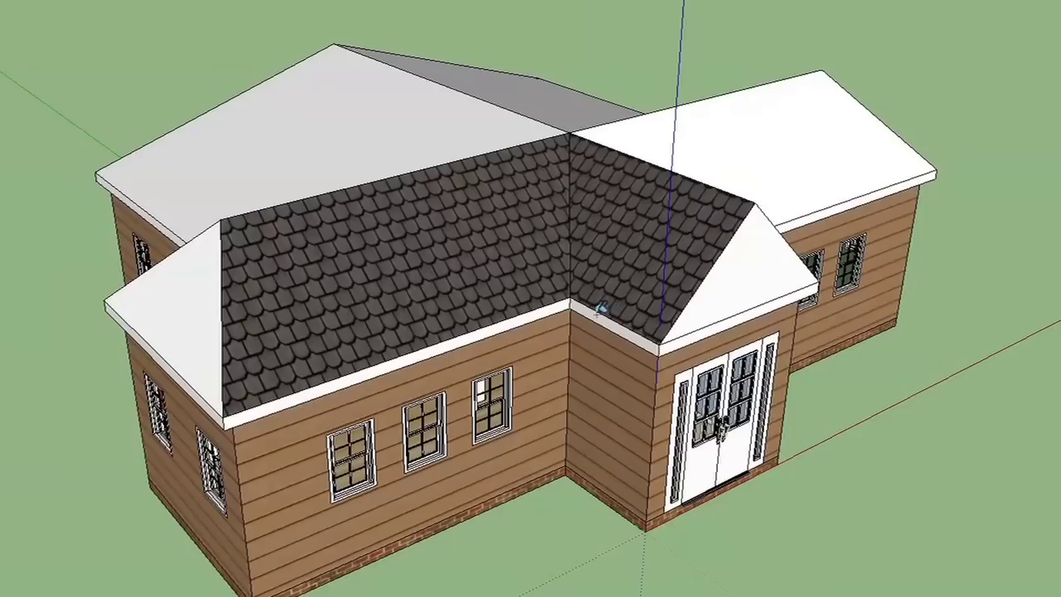
middle_click_drag(429, 151, 489, 157)
left_click(266, 326)
middle_click_drag(393, 120, 406, 158)
left_click(412, 153)
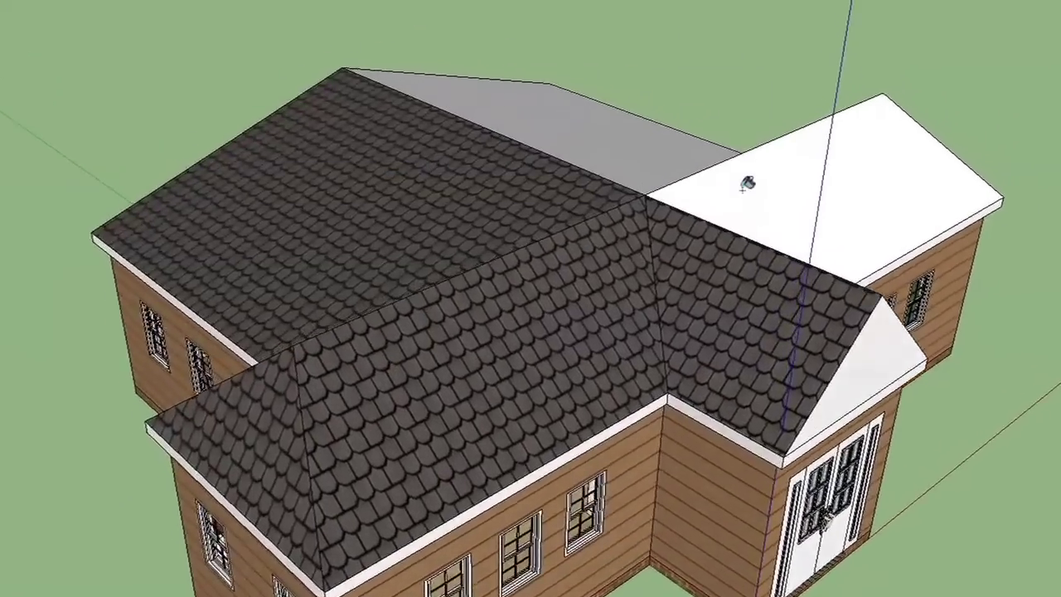
scroll(602, 161, "up", 8)
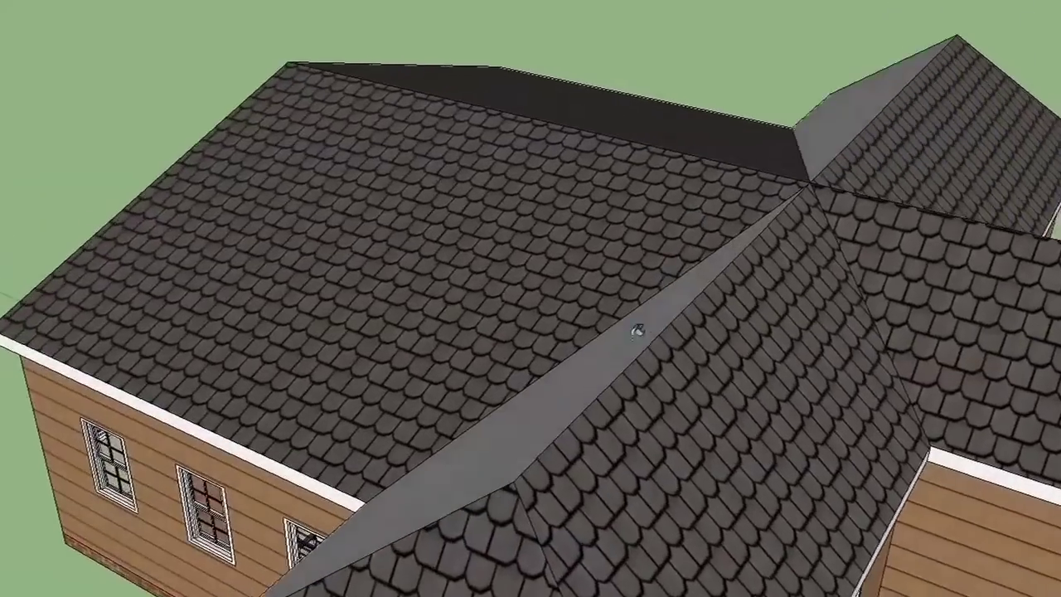
middle_click_drag(636, 331, 572, 445)
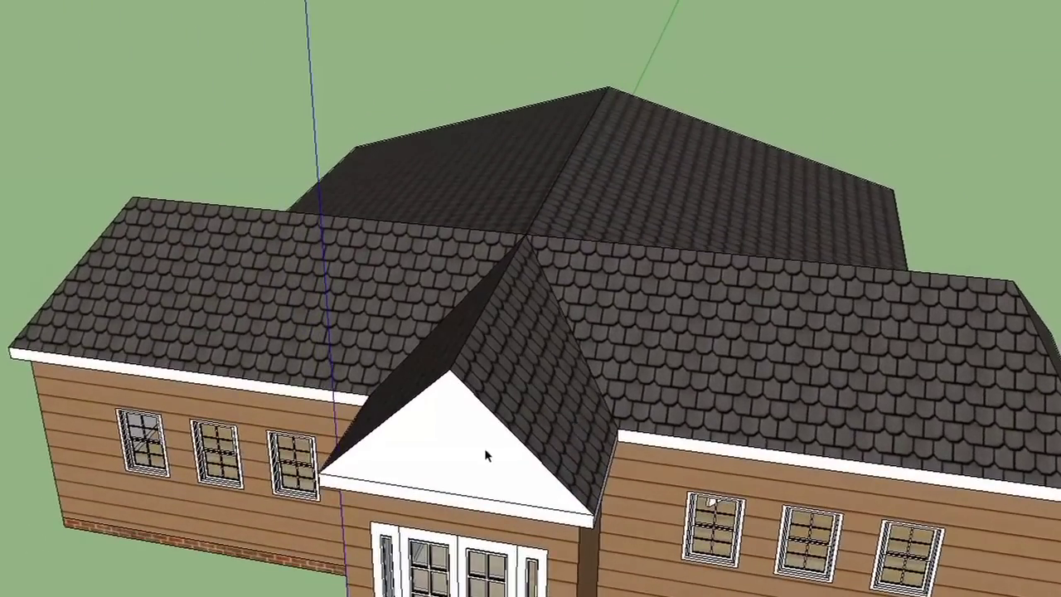
Step: Paint the front and rear gable triangles with the brown siding material sampled from the house walls
left_click(317, 578)
middle_click_drag(317, 578, 590, 333)
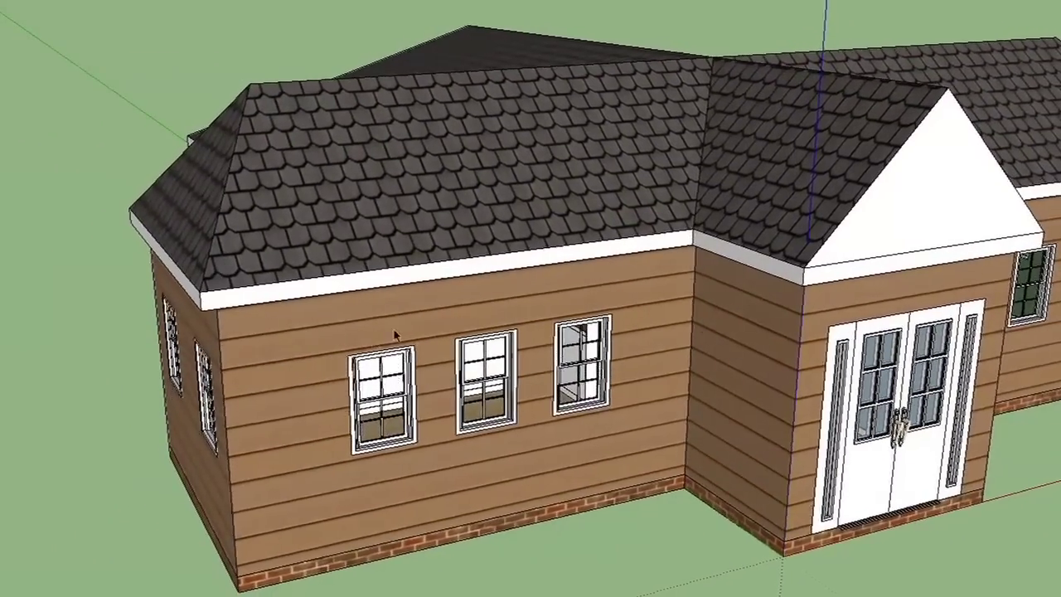
middle_click_drag(895, 230, 890, 199)
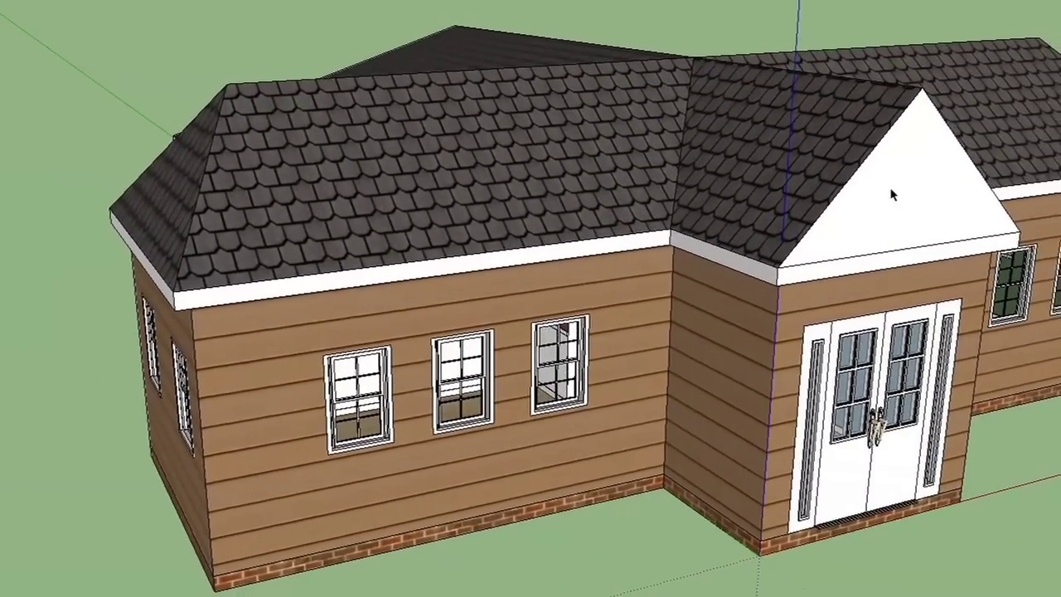
left_click(896, 190)
left_click(544, 551)
middle_click_drag(545, 549, 577, 537)
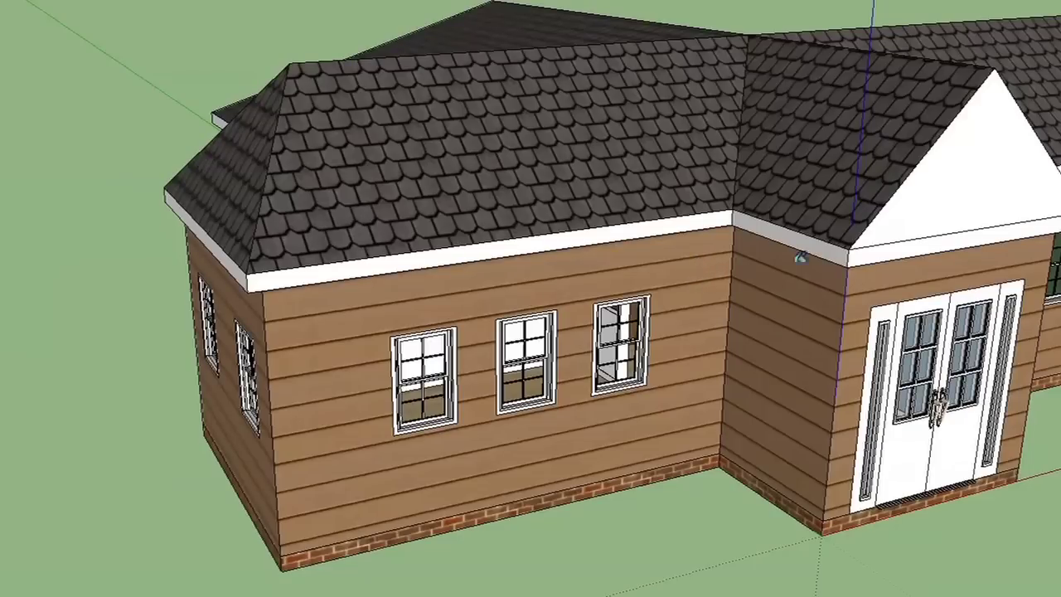
left_click(929, 188)
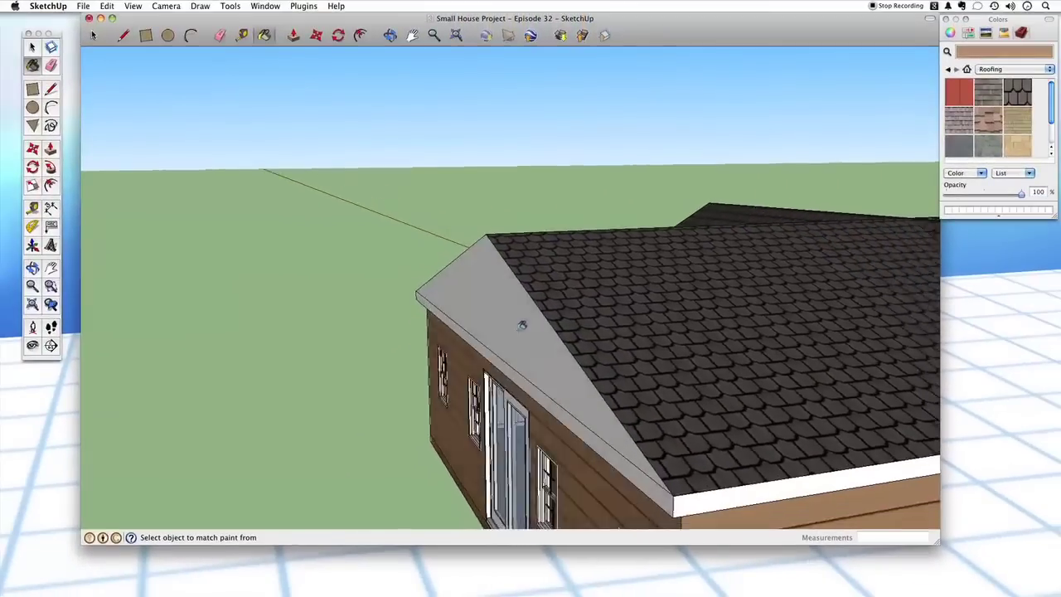
left_click(507, 315)
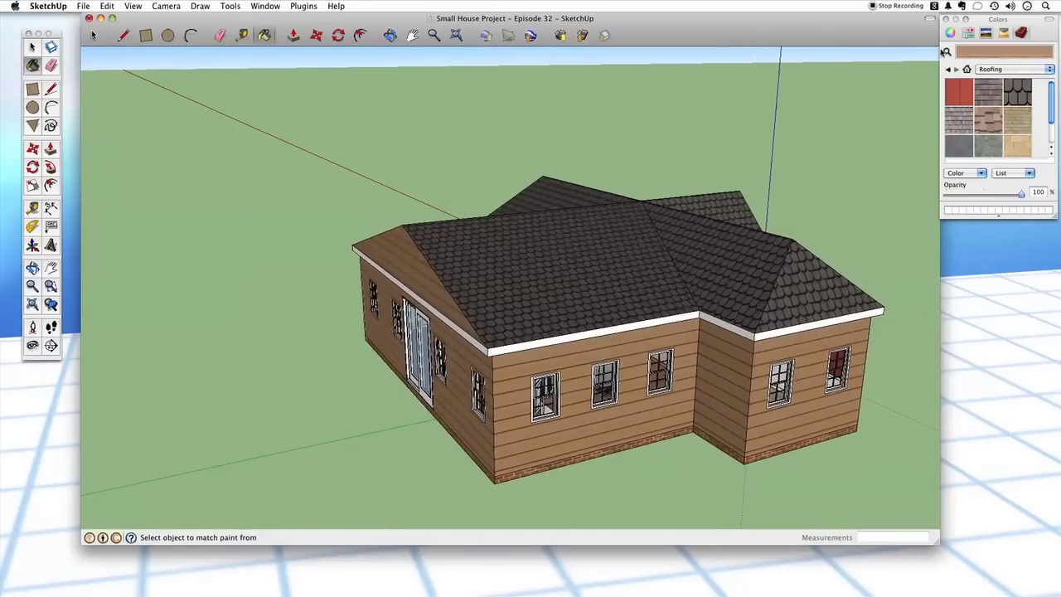
Step: Replace the brown paint with a plain dark gray colour mixed on the color wheel
left_click(950, 33)
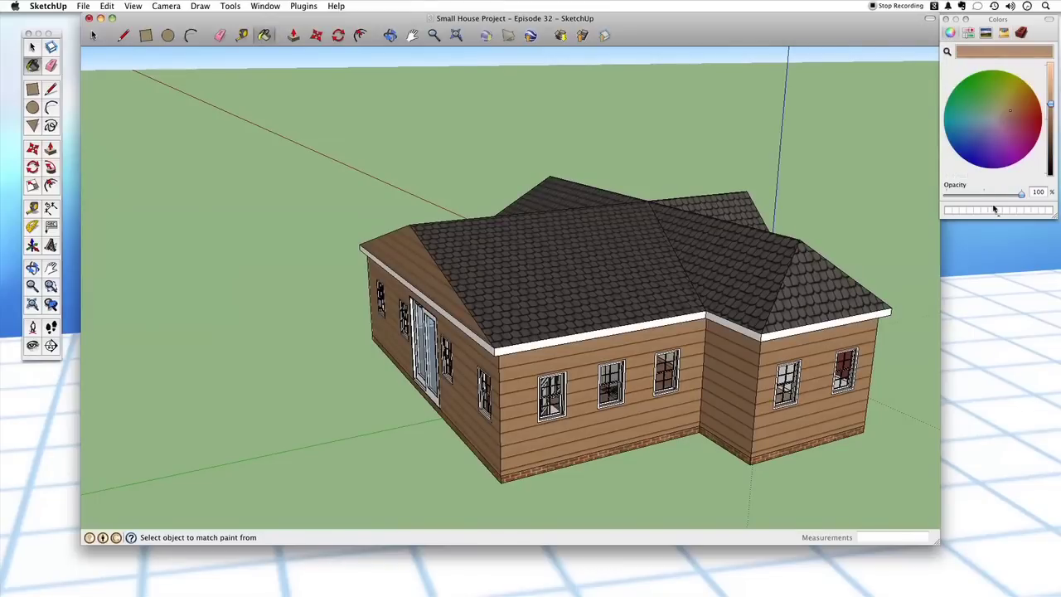
left_click(1007, 209)
left_click_drag(1051, 114, 1057, 143)
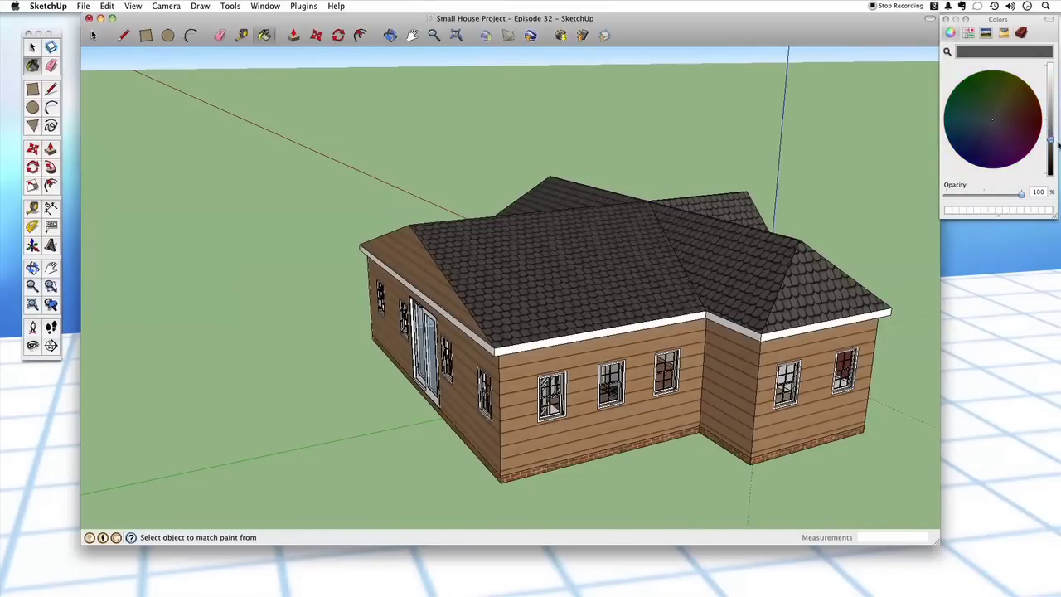
Step: Paint the white fascia boards dark gray around the main roof, the hipped side wings and the gabled ends
scroll(593, 377, "up", 5)
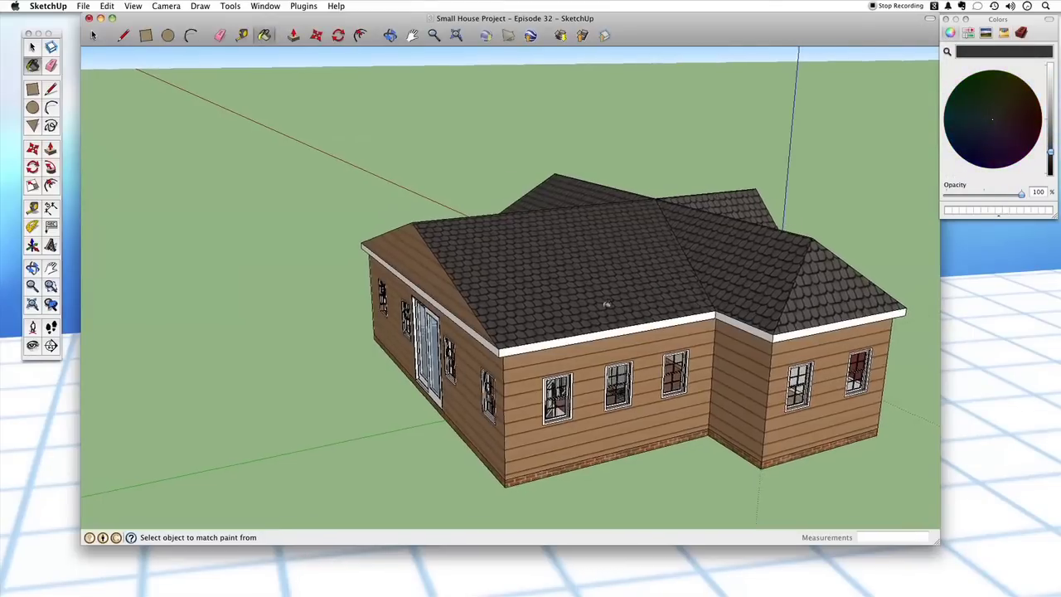
middle_click_drag(630, 380, 676, 325)
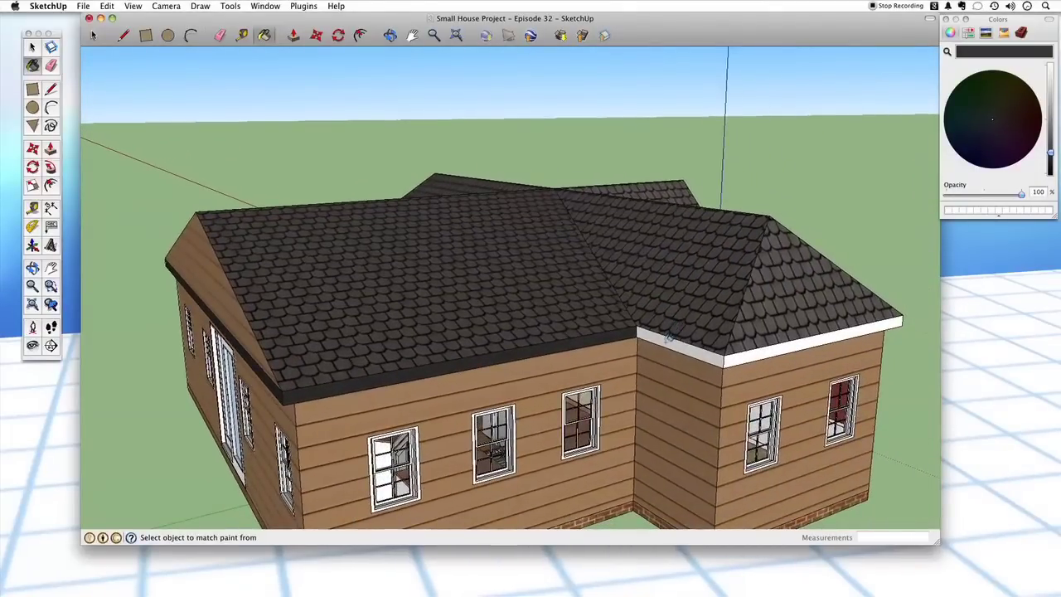
mouse_move(772, 349)
middle_mouse_down()
mouse_move(725, 370)
mouse_move(672, 307)
mouse_move(723, 325)
mouse_move(687, 324)
mouse_move(659, 356)
mouse_move(651, 348)
mouse_move(708, 398)
middle_mouse_up()
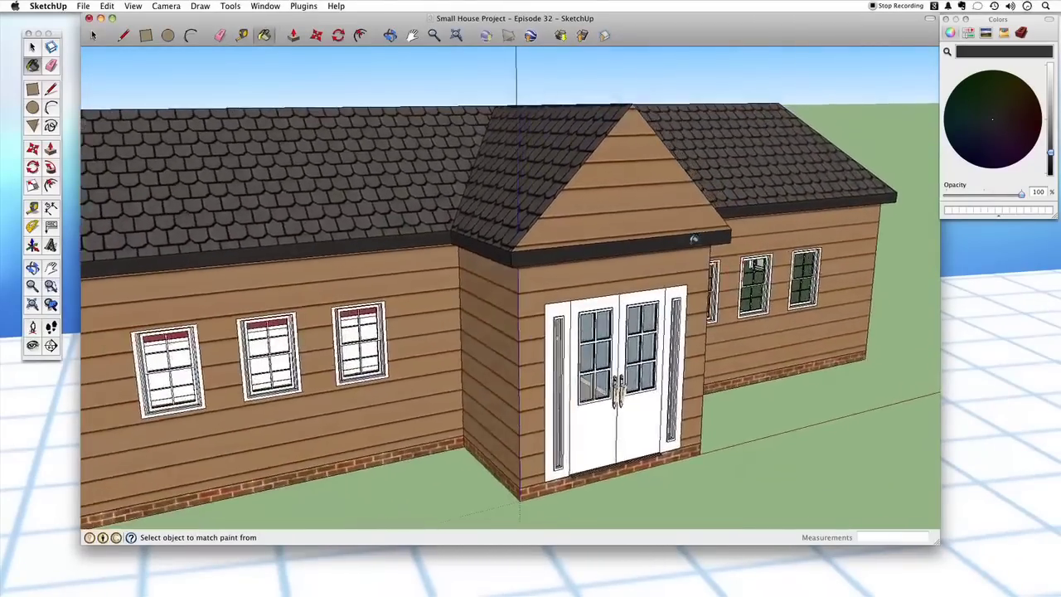
middle_click_drag(694, 239, 686, 247)
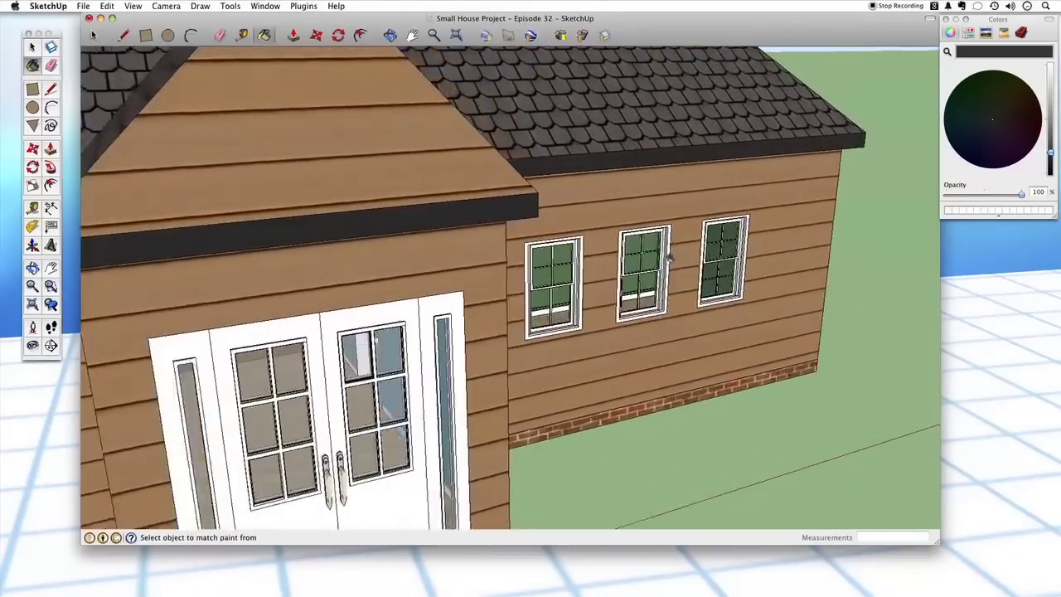
scroll(559, 204, "up", 2)
middle_click_drag(559, 203, 467, 163)
scroll(454, 161, "down", 2)
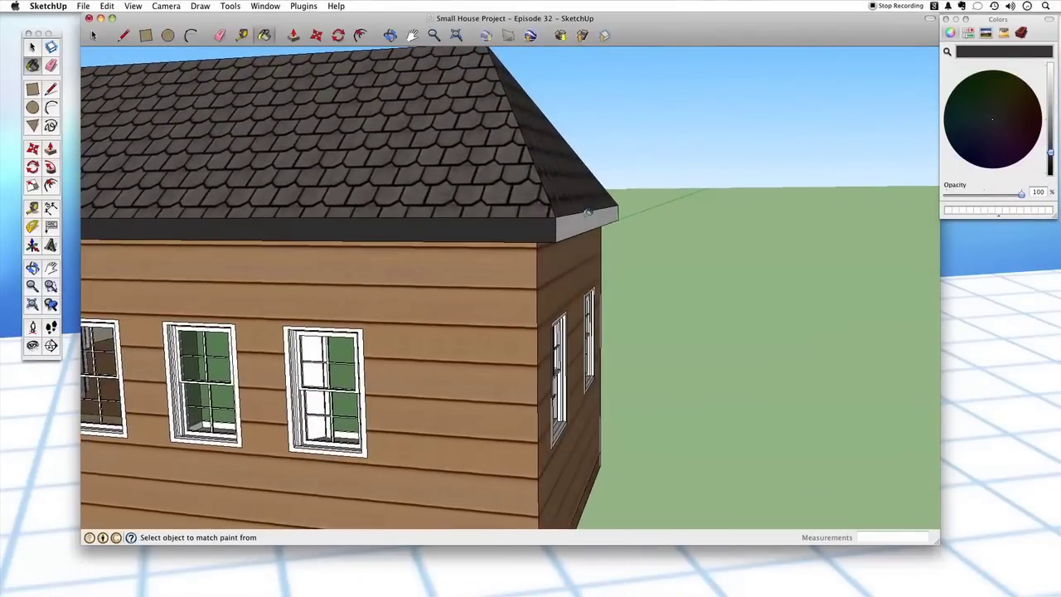
middle_click_drag(586, 215, 586, 216)
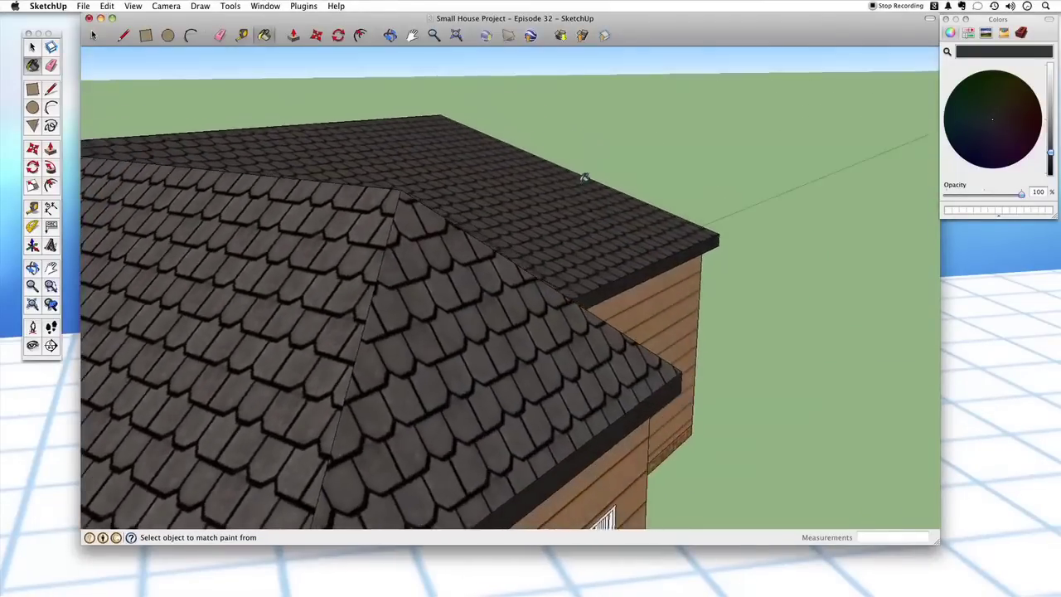
middle_click_drag(585, 177, 589, 182)
middle_click_drag(581, 242, 440, 272)
middle_click_drag(357, 235, 365, 226)
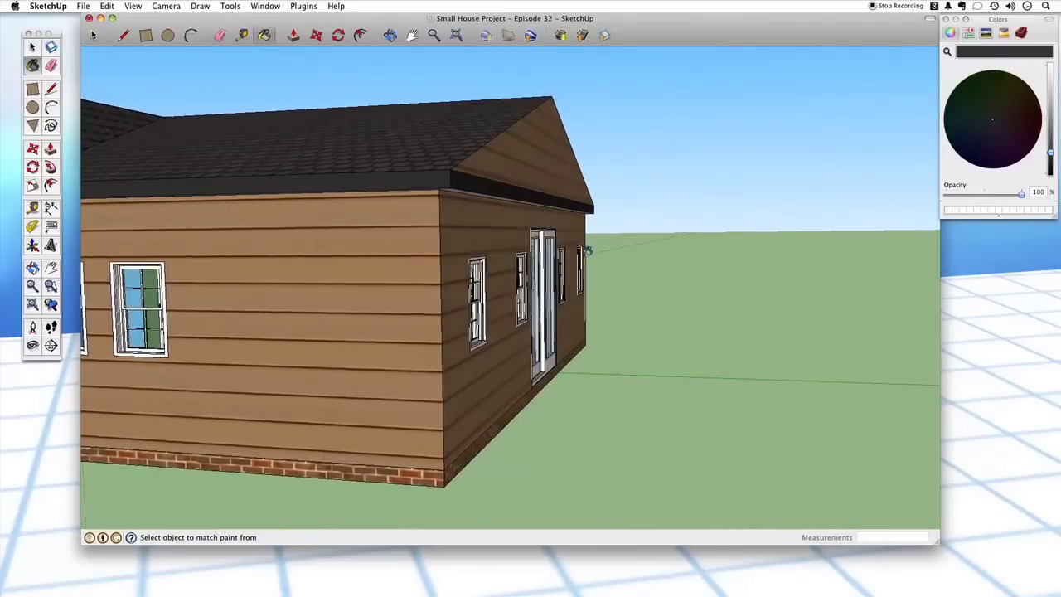
Step: Paint the undersides of the roof overhang dark gray to match the fascia
middle_click_drag(586, 268, 548, 171)
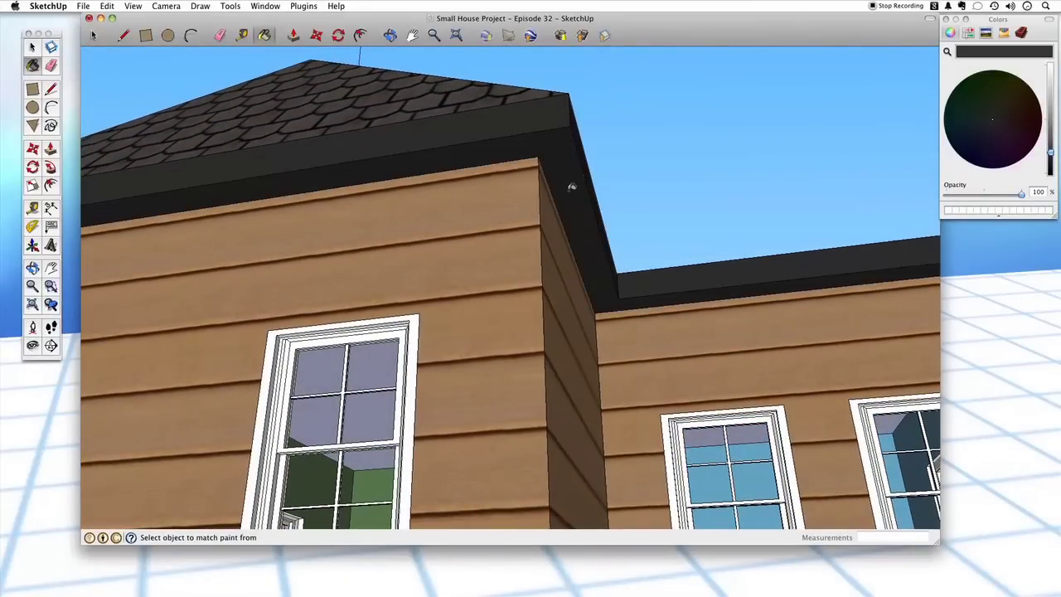
middle_click_drag(694, 361, 731, 403)
scroll(731, 402, "down", 10)
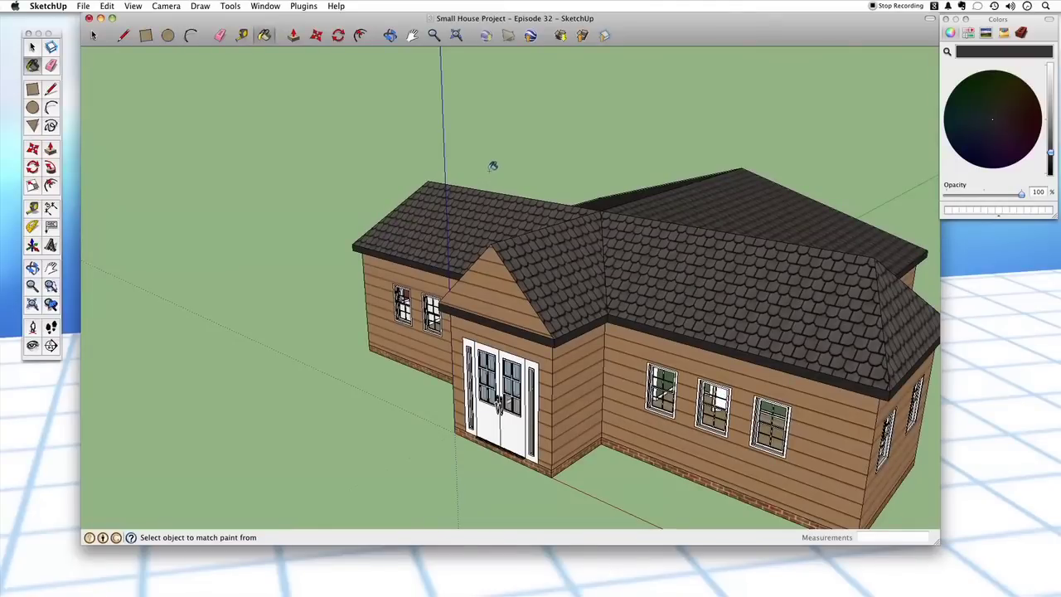
Step: Retrace an existing edge at the base of the open roof cavity with the Line tool to form a ceiling face over the rooms
scroll(535, 165, "up", 10)
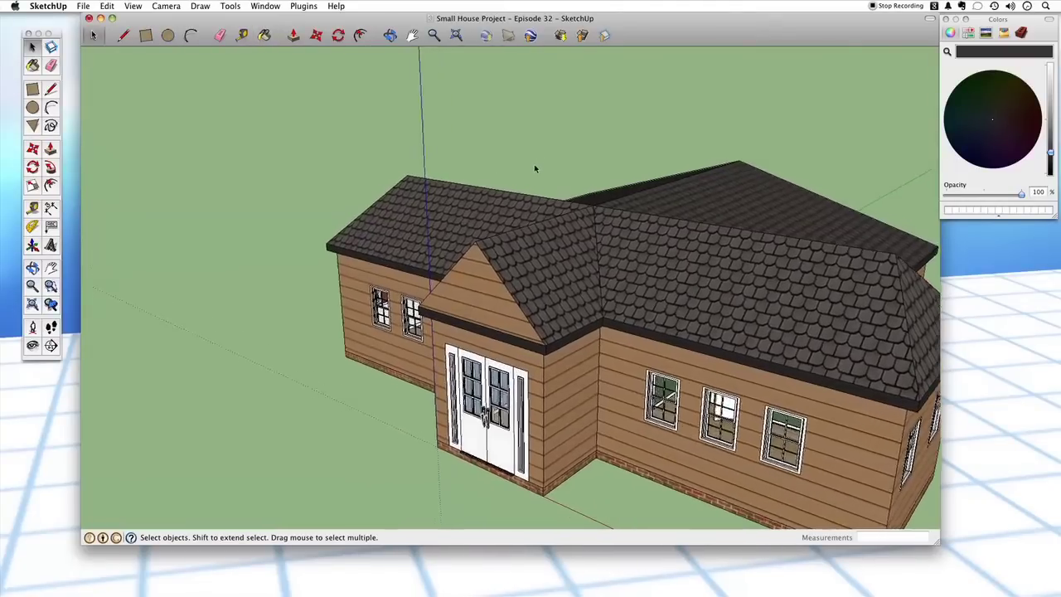
scroll(644, 457, "up", 10)
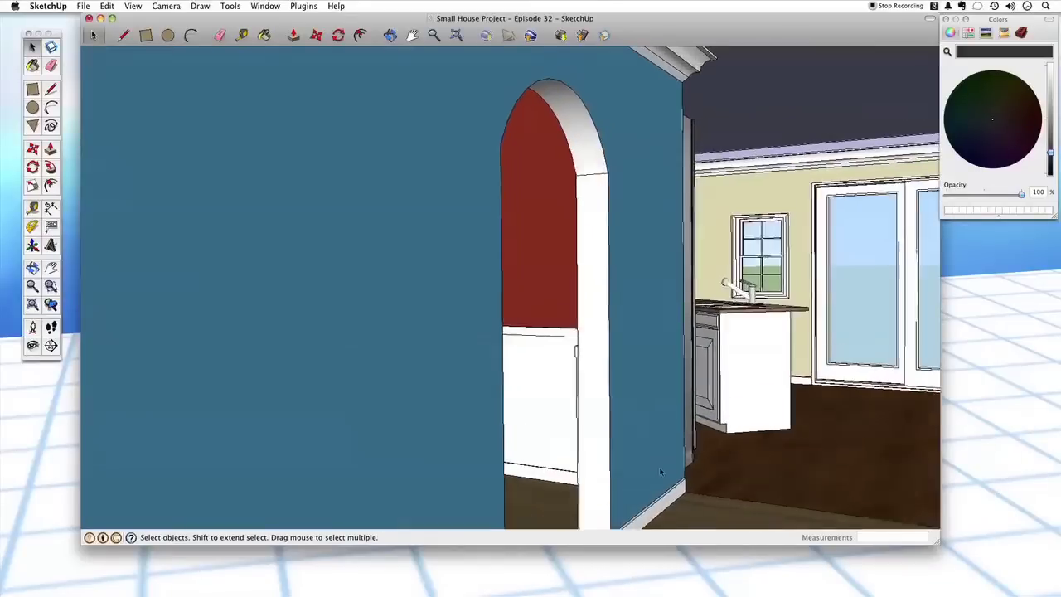
middle_click_drag(661, 472, 627, 313)
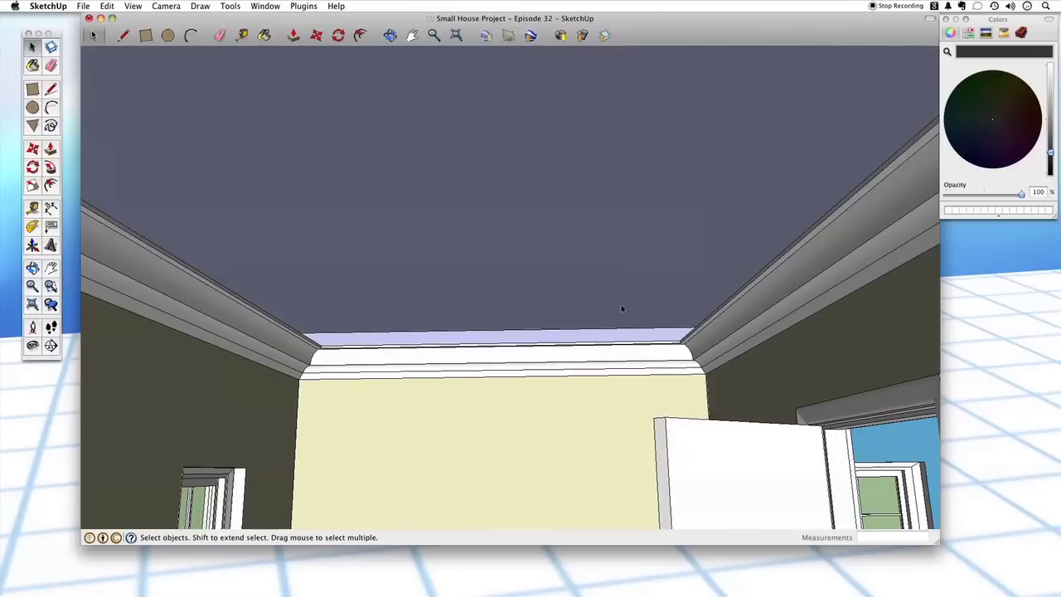
middle_click_drag(608, 307, 552, 273)
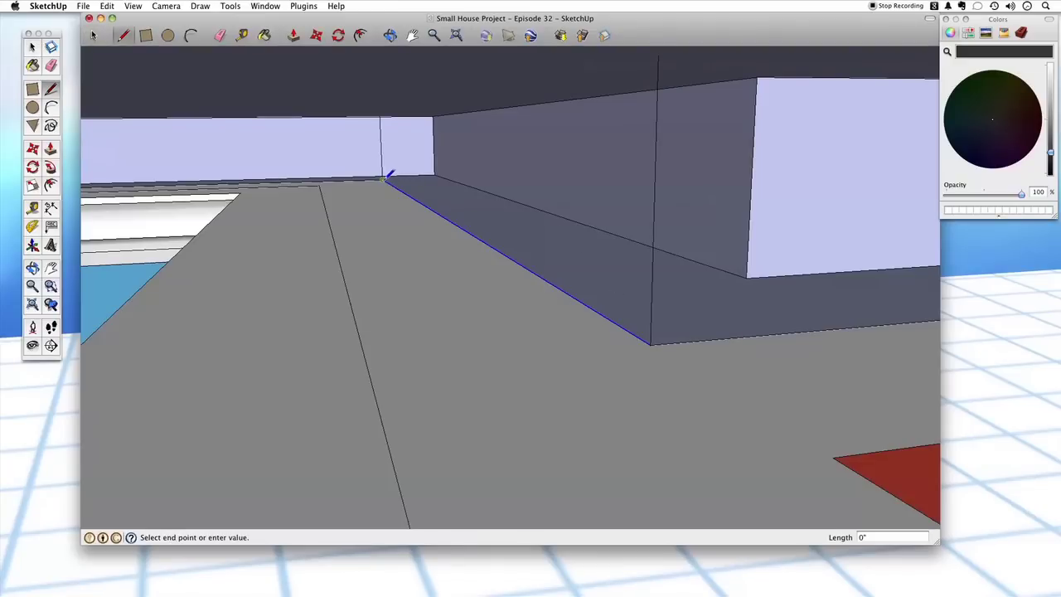
left_click(652, 340)
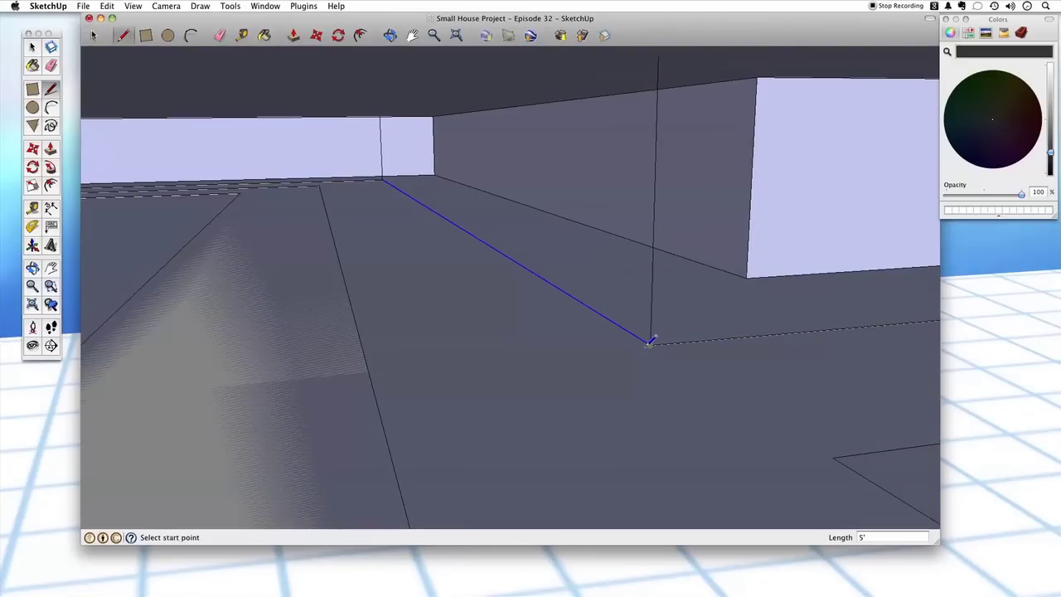
key("Delete")
scroll(607, 305, "up", 10)
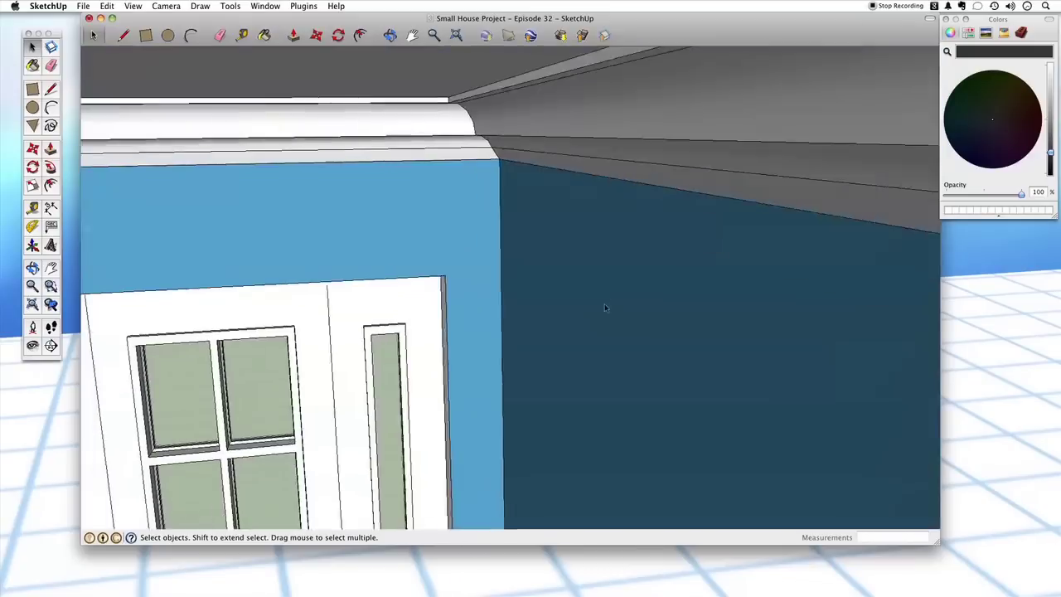
middle_click_drag(599, 260, 567, 214)
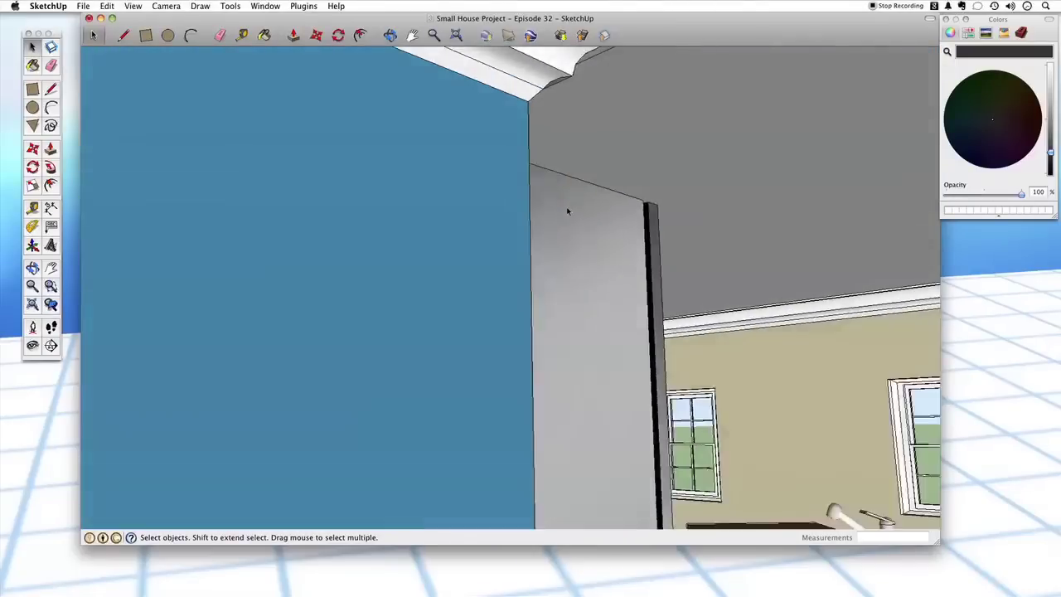